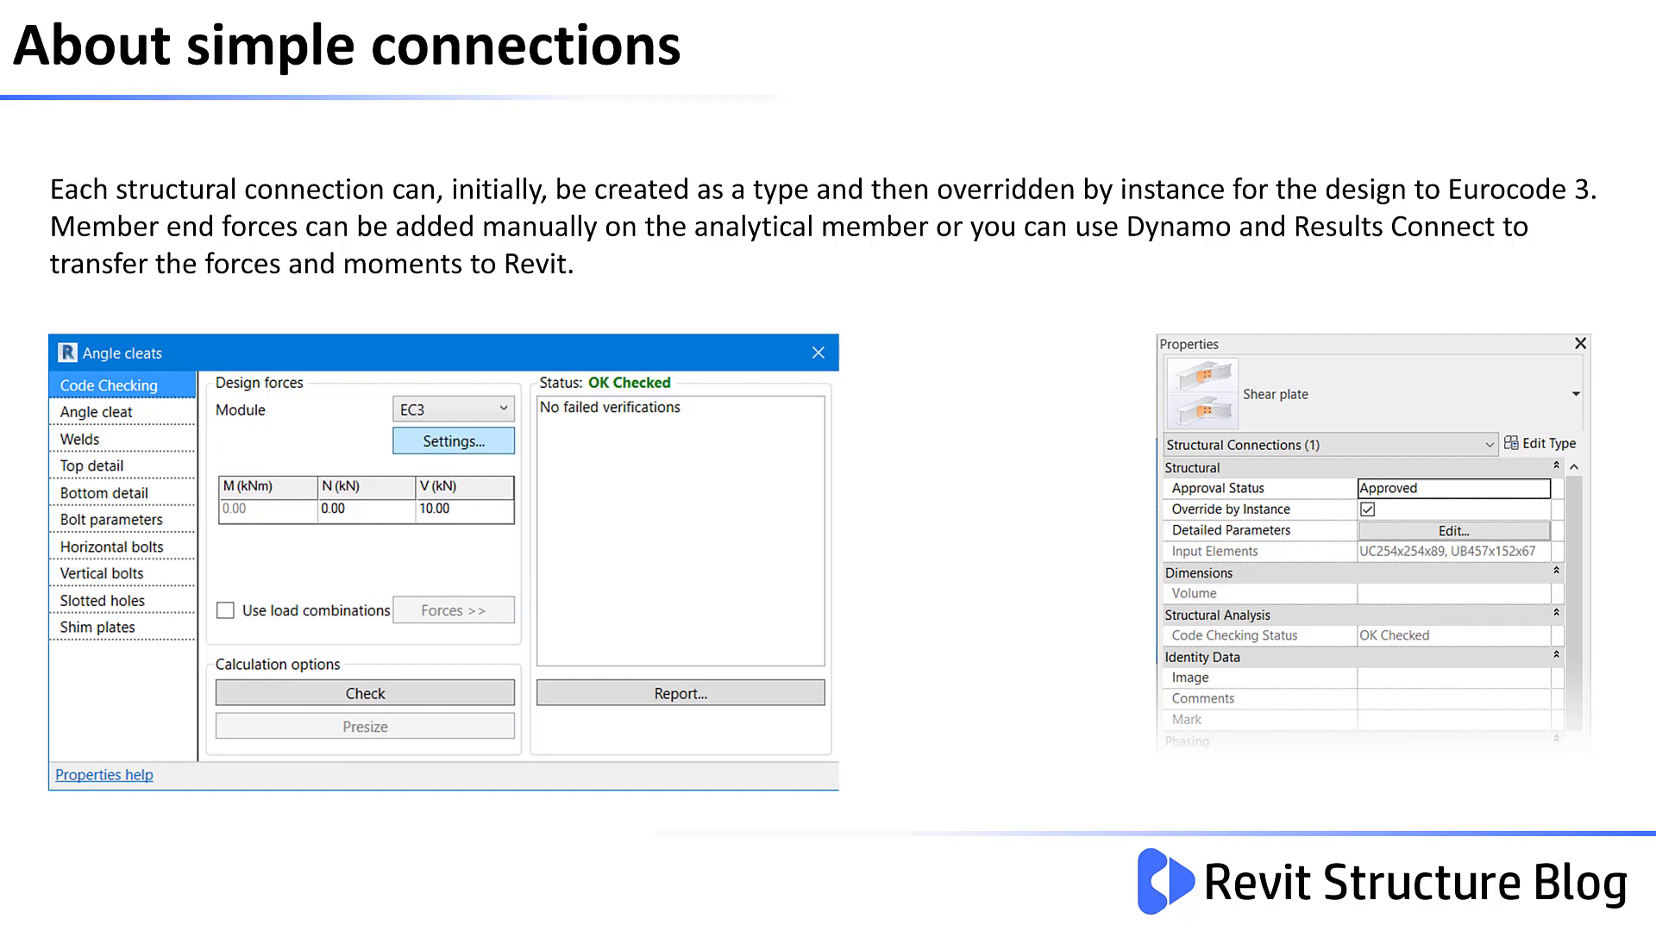
{"action": "key", "text": "Right"}
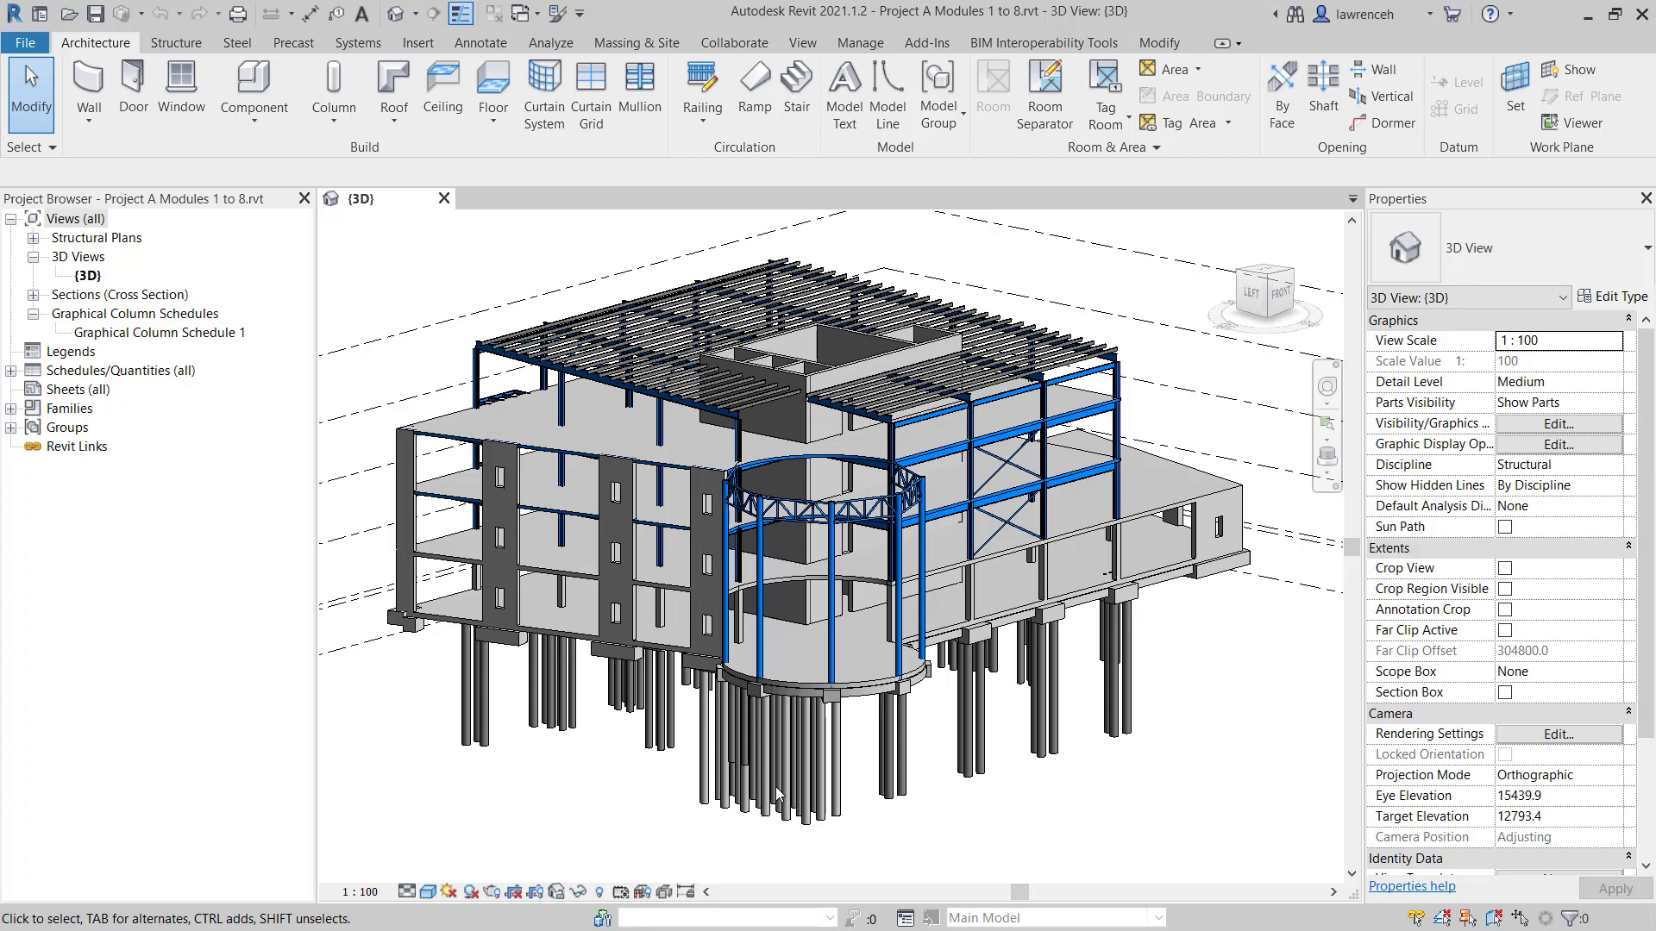
- Load the Shear plate connection into the project through the structural connection settings
{"action": "left_click", "coordinate": [246, 45]}
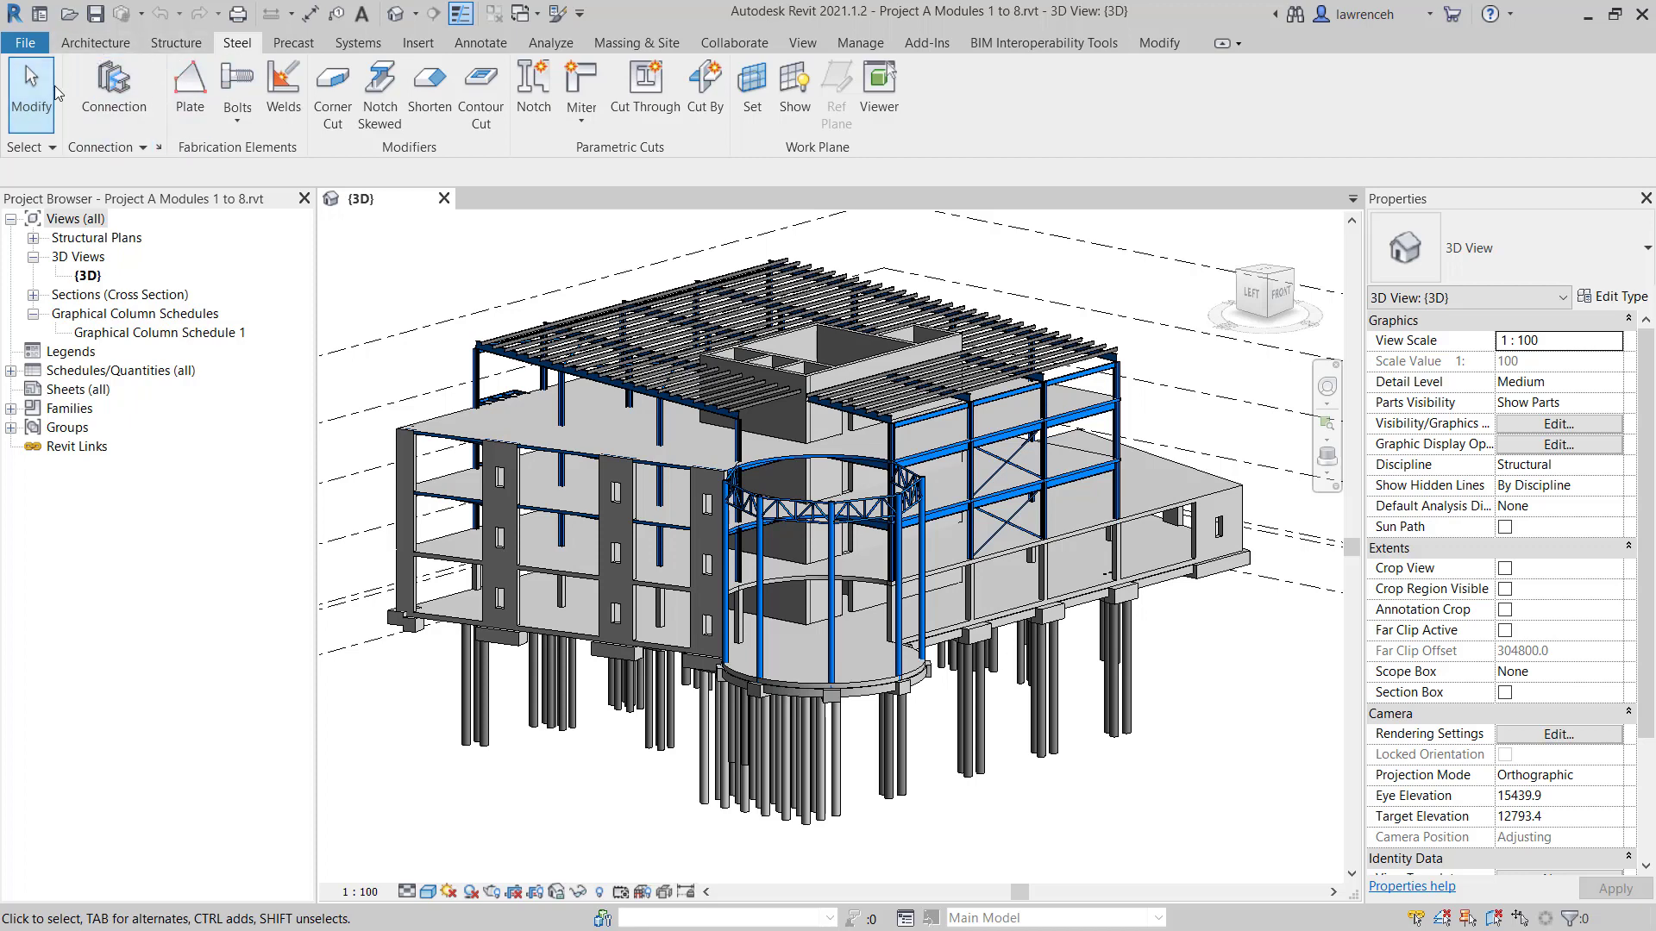
{"action": "left_click", "coordinate": [159, 147]}
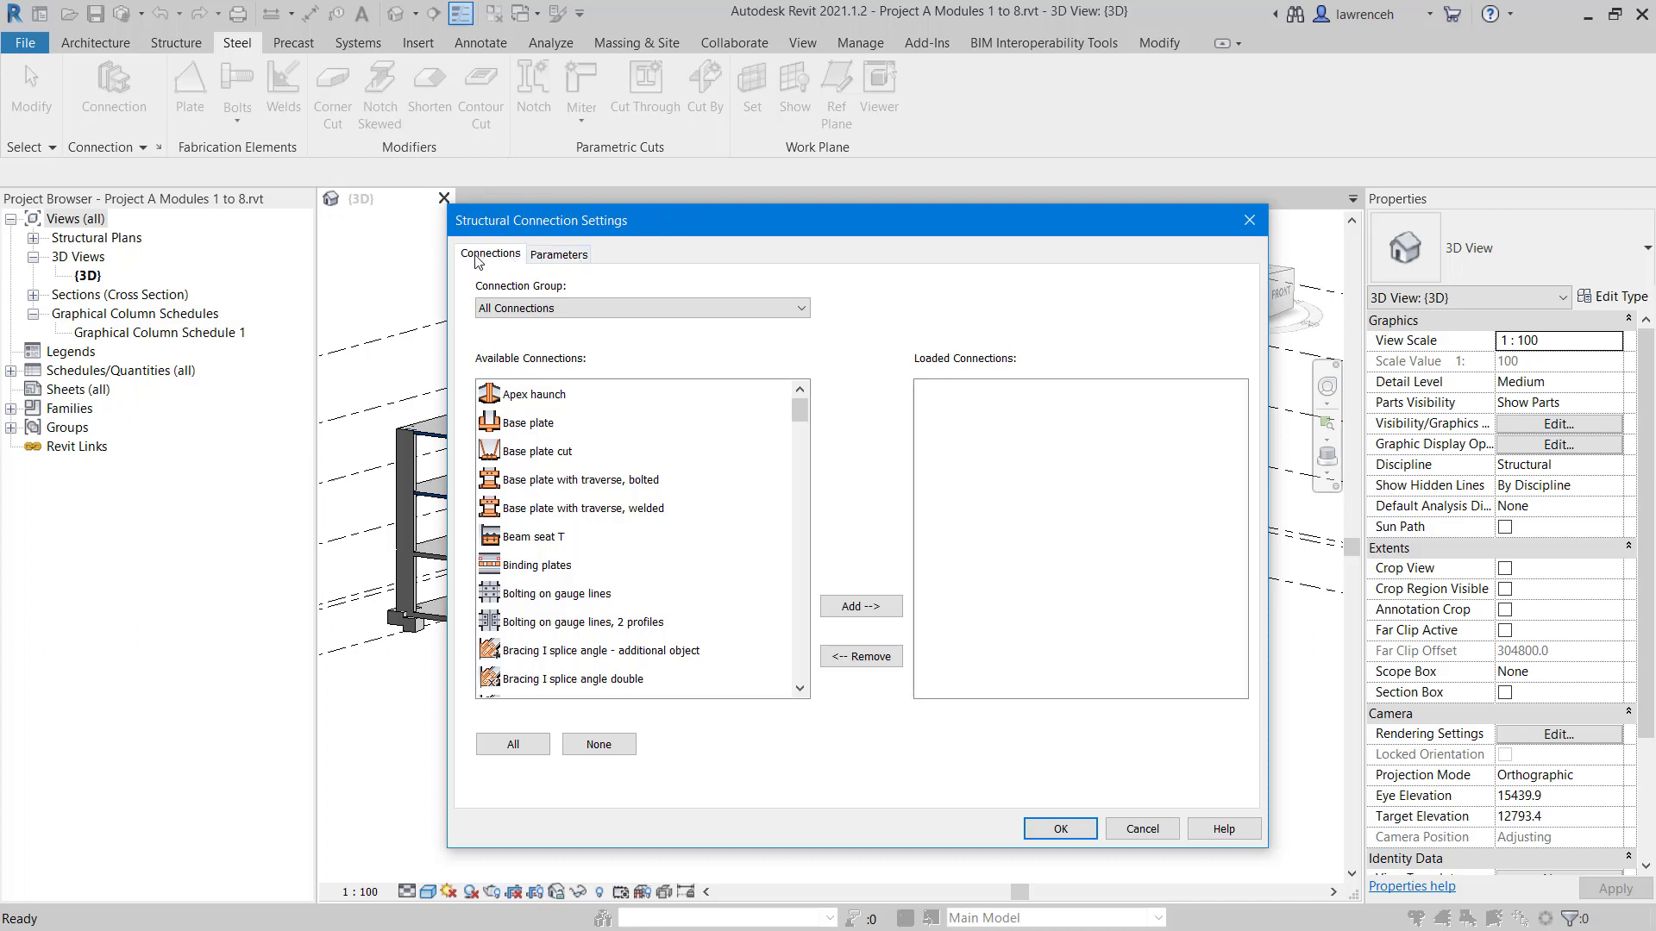
{"action": "left_click", "coordinate": [576, 256]}
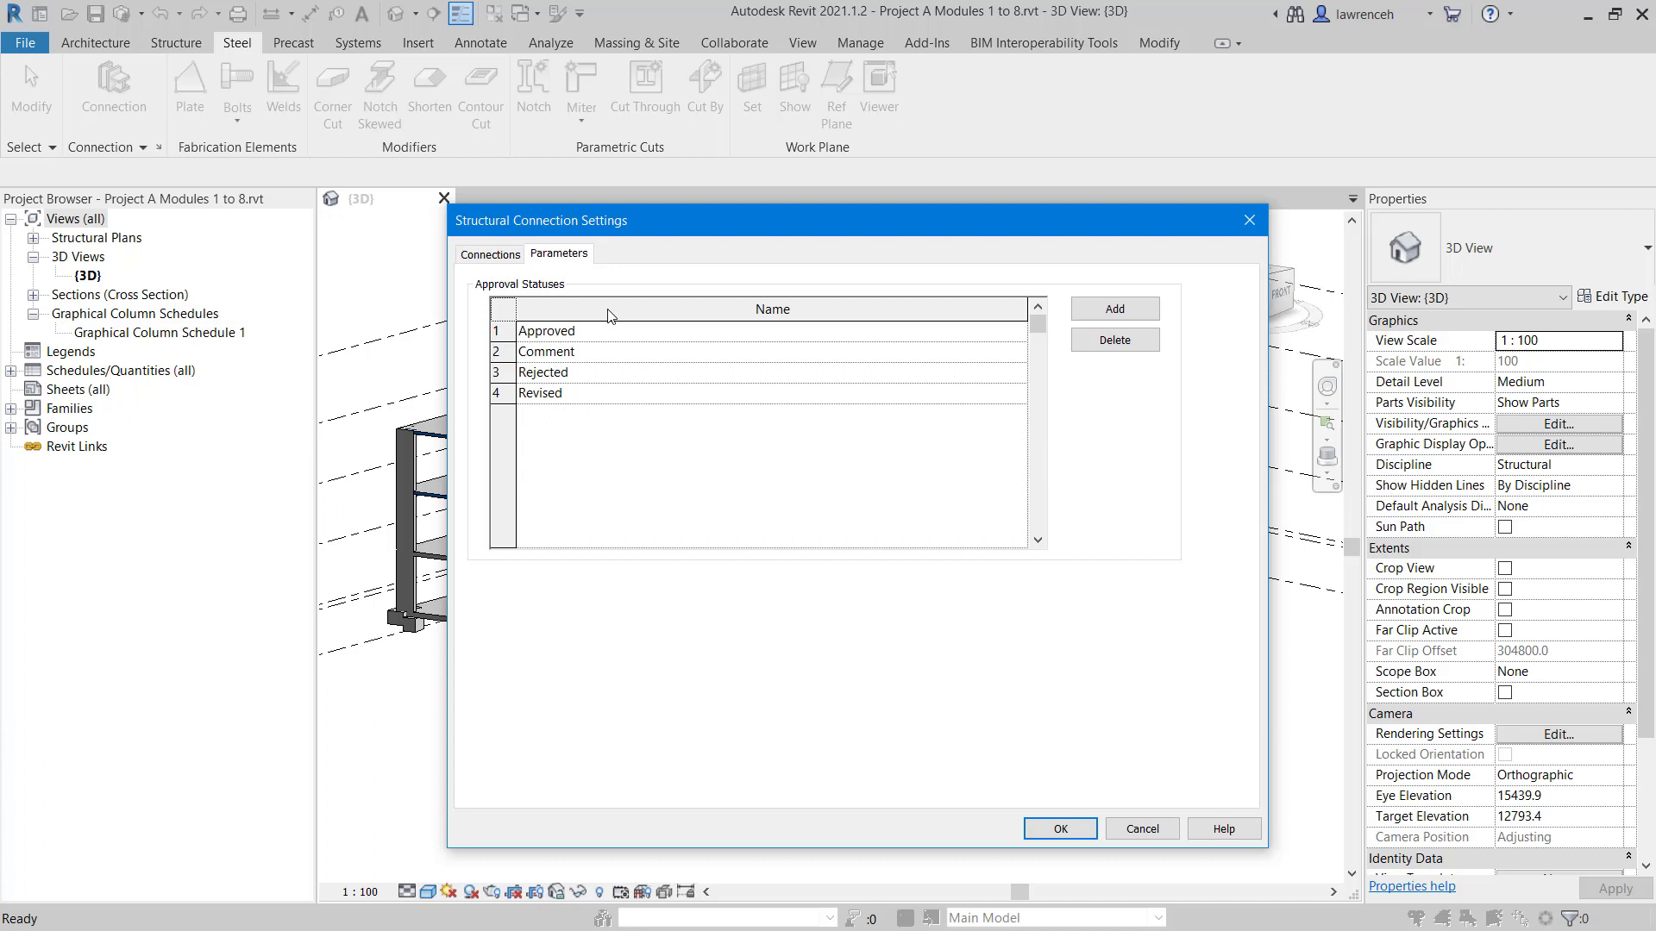
{"action": "left_click", "coordinate": [495, 257]}
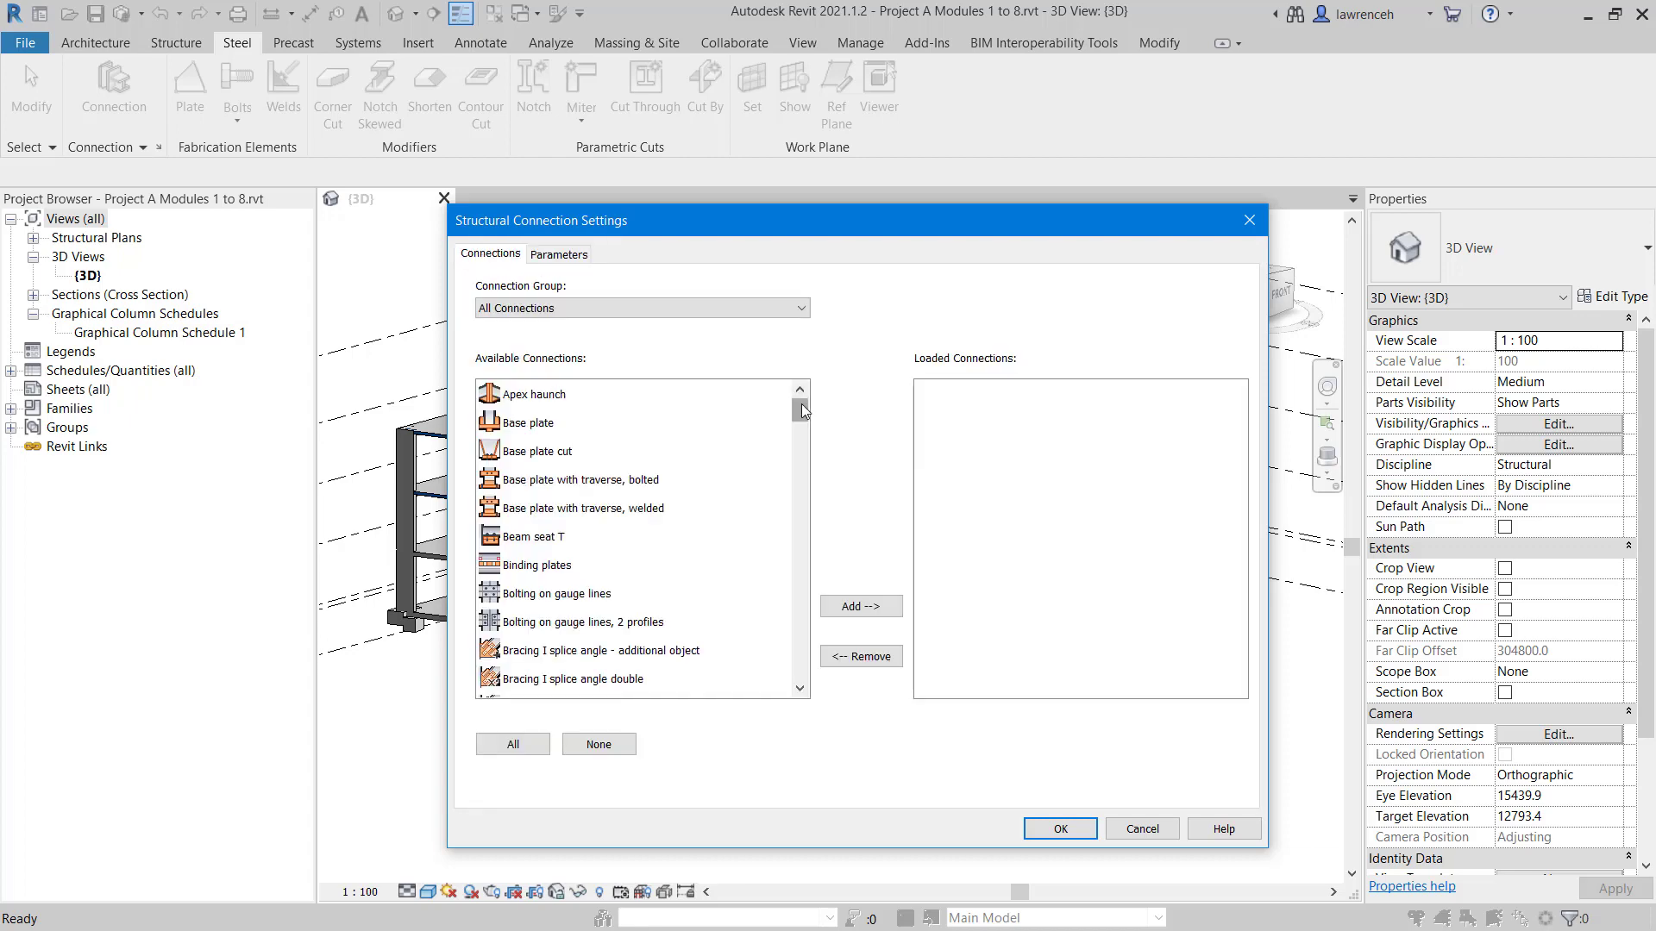
{"action": "left_click_drag", "start_coordinate": [800, 396], "coordinate": [821, 555]}
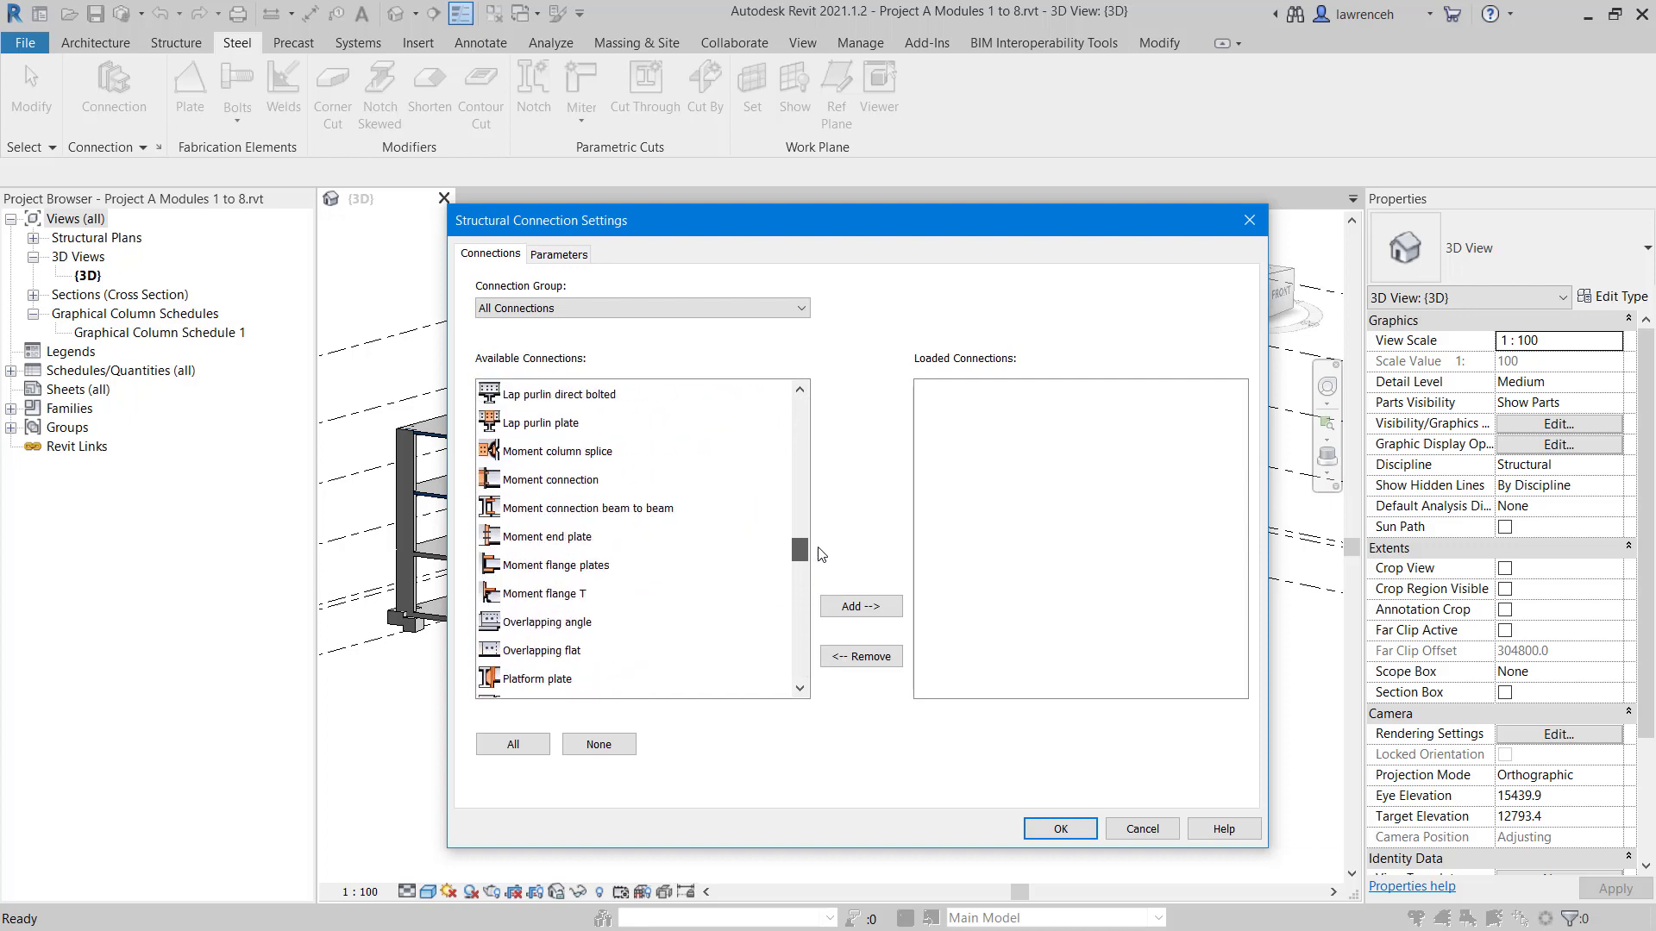
{"action": "mouse_move", "coordinate": [820, 554]}
{"action": "left_mouse_down"}
{"action": "mouse_move", "coordinate": [825, 603]}
{"action": "mouse_move", "coordinate": [835, 578]}
{"action": "left_mouse_up"}
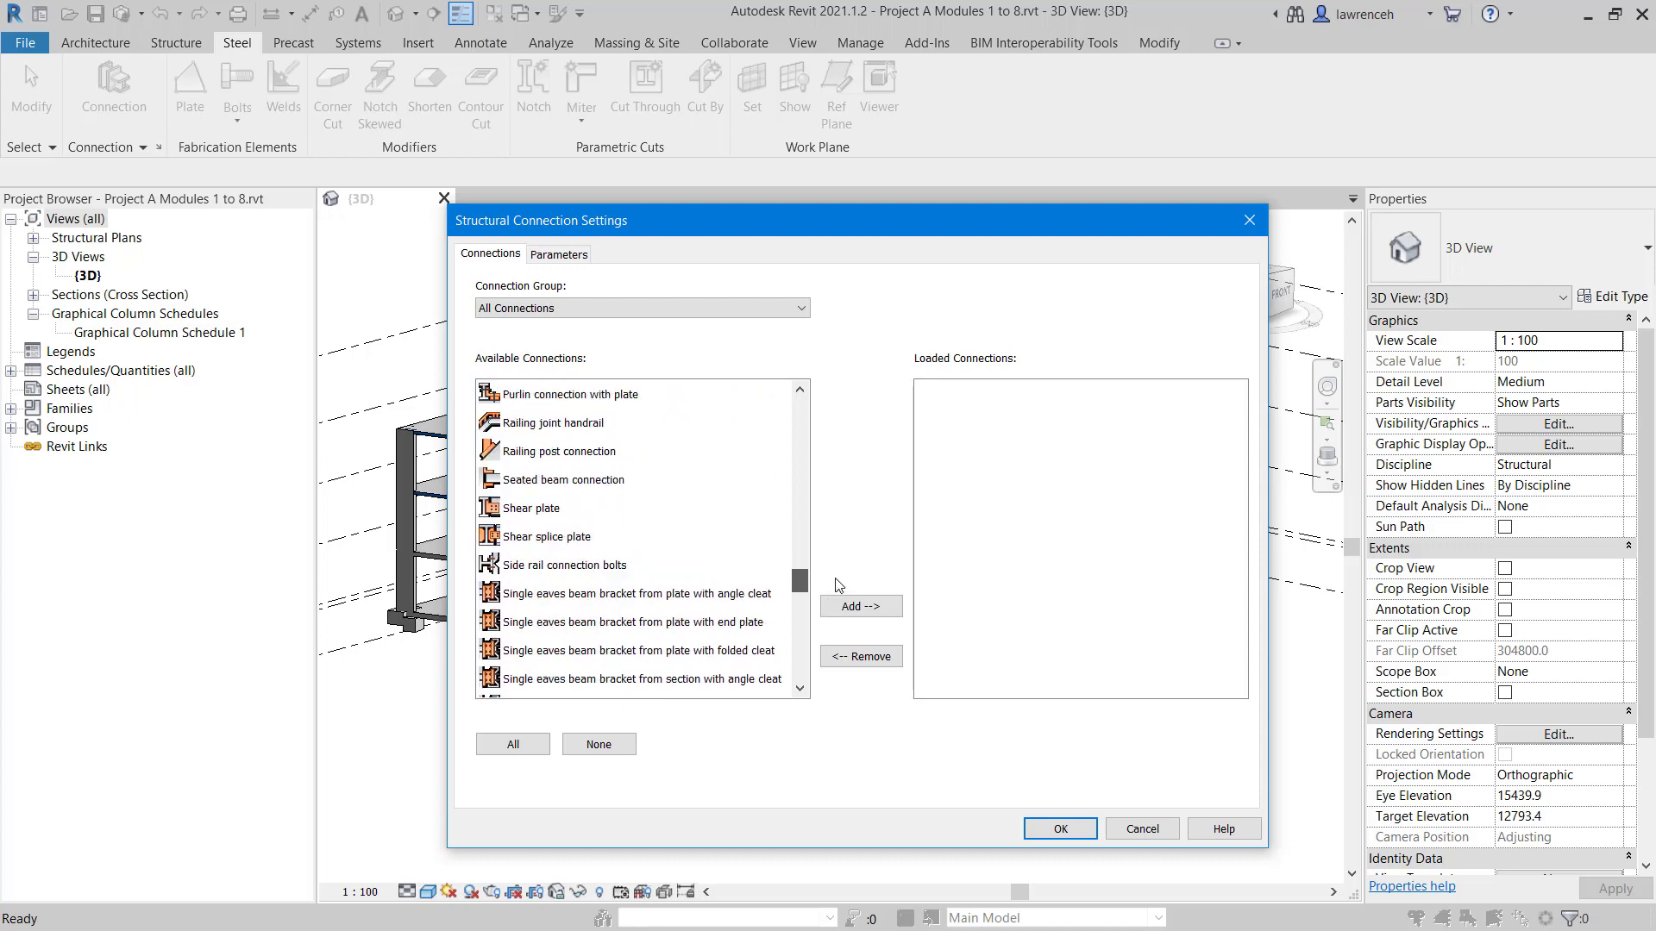
{"action": "left_click", "coordinate": [537, 508]}
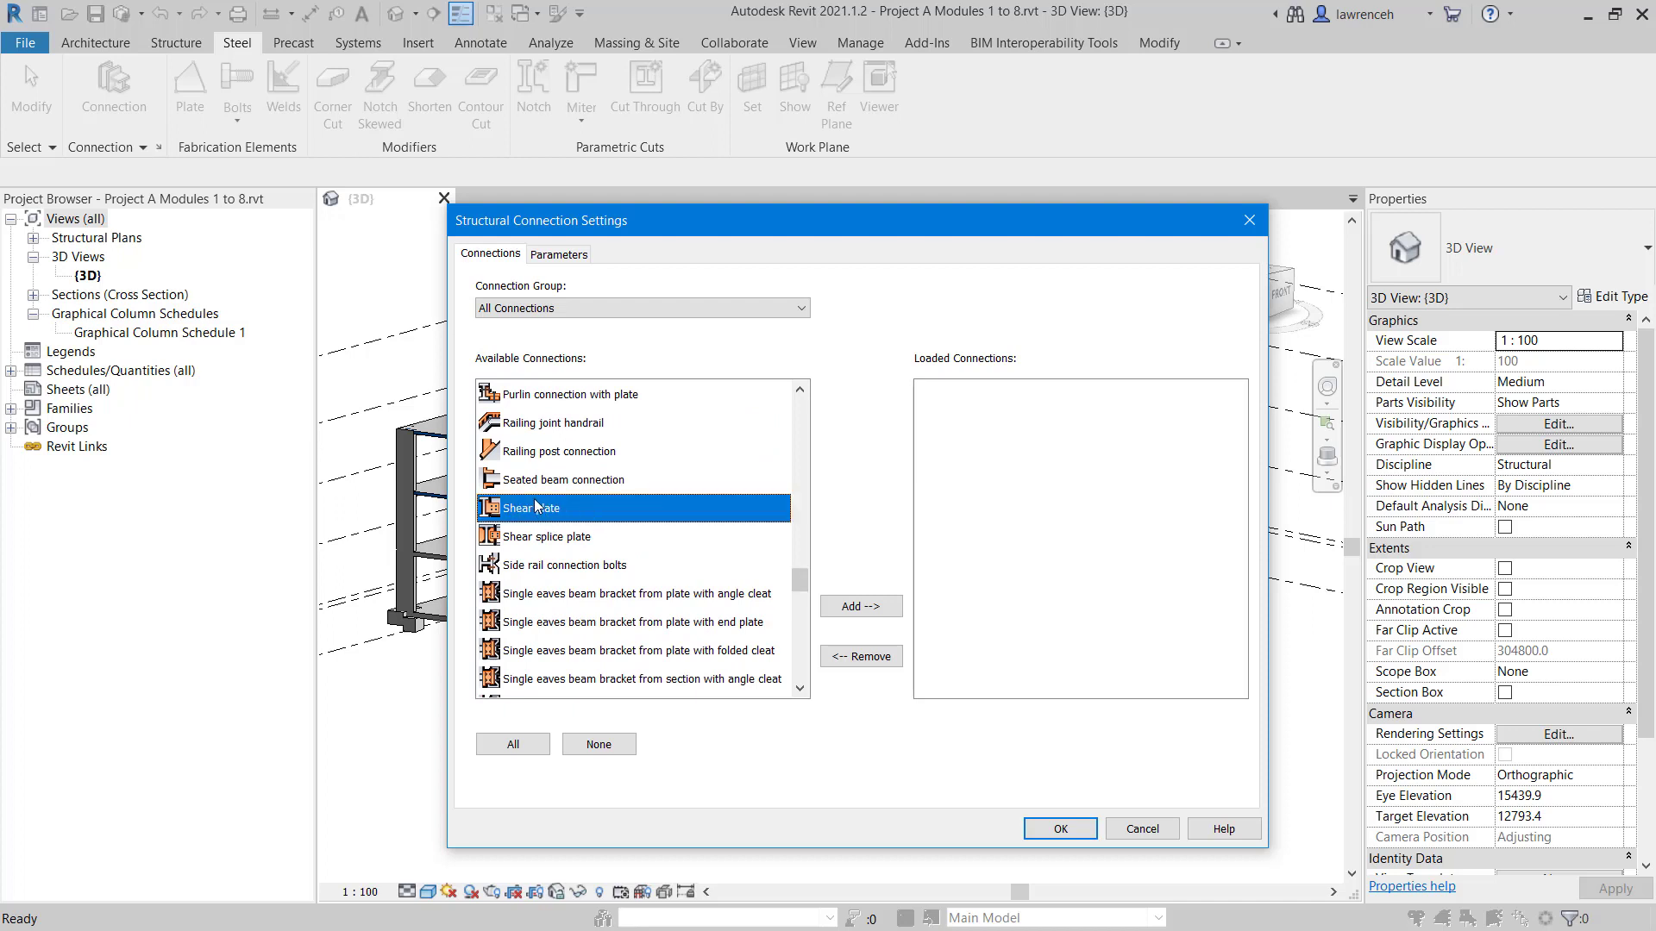
{"action": "left_click", "coordinate": [870, 608]}
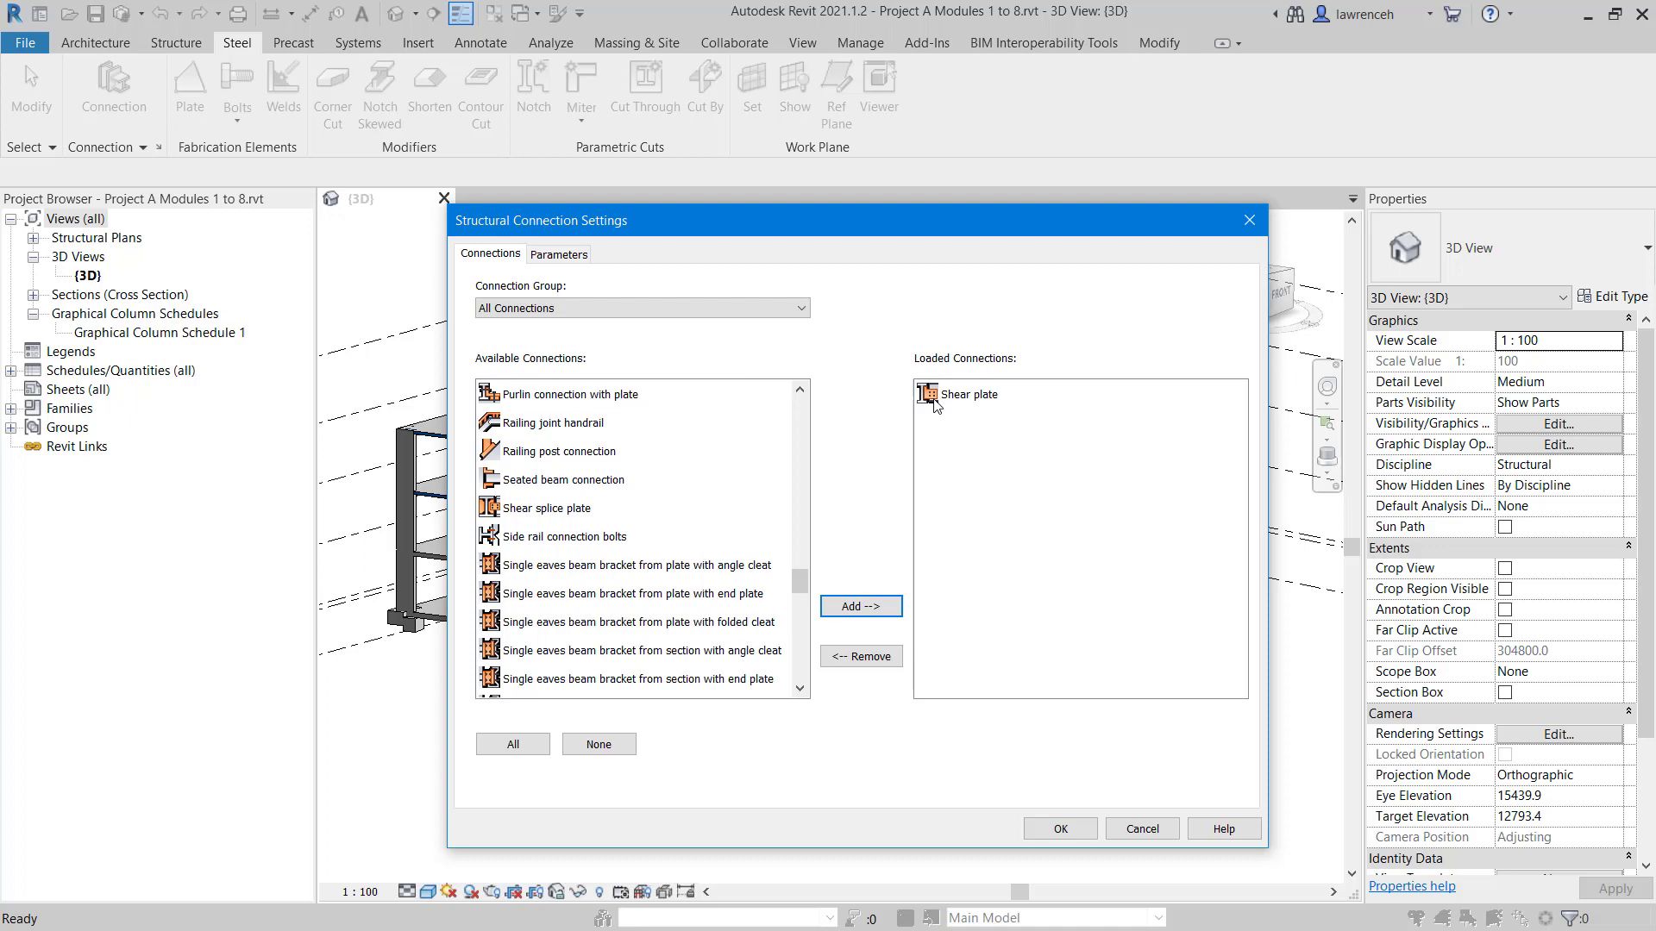
{"action": "left_click", "coordinate": [1084, 833]}
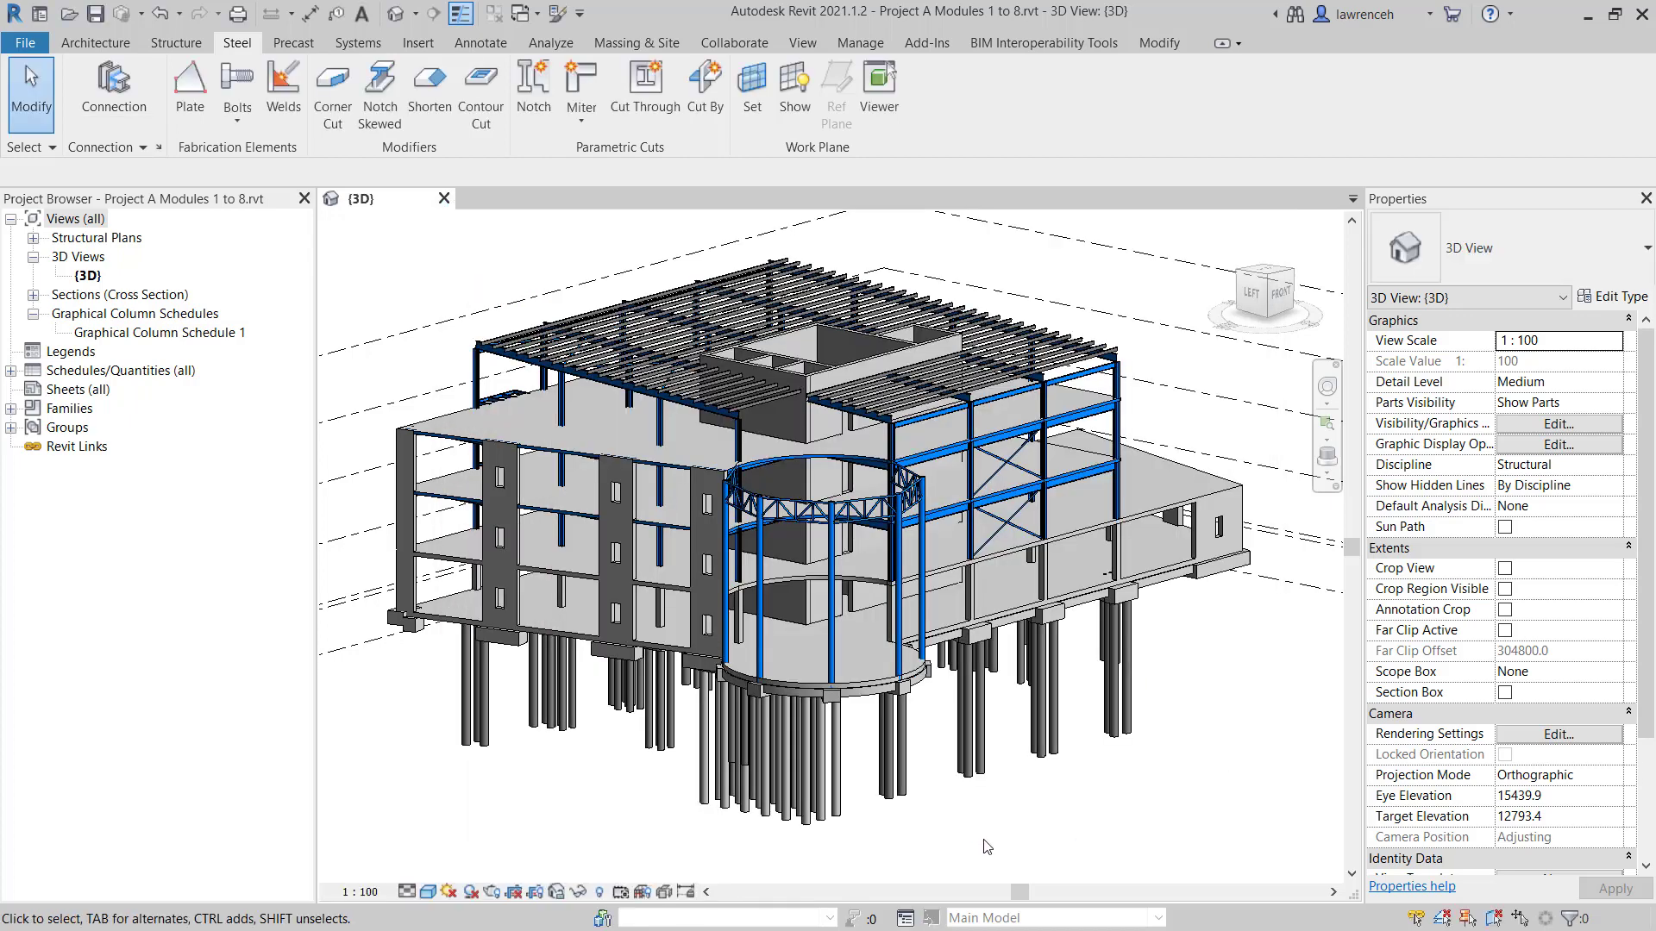
- Create a structural connection between the UB457x152x67 primary beam and the supporting steel column
{"action": "scroll", "coordinate": [977, 472], "scroll_direction": "up", "scroll_amount": 6}
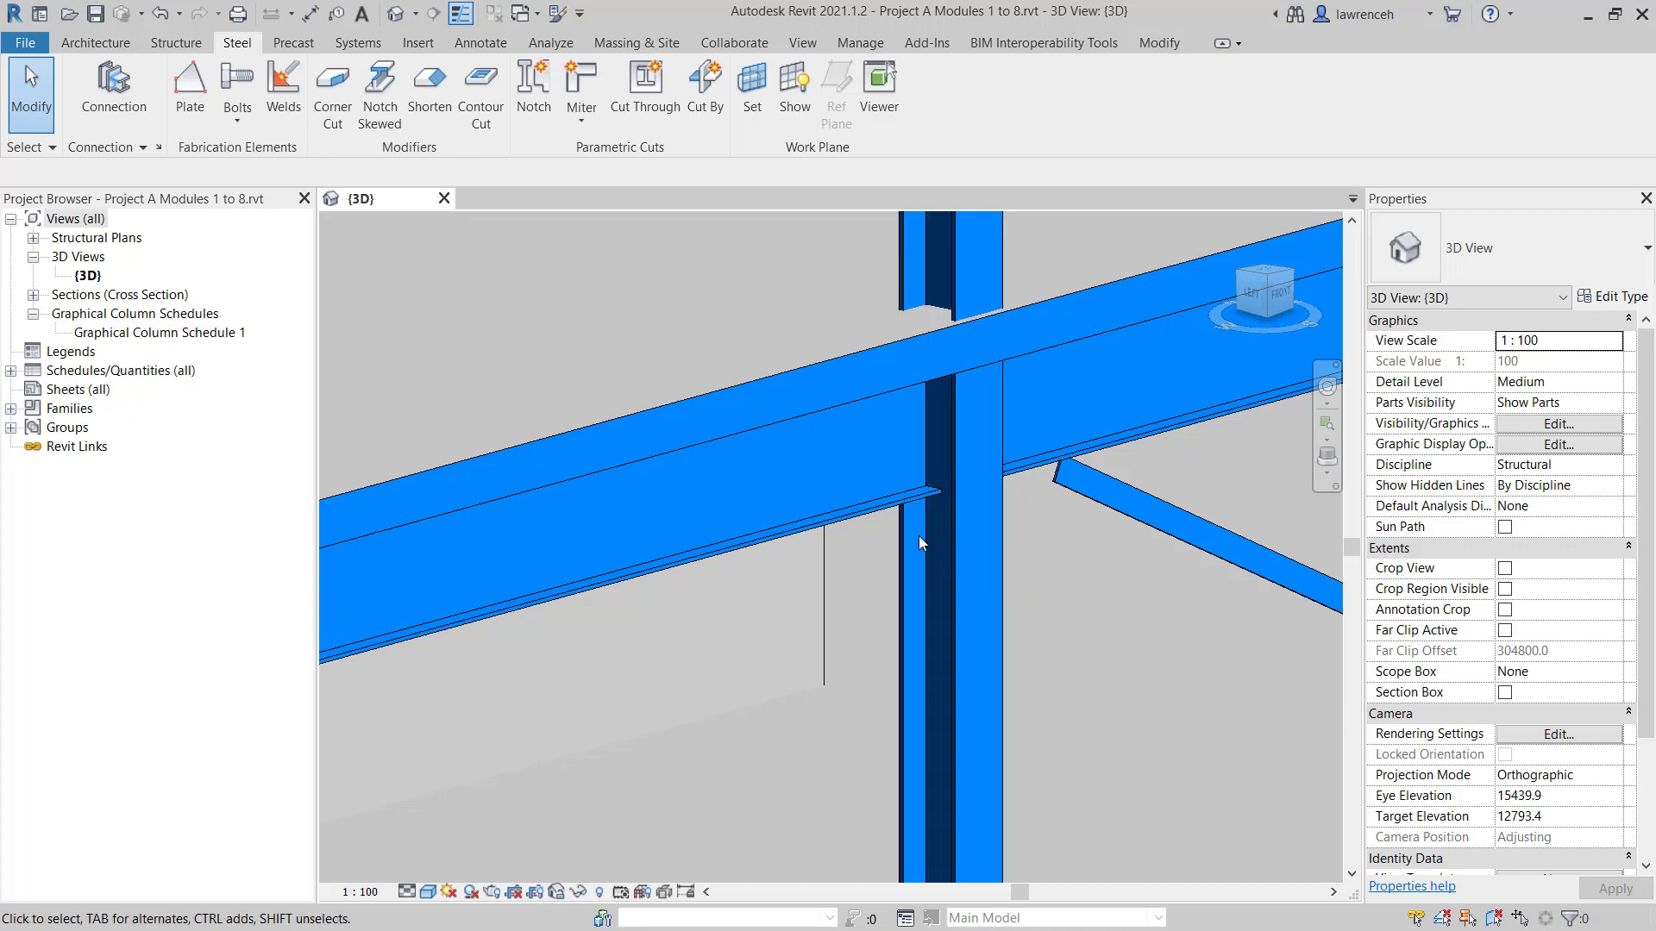
{"action": "left_click", "coordinate": [883, 502]}
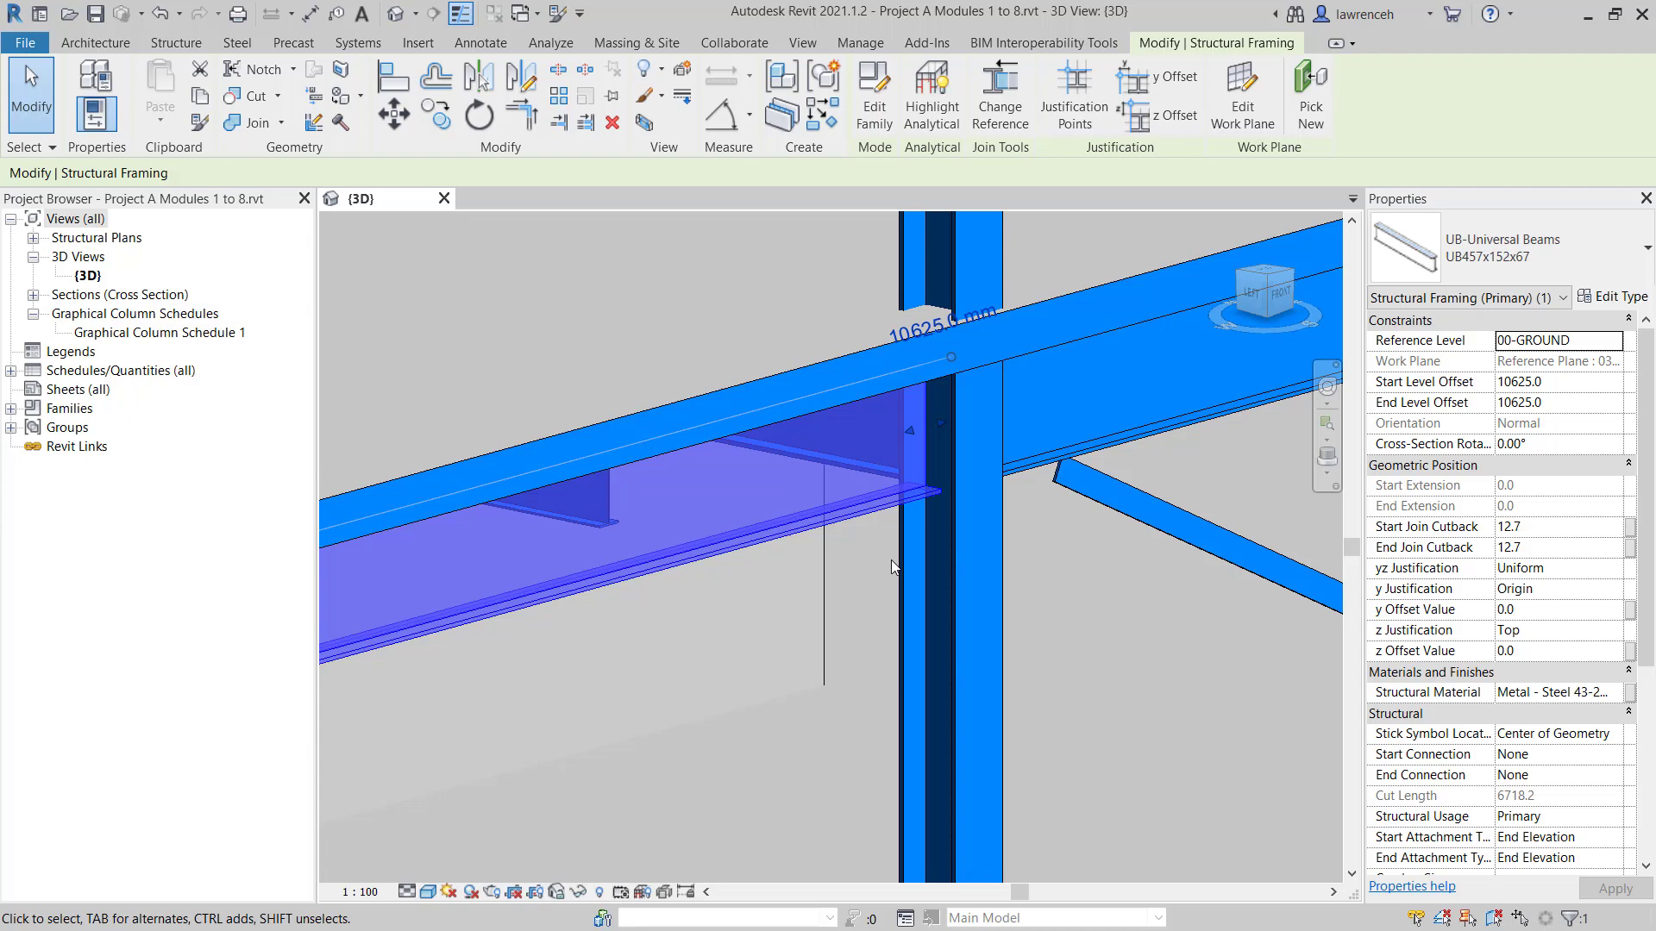
{"action": "left_click", "coordinate": [898, 559], "text": "ctrl"}
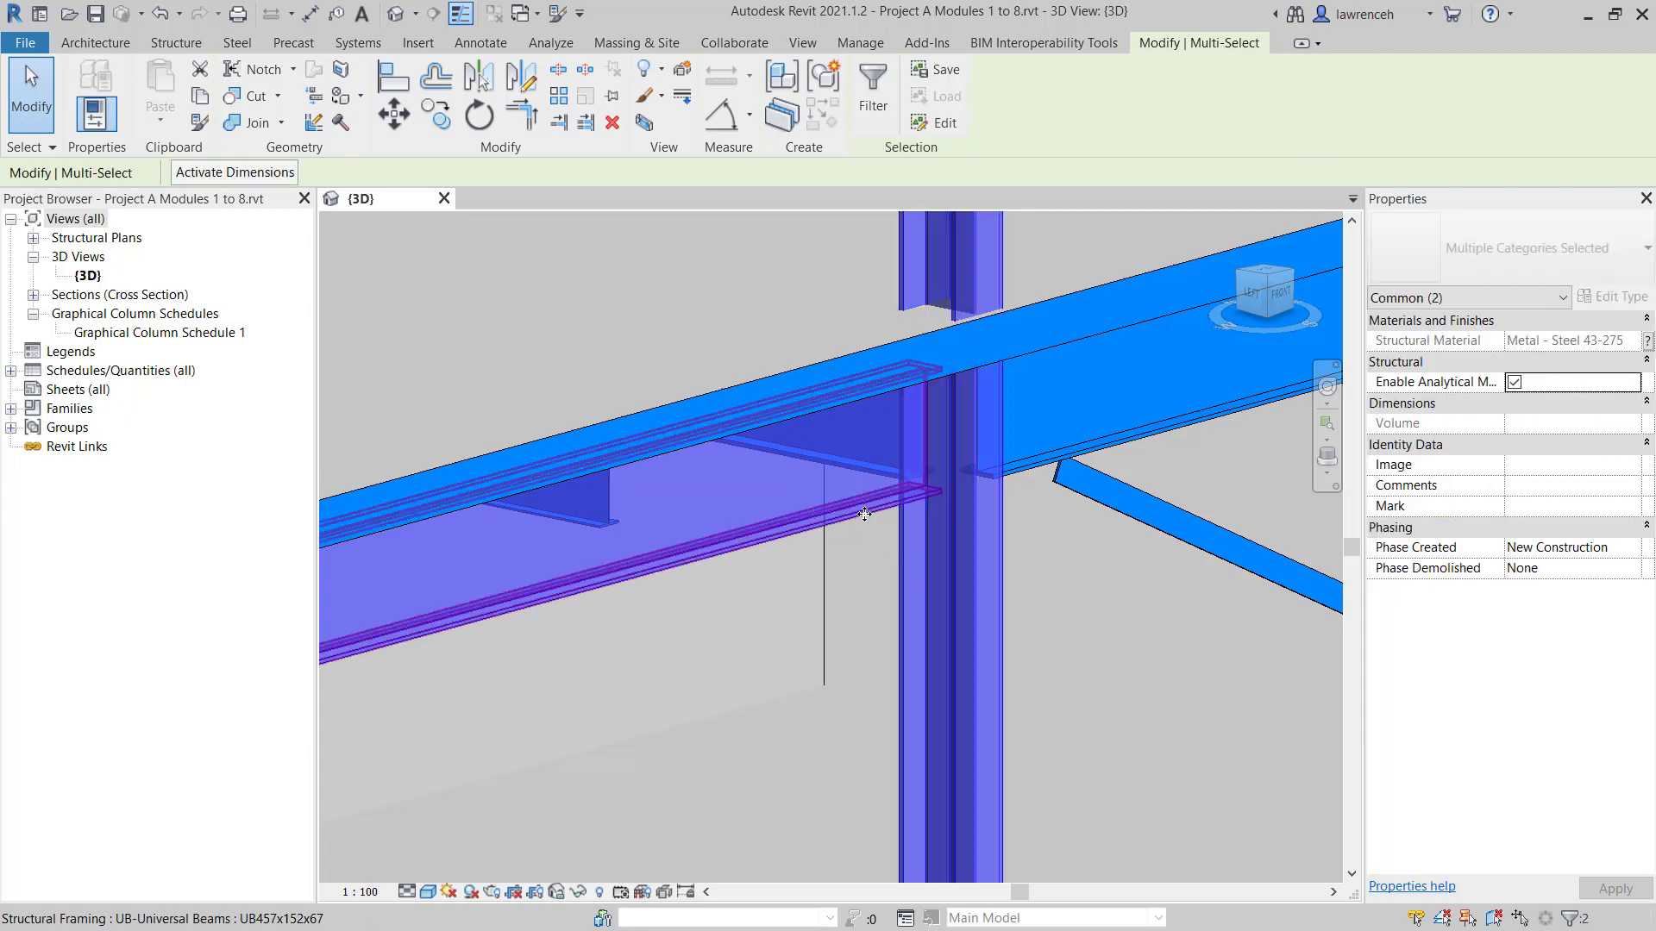
{"action": "left_click", "coordinate": [237, 44]}
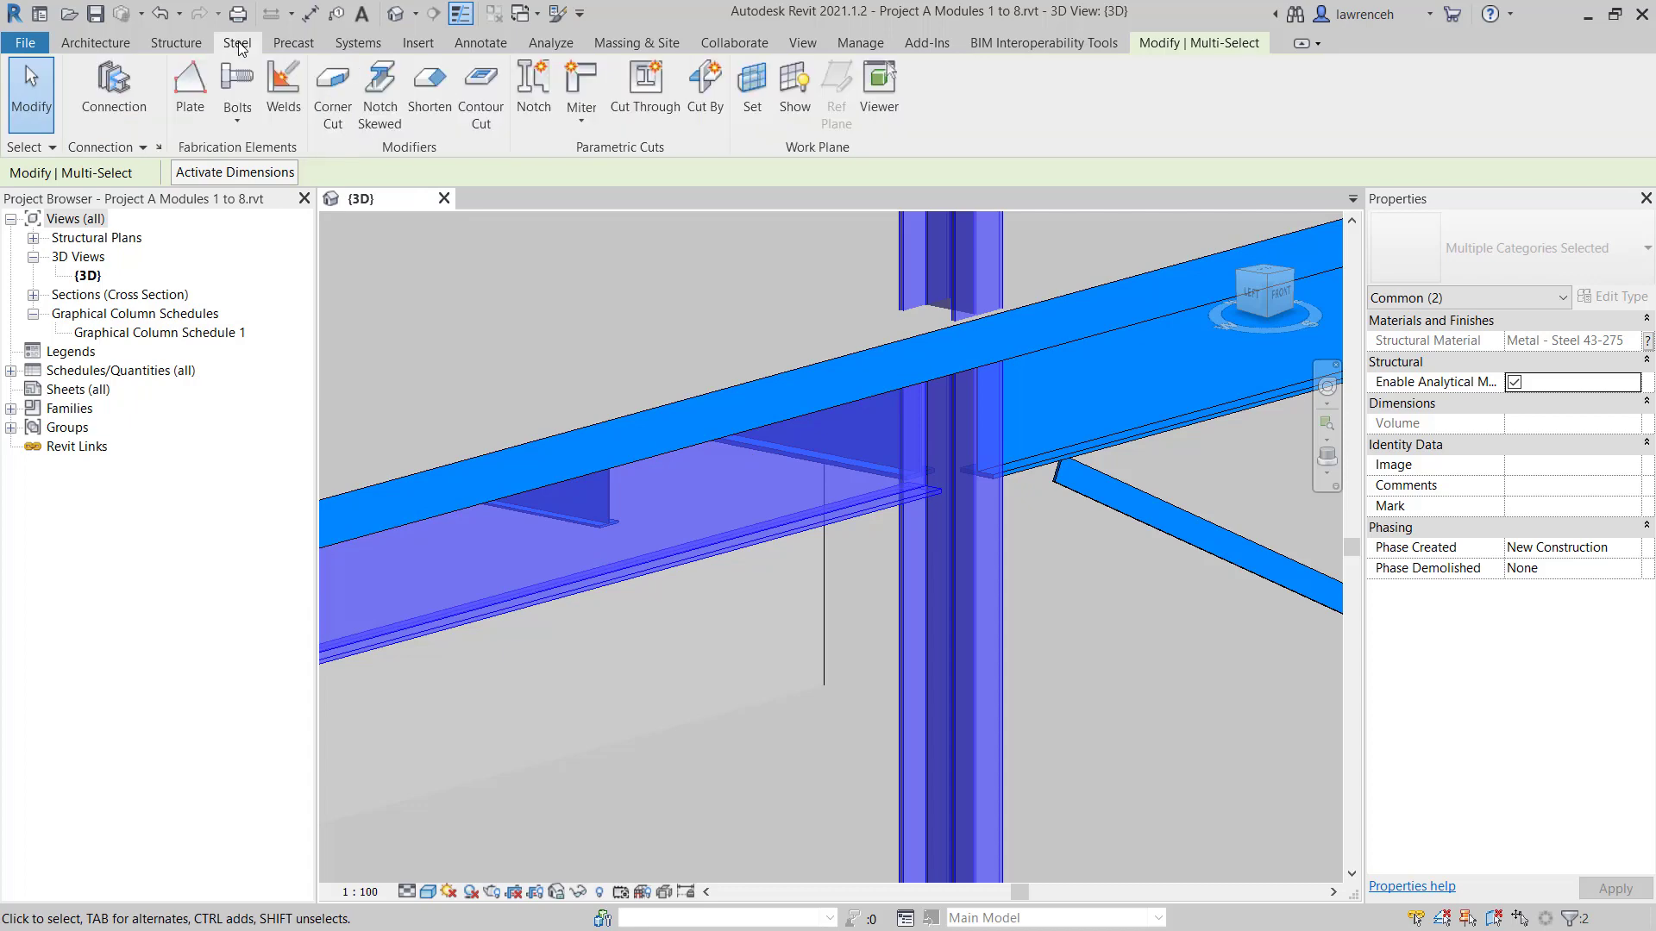
{"action": "left_click", "coordinate": [127, 106]}
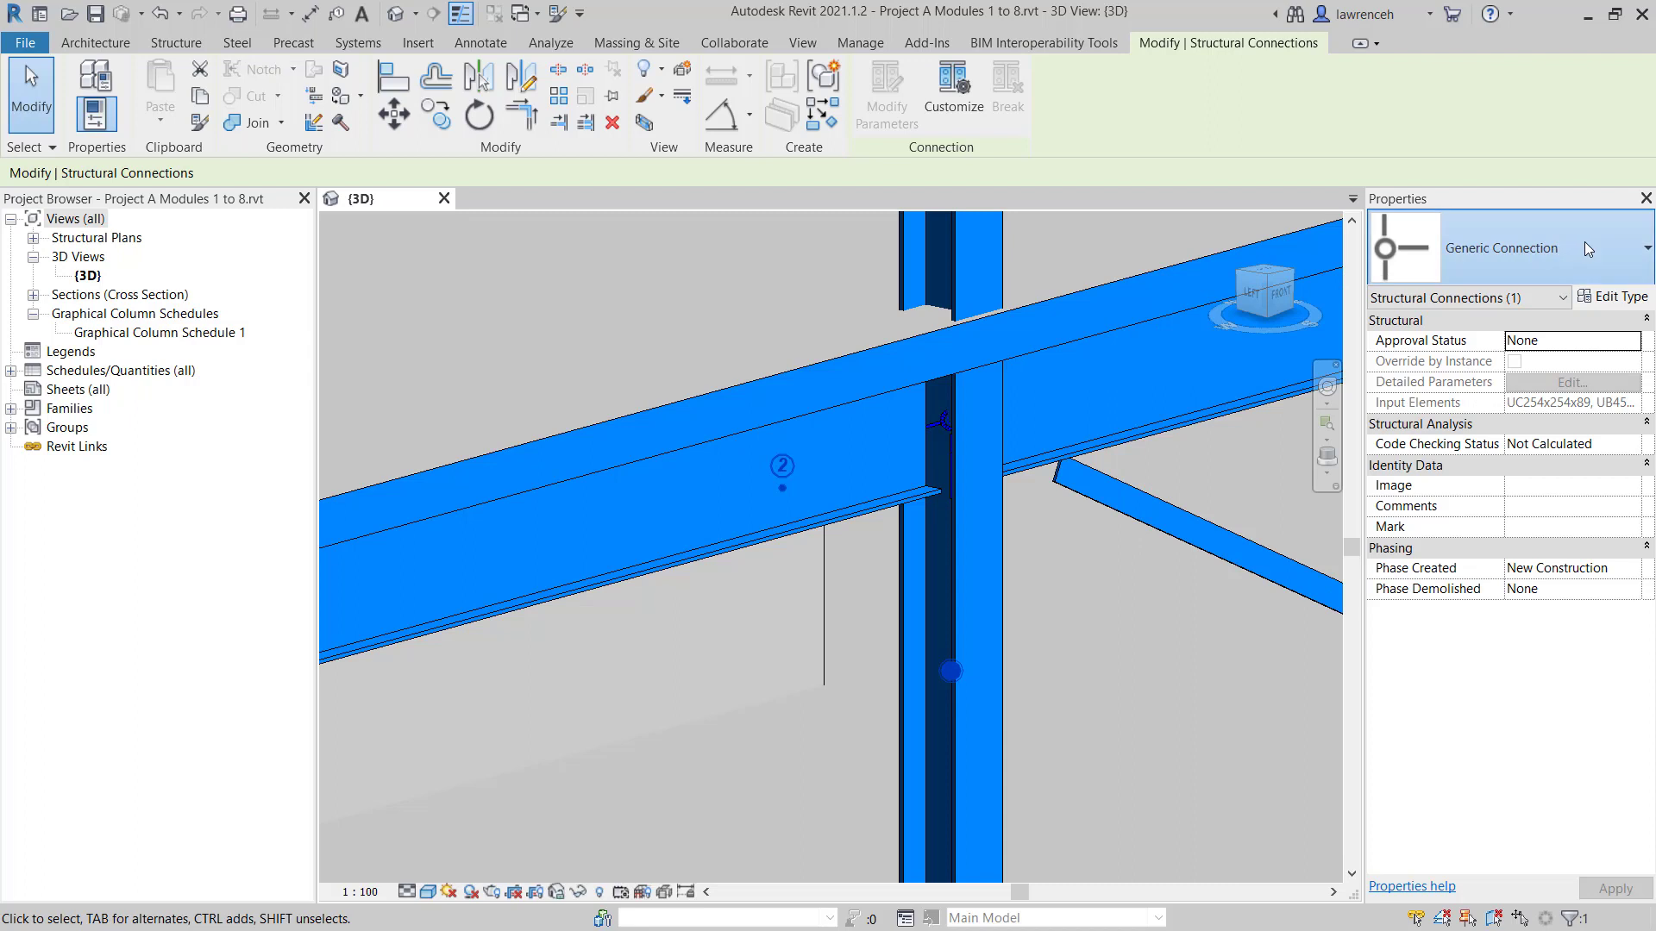
- Change the new connection's type from Generic Connection to Shear plate and dismiss the warning
{"action": "left_click", "coordinate": [1585, 242]}
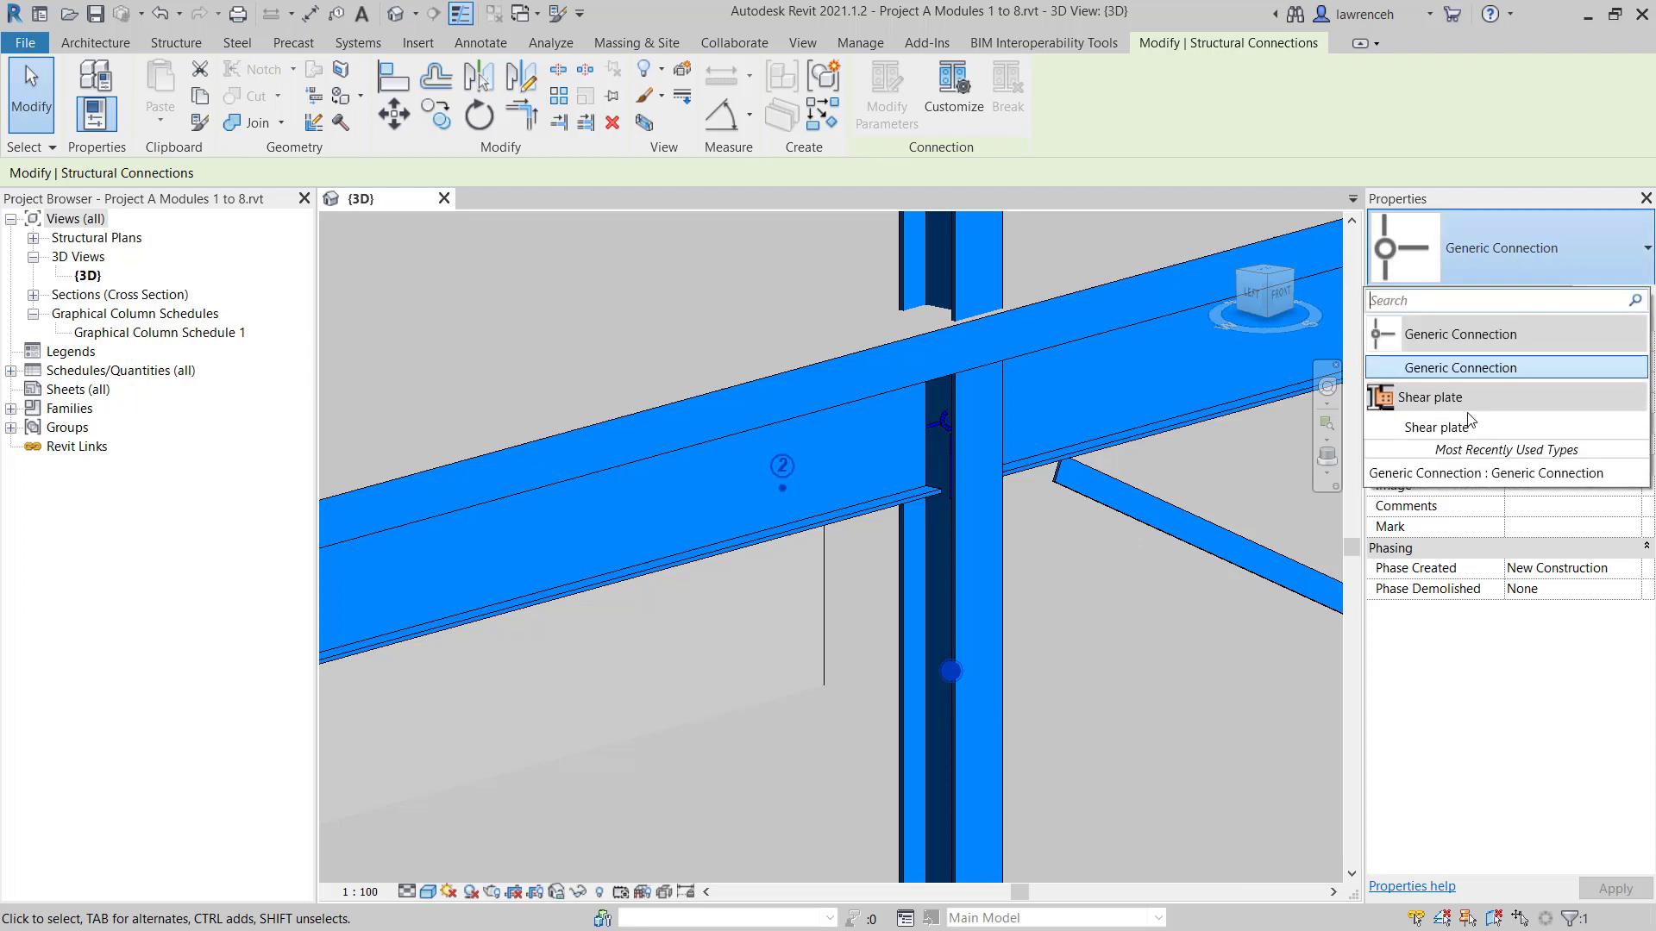
{"action": "left_click", "coordinate": [1468, 426]}
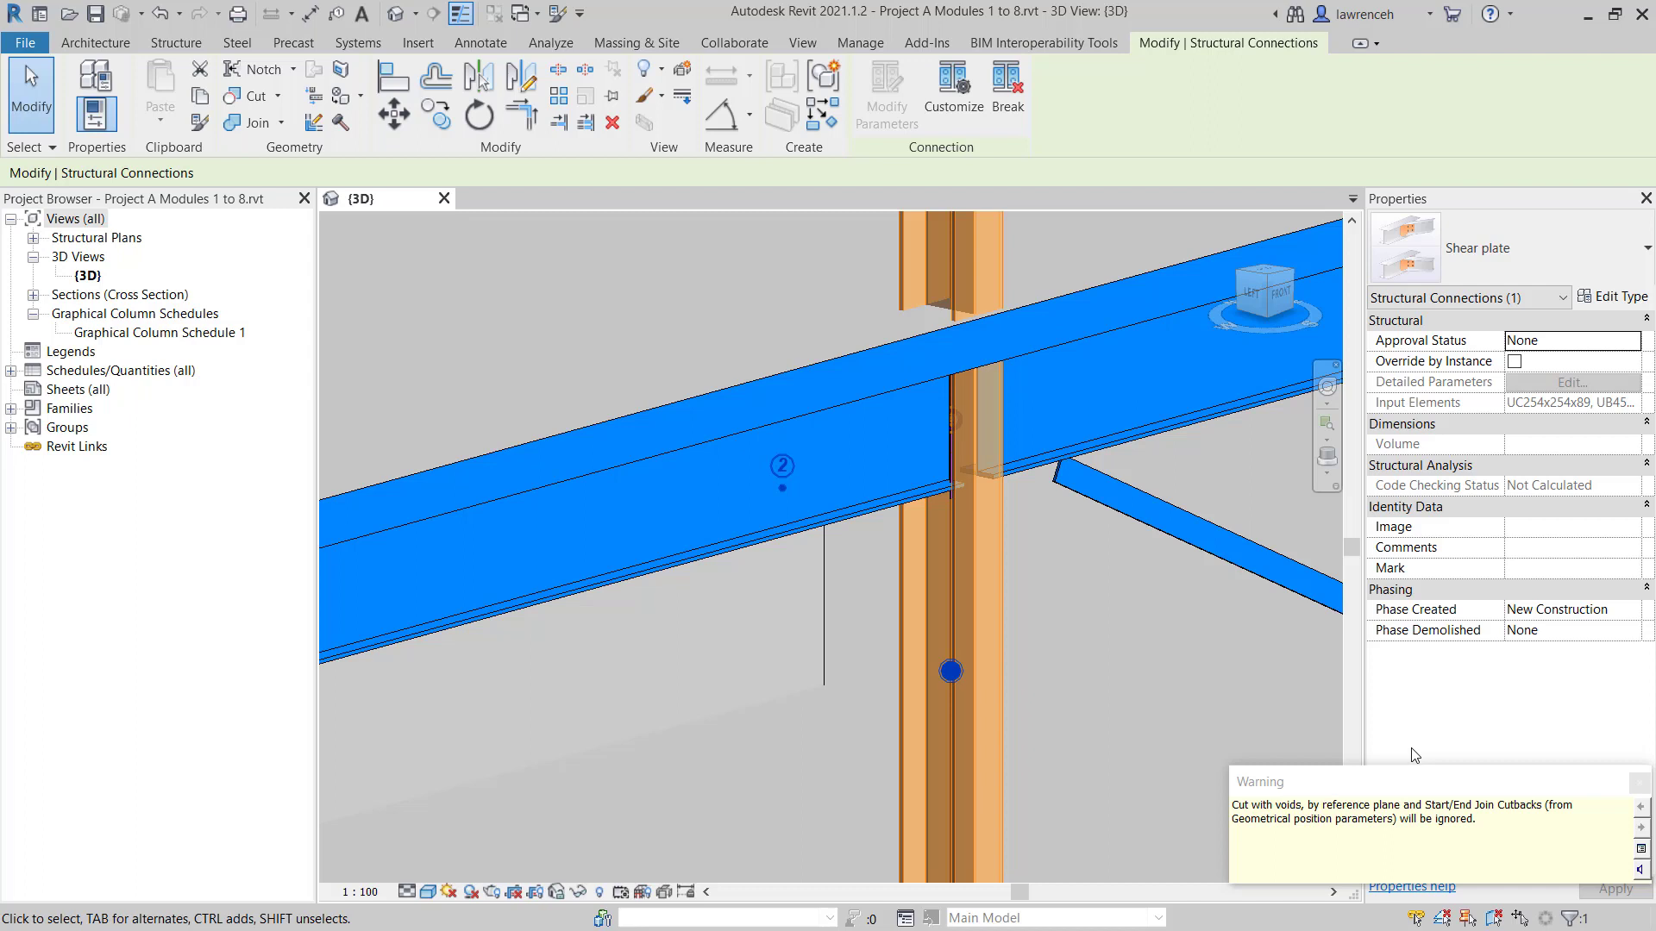
{"action": "left_click", "coordinate": [1415, 780]}
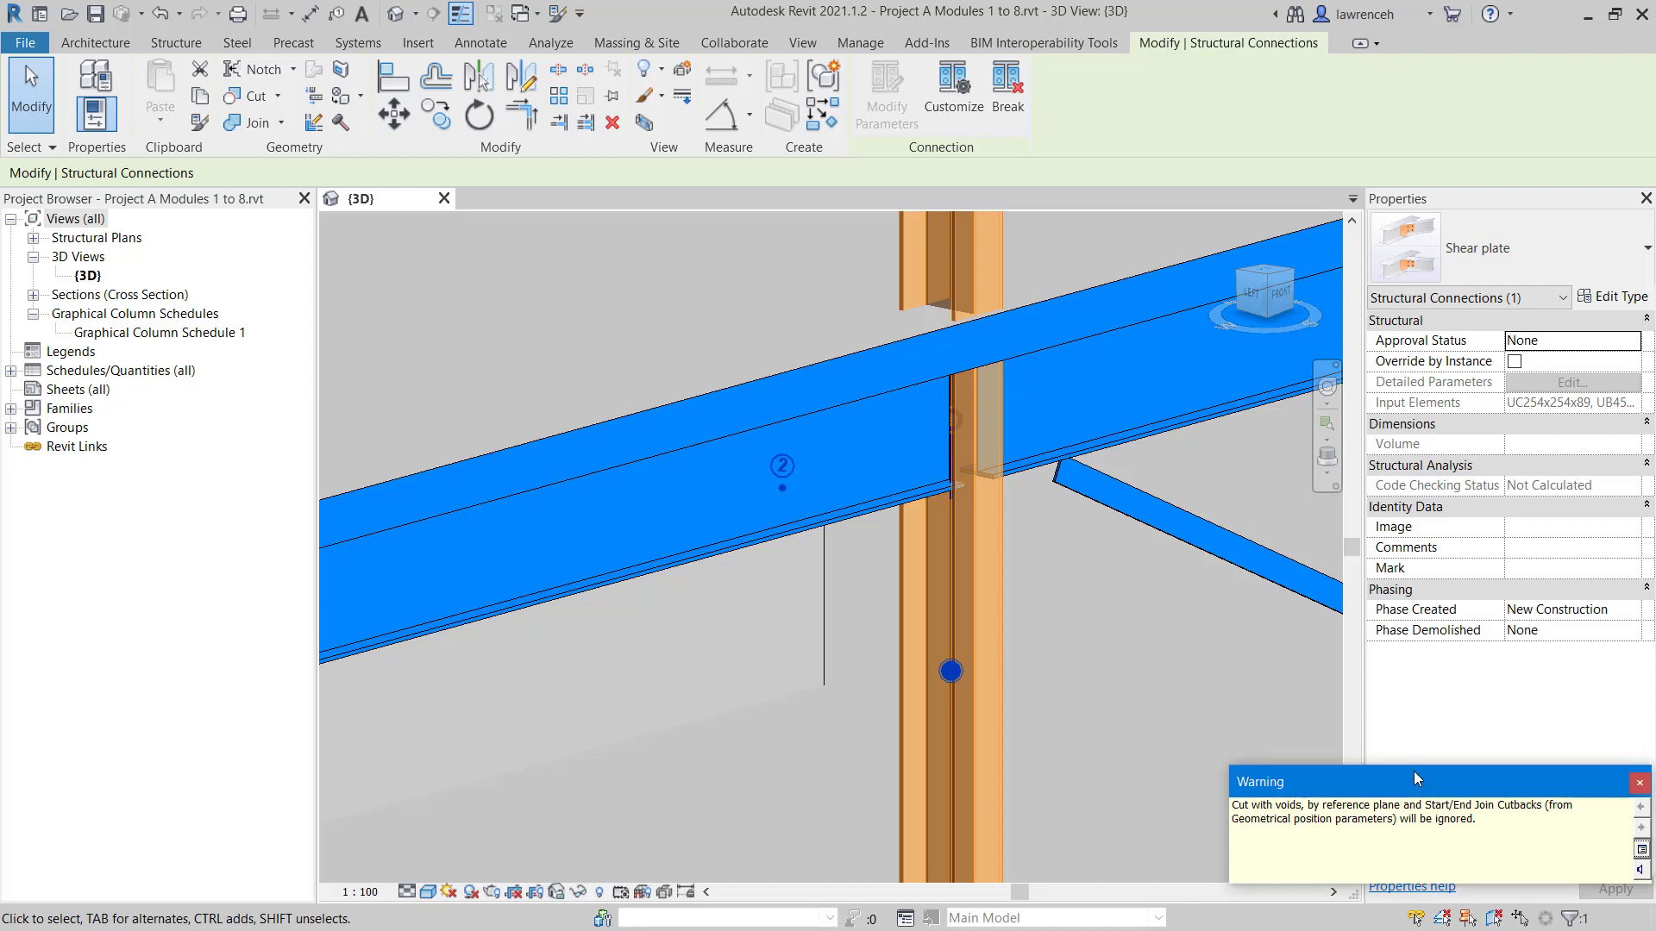
{"action": "left_click", "coordinate": [1641, 783]}
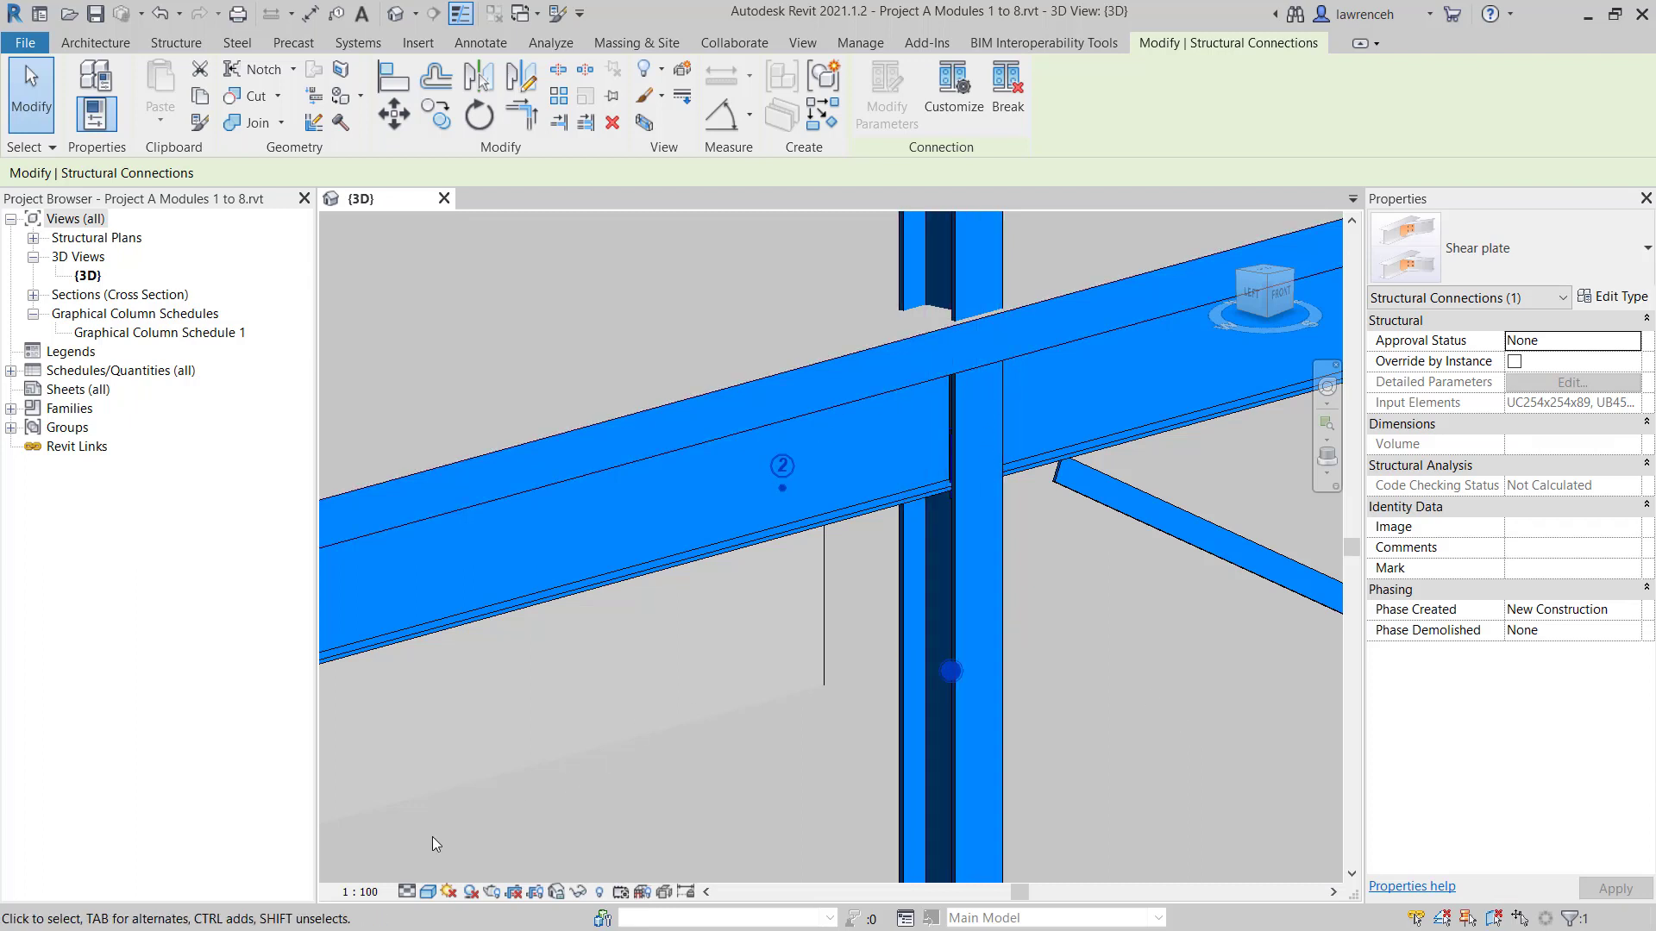
- Set the 3D view's detail level to Fine and inspect the bolts at the beam-to-column joint
{"action": "left_click", "coordinate": [407, 892]}
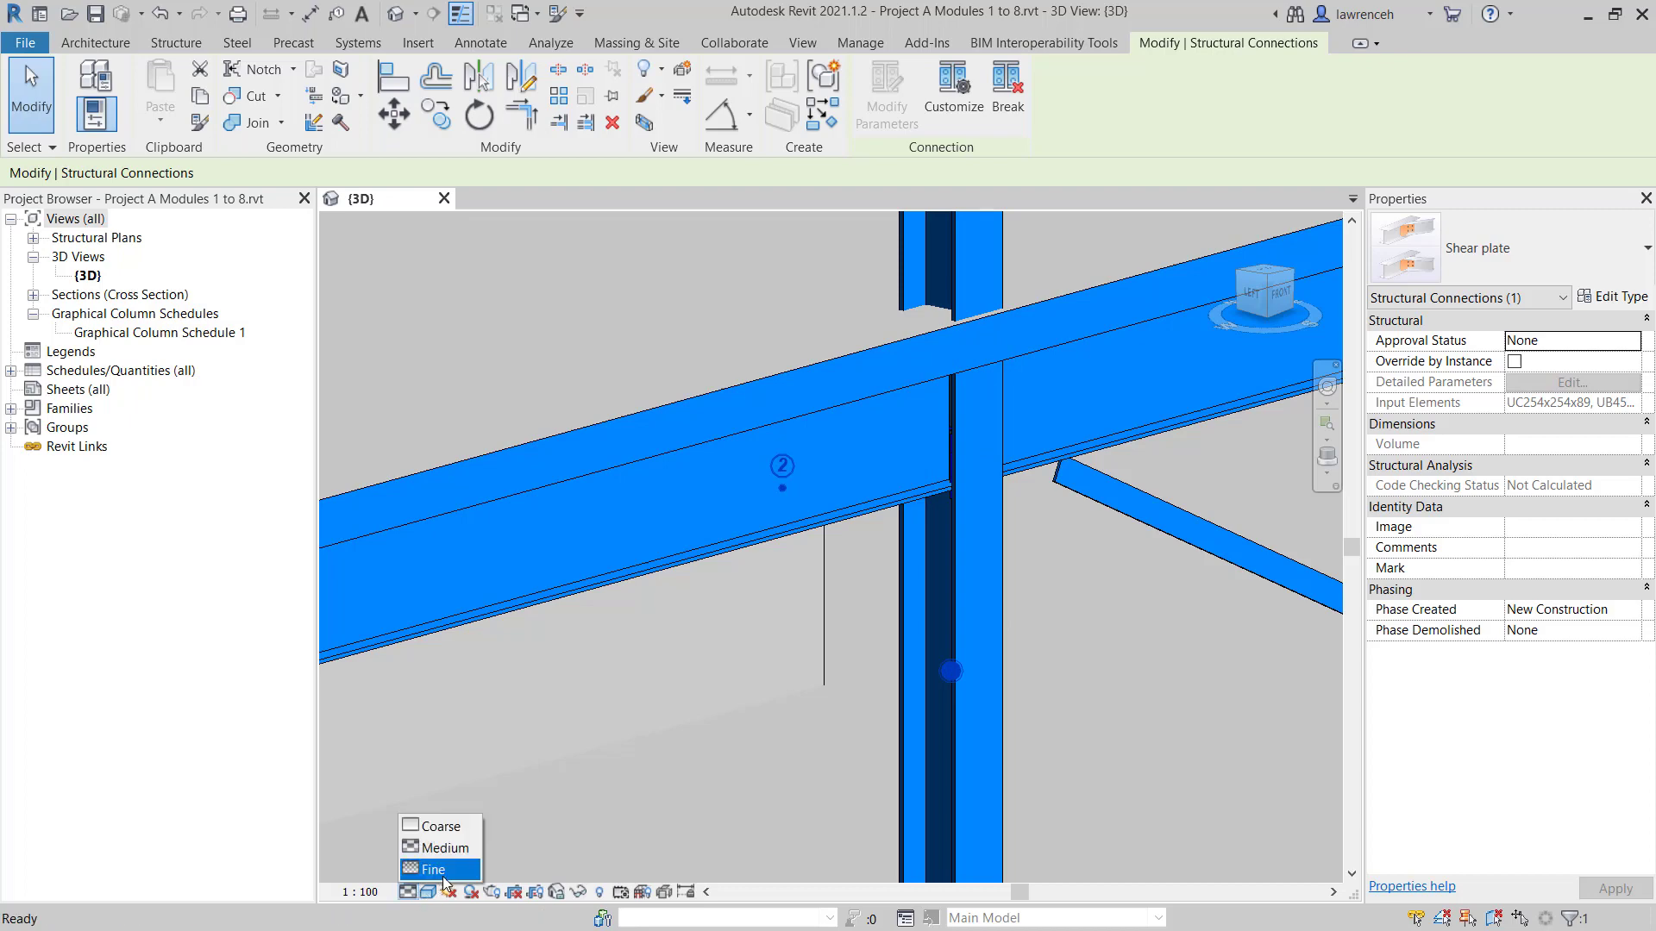
{"action": "left_click", "coordinate": [434, 869]}
{"action": "left_click", "coordinate": [839, 668]}
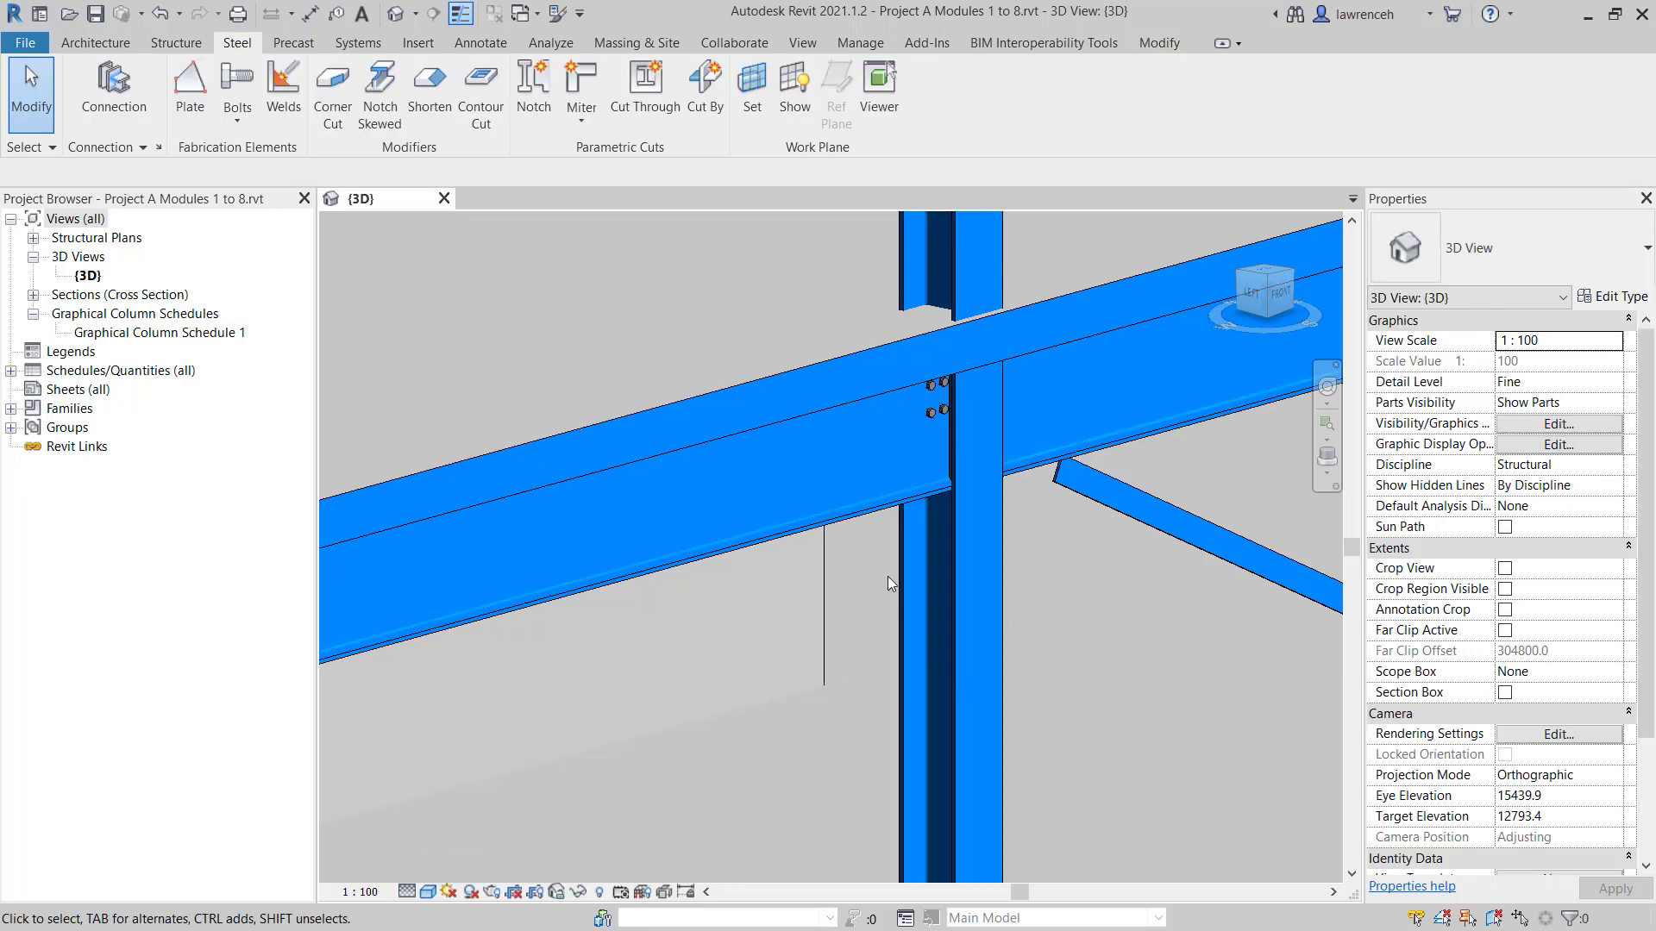
{"action": "left_click", "coordinate": [937, 407]}
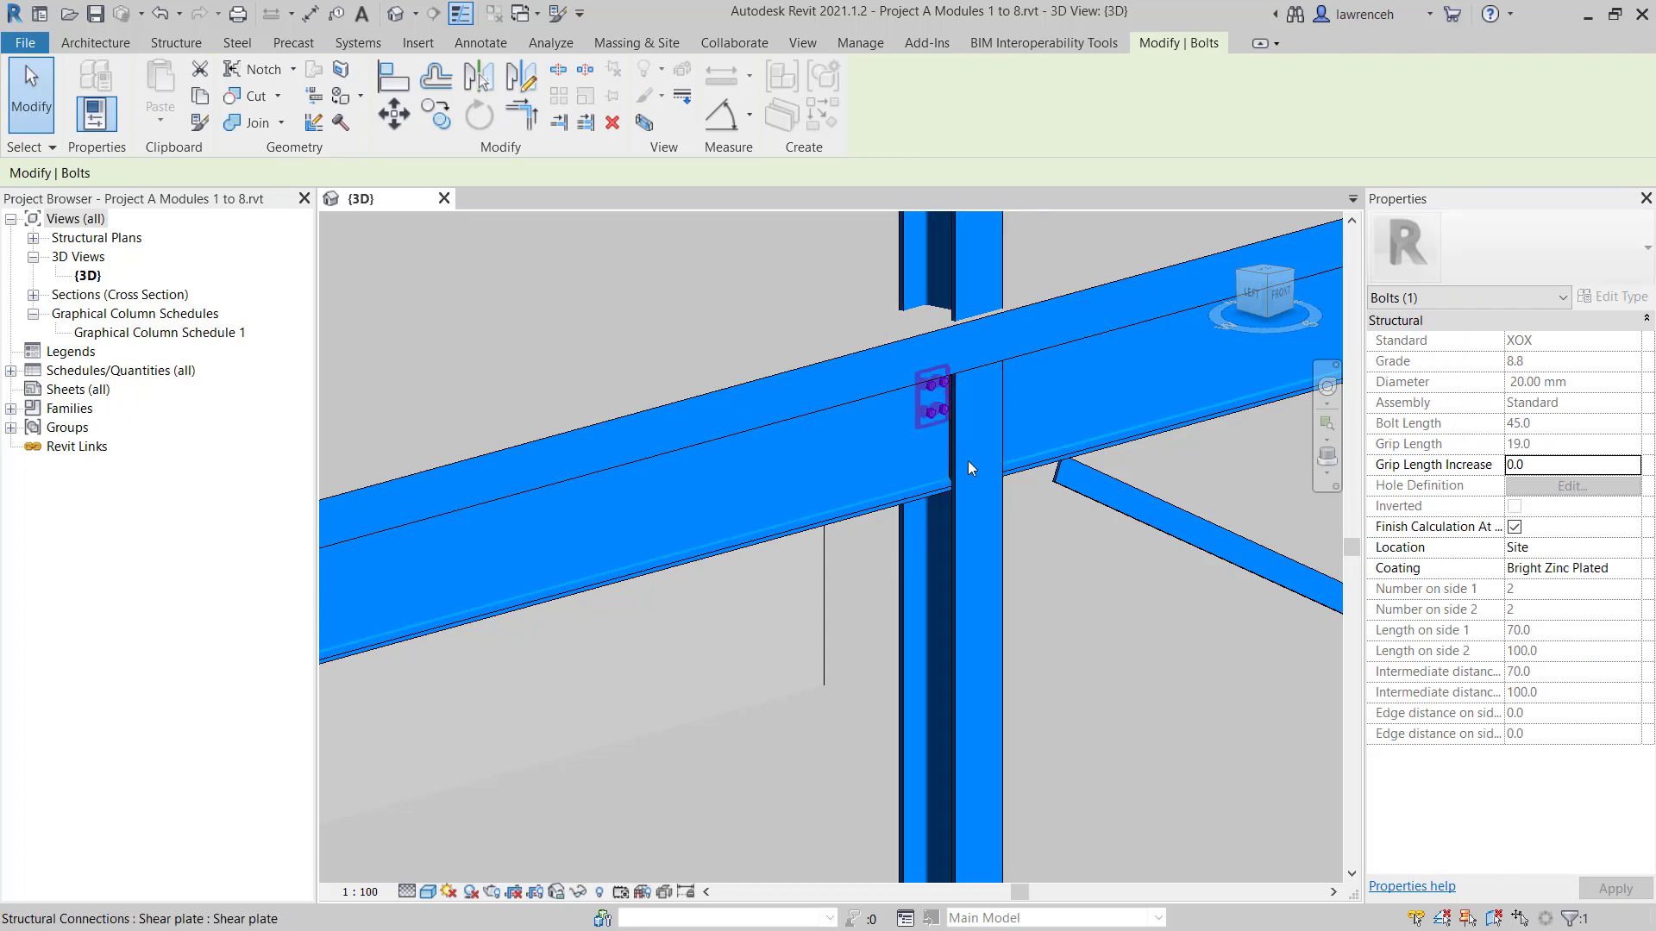
{"action": "middle_click_drag", "start_coordinate": [967, 460], "coordinate": [880, 612], "text": "shift"}
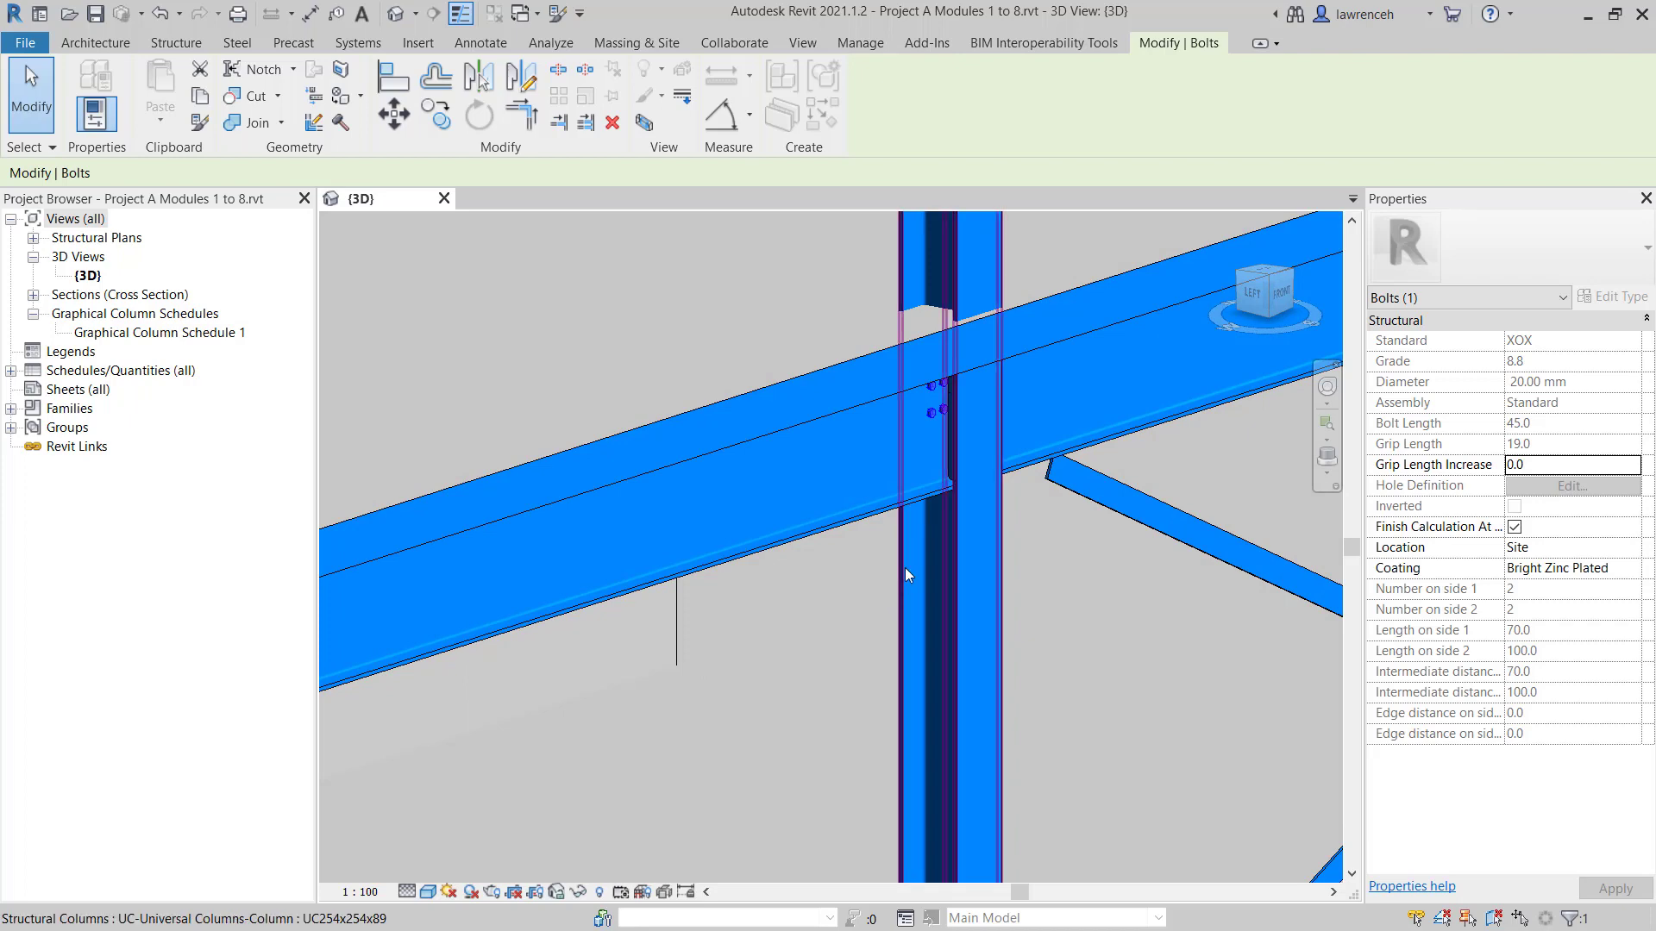
- Isolate the UC254x254x89 column at the joint with a section box
{"action": "left_click", "coordinate": [958, 536]}
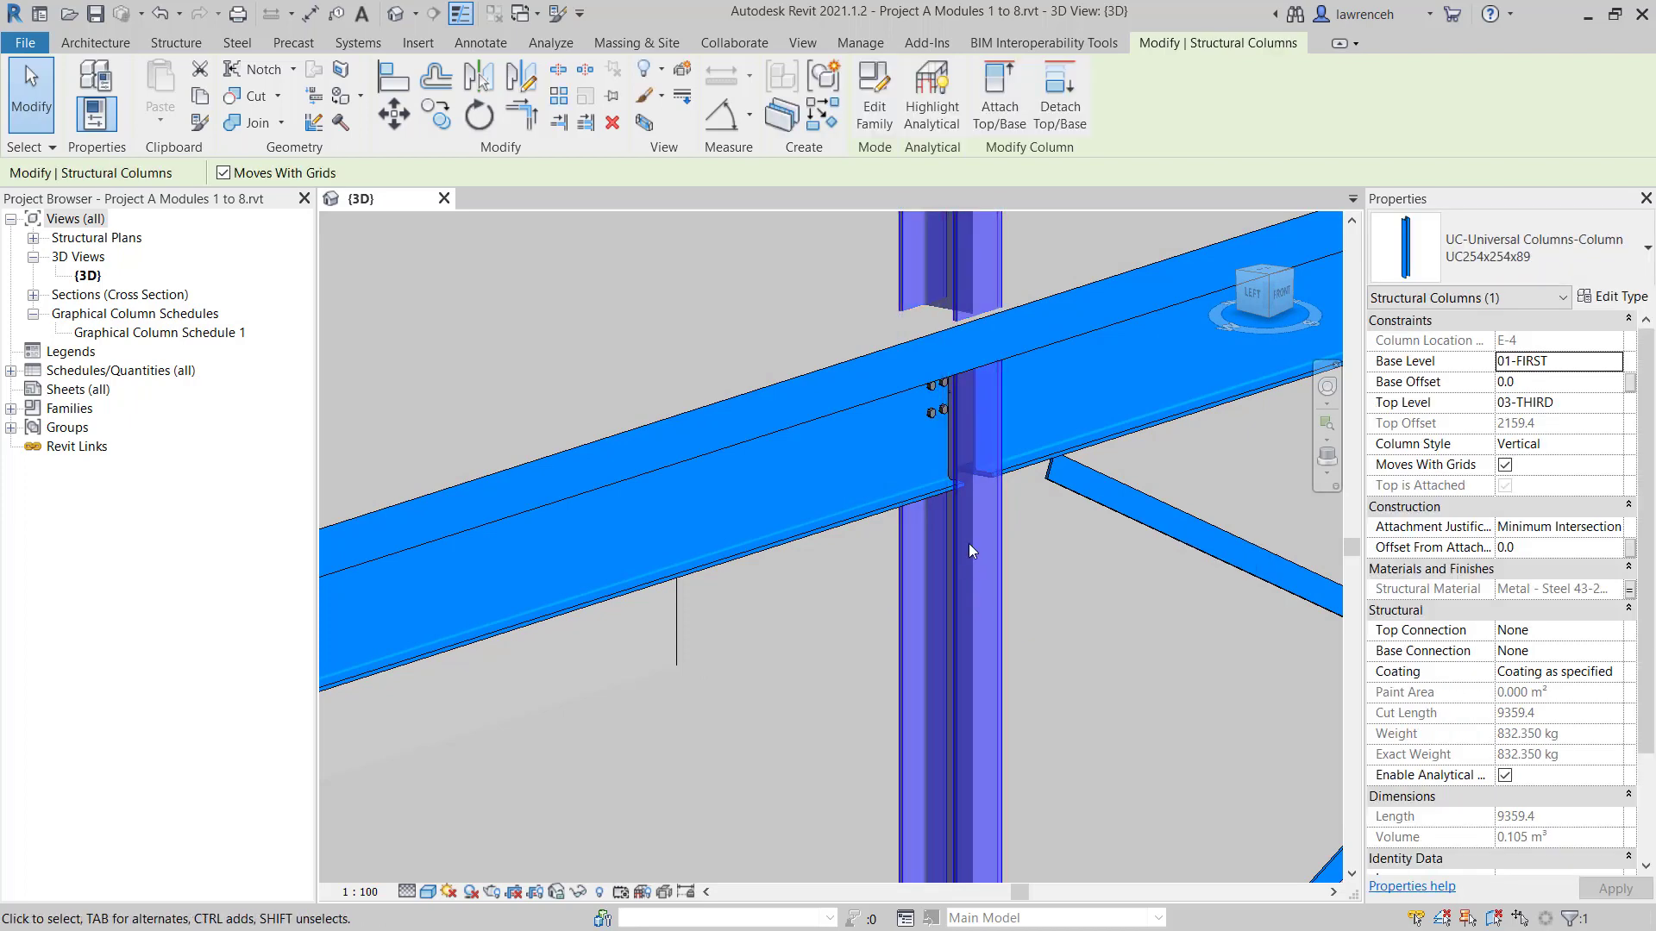
{"action": "left_click", "coordinate": [645, 123]}
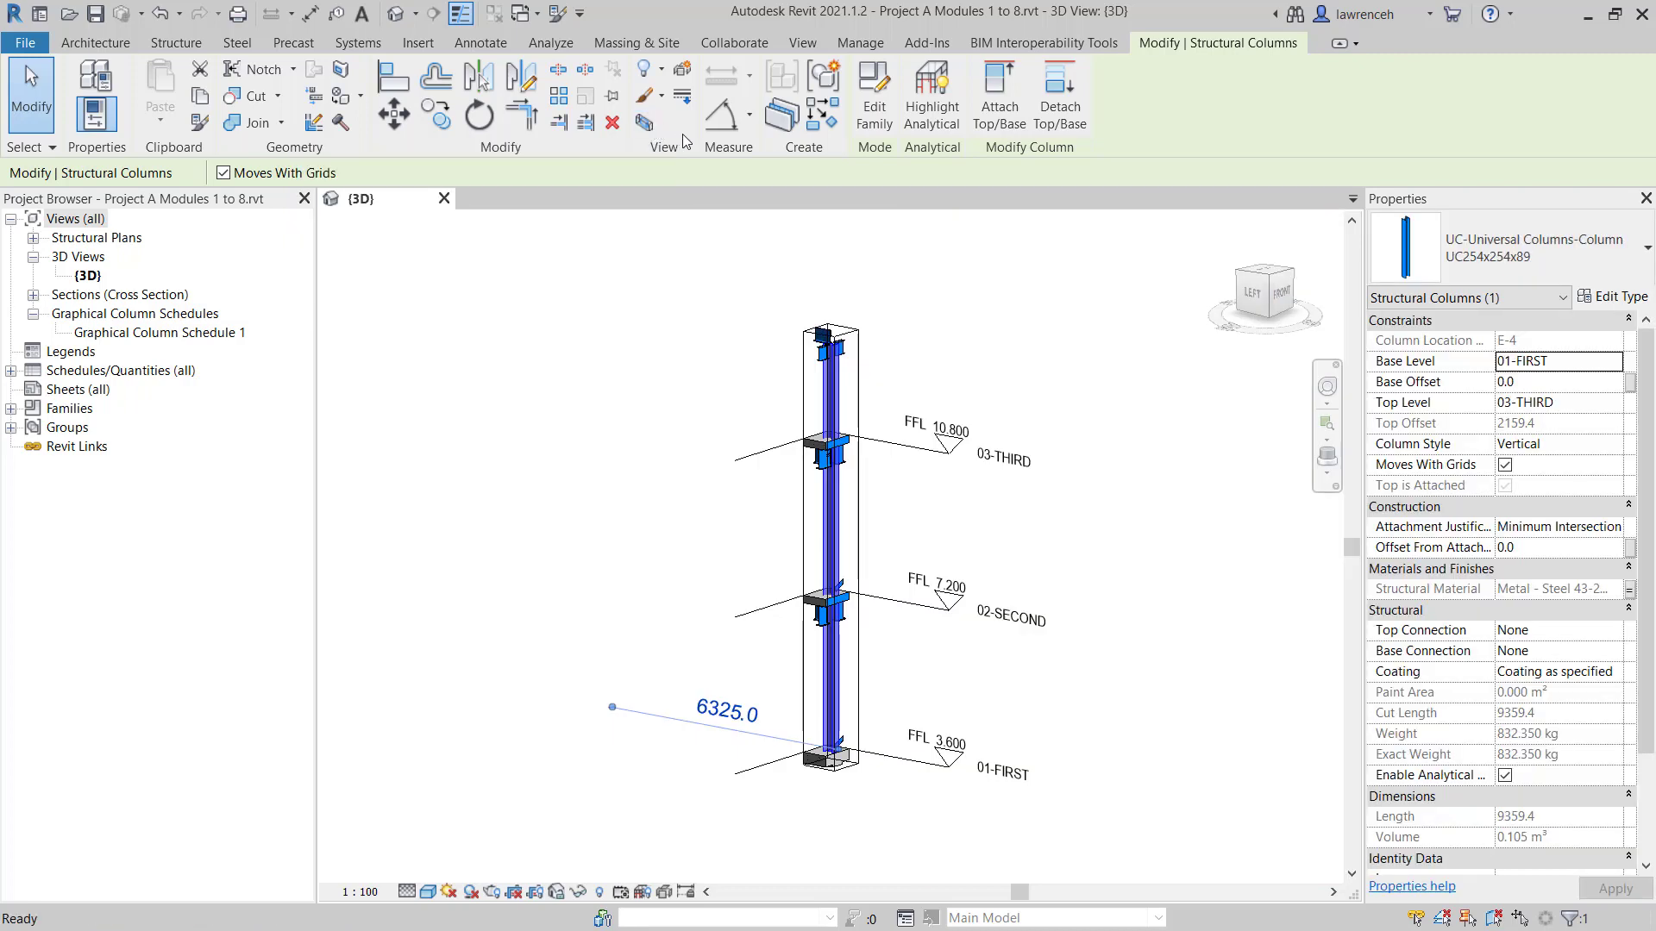
{"action": "left_click", "coordinate": [1066, 549]}
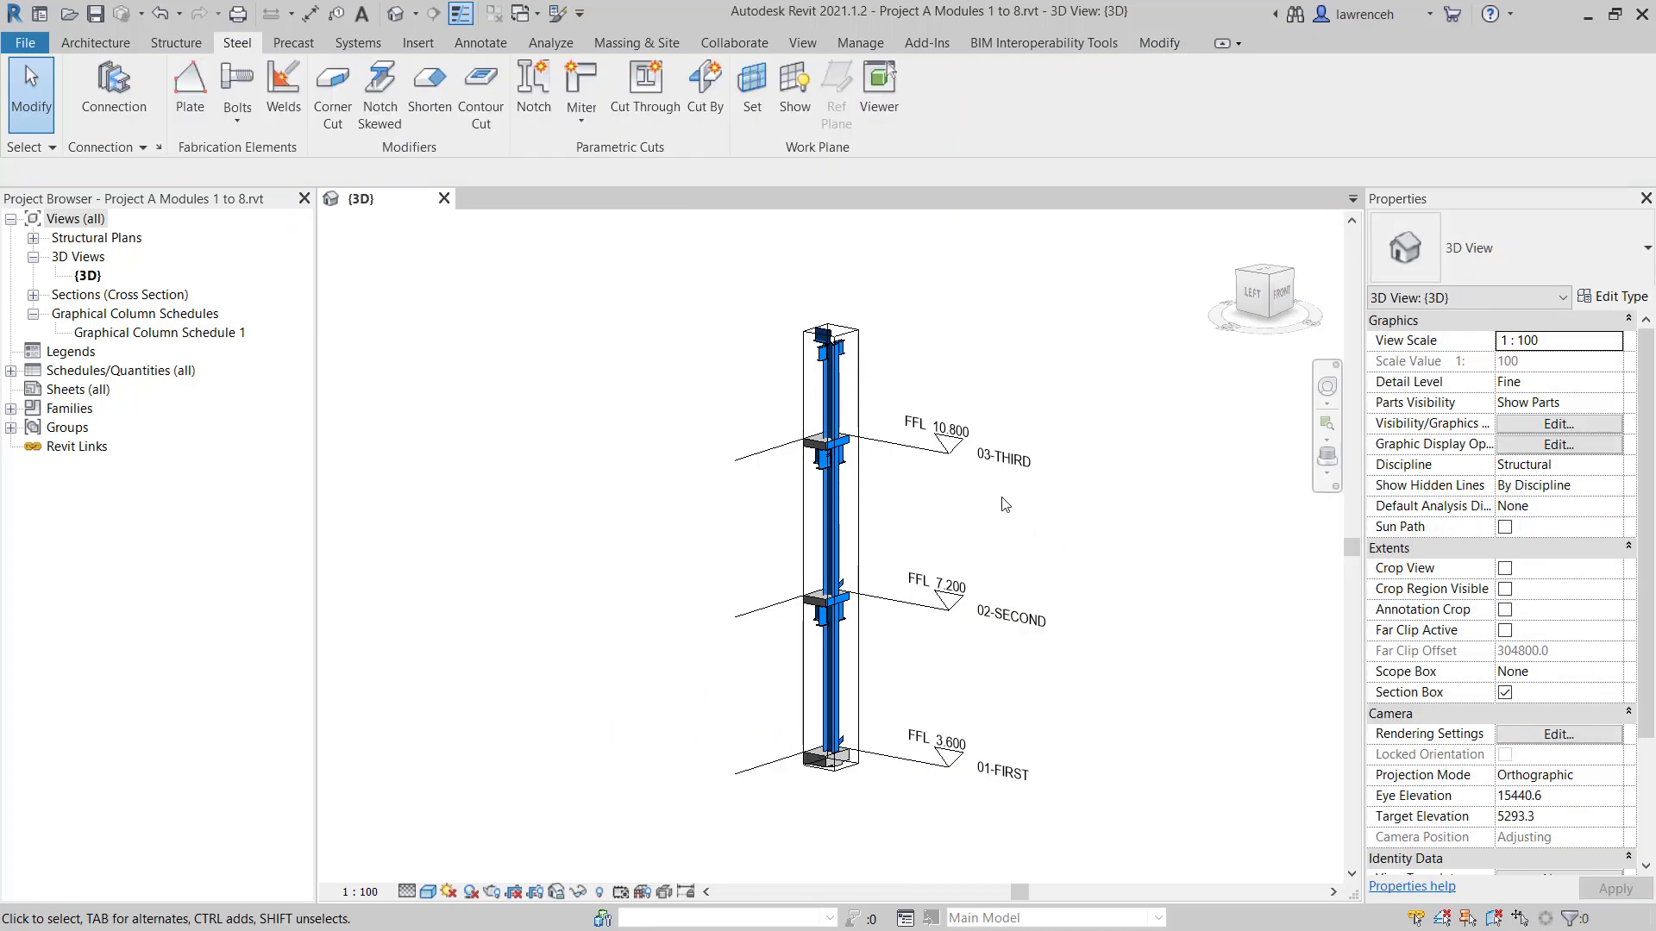
- Shorten the section box from above and below so it encloses only the joint at level 03-THIRD
{"action": "left_click", "coordinate": [837, 388]}
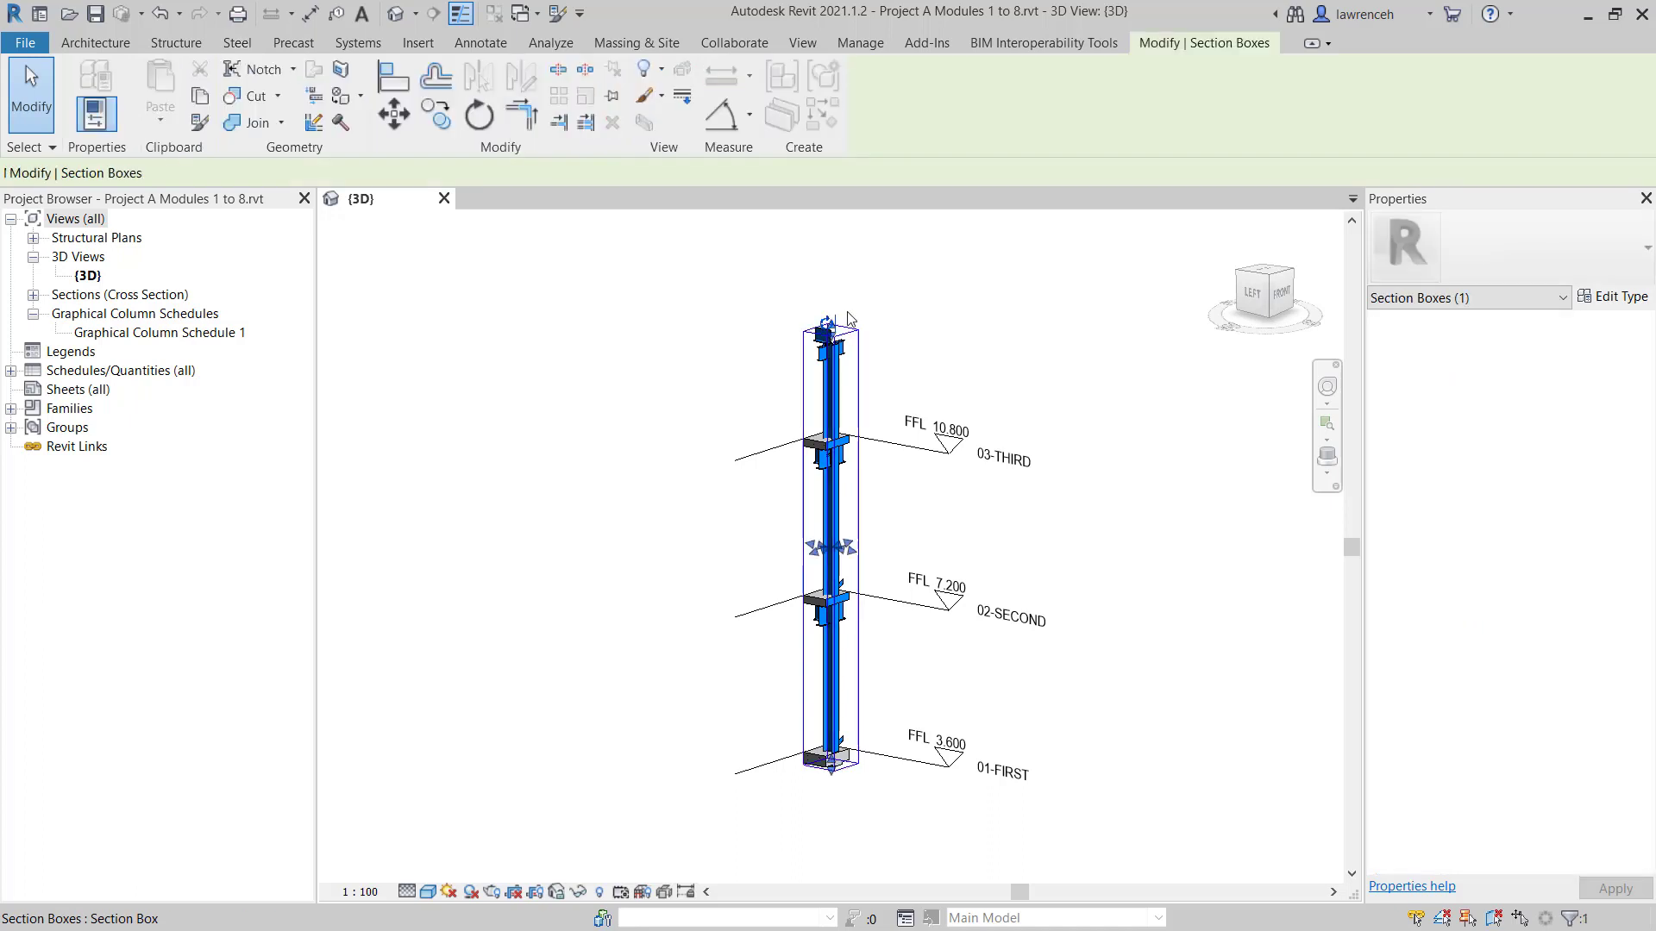
{"action": "left_click_drag", "start_coordinate": [828, 326], "coordinate": [849, 402]}
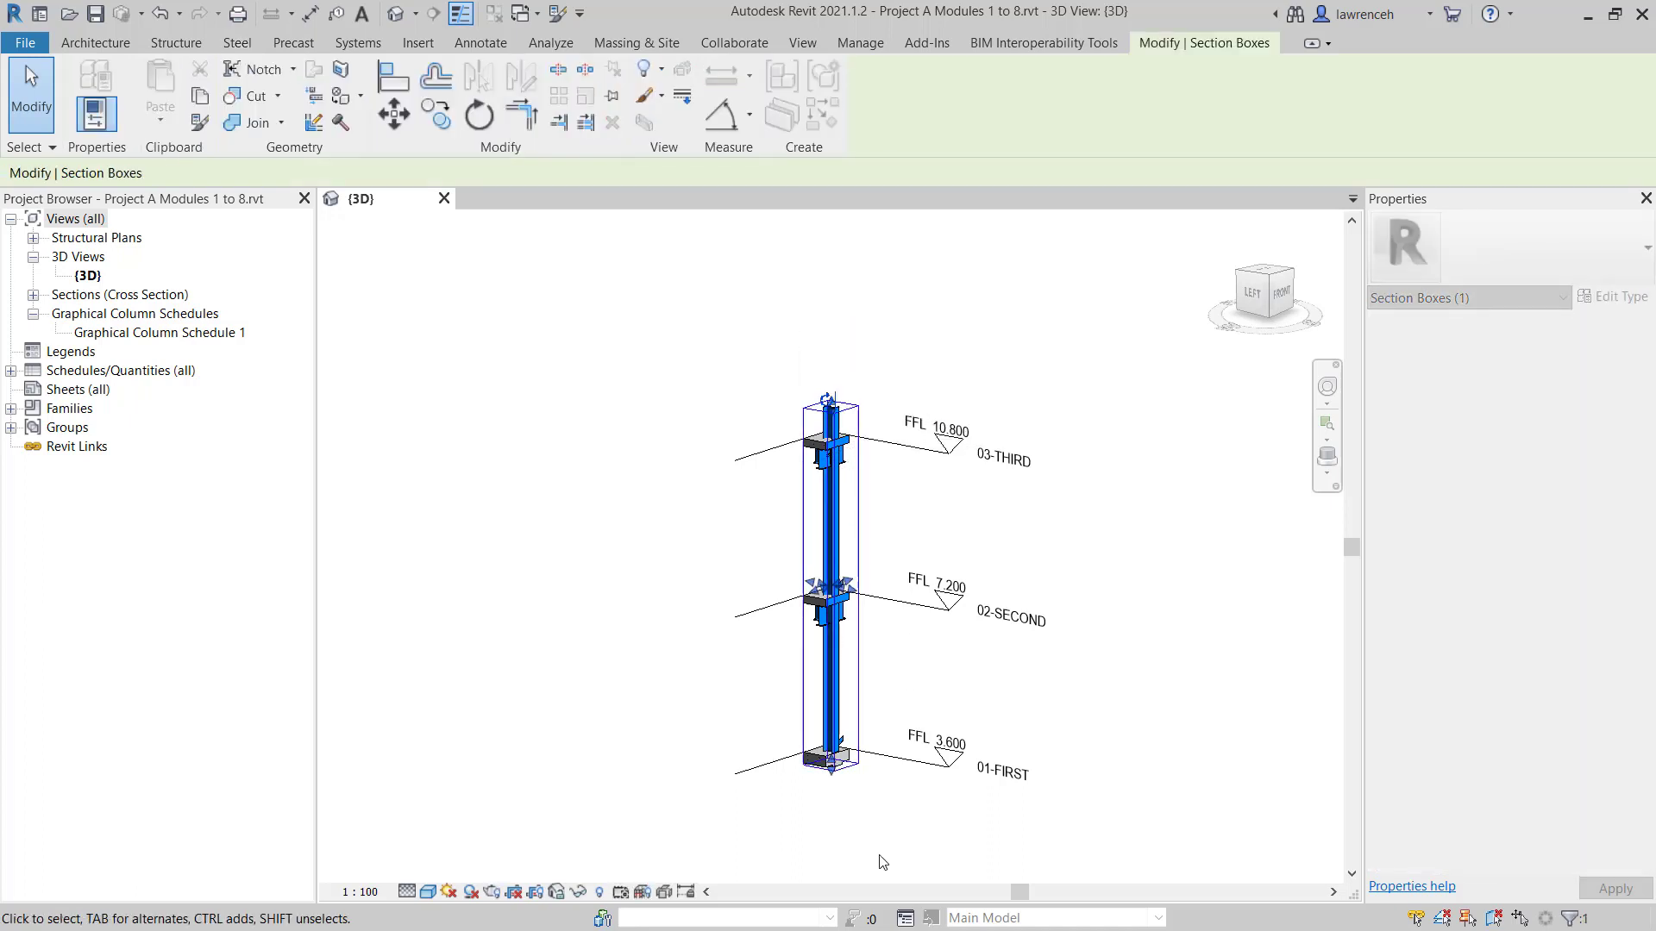
{"action": "left_click_drag", "start_coordinate": [825, 781], "coordinate": [830, 498]}
{"action": "scroll", "coordinate": [853, 458], "scroll_direction": "up", "scroll_amount": 6}
{"action": "middle_click_drag", "start_coordinate": [977, 462], "coordinate": [862, 470], "text": "shift"}
{"action": "left_click", "coordinate": [1022, 592]}
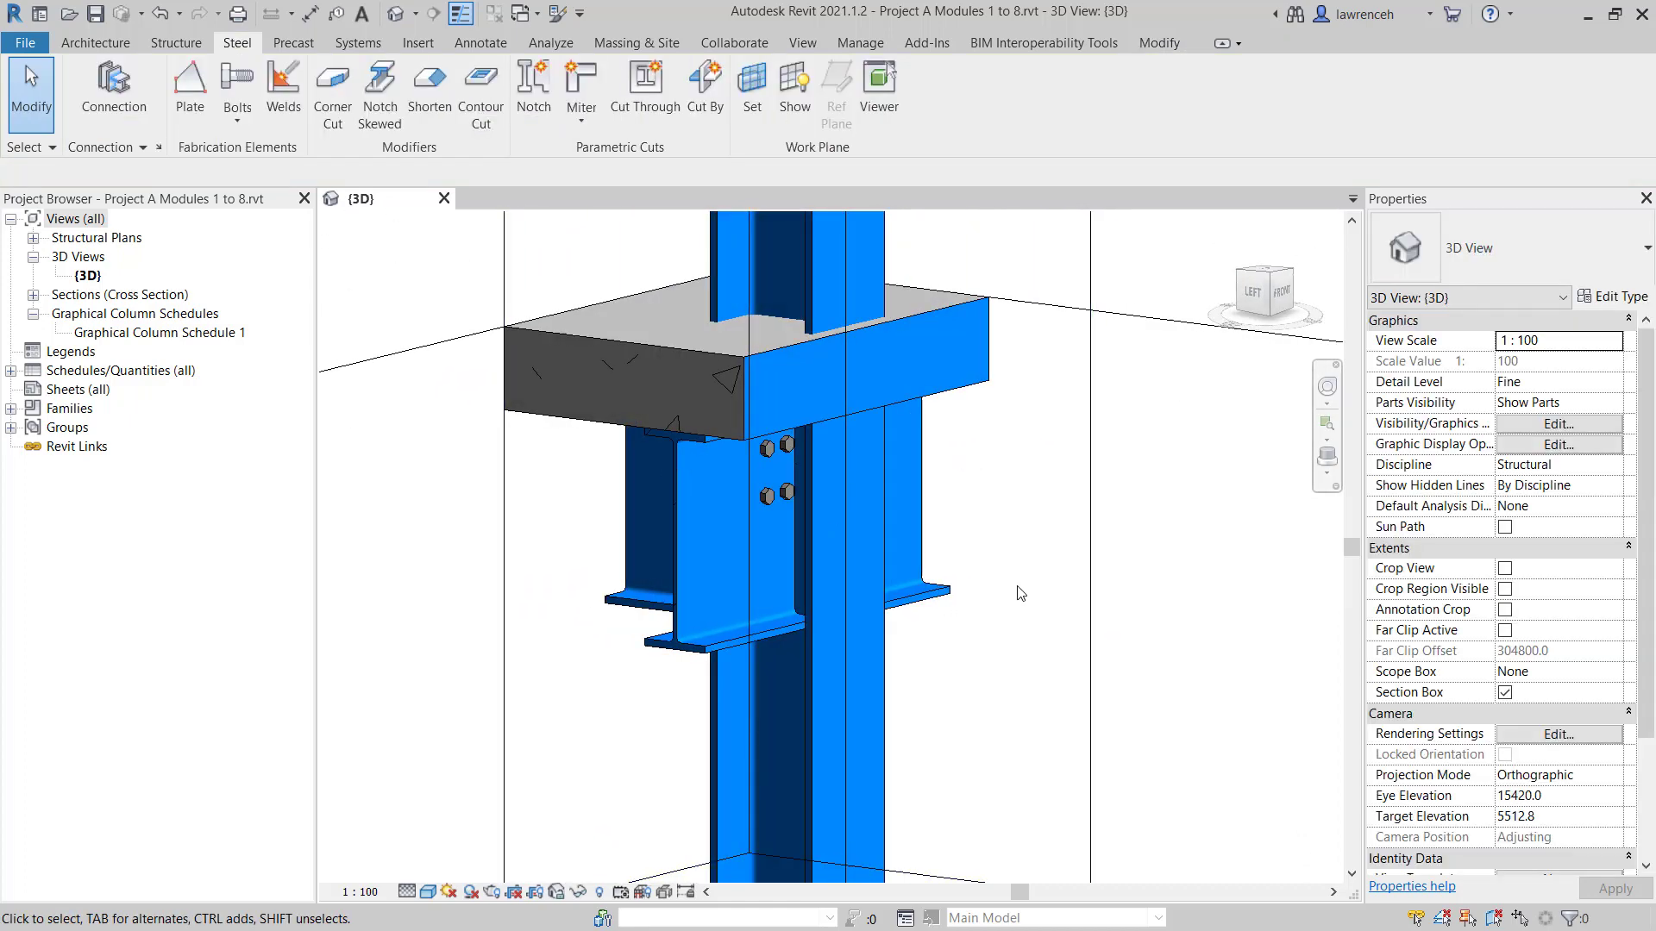
- Duplicate the shear plate connection's type and name the copy UB 457 x 152 x 67
{"action": "left_click", "coordinate": [787, 492]}
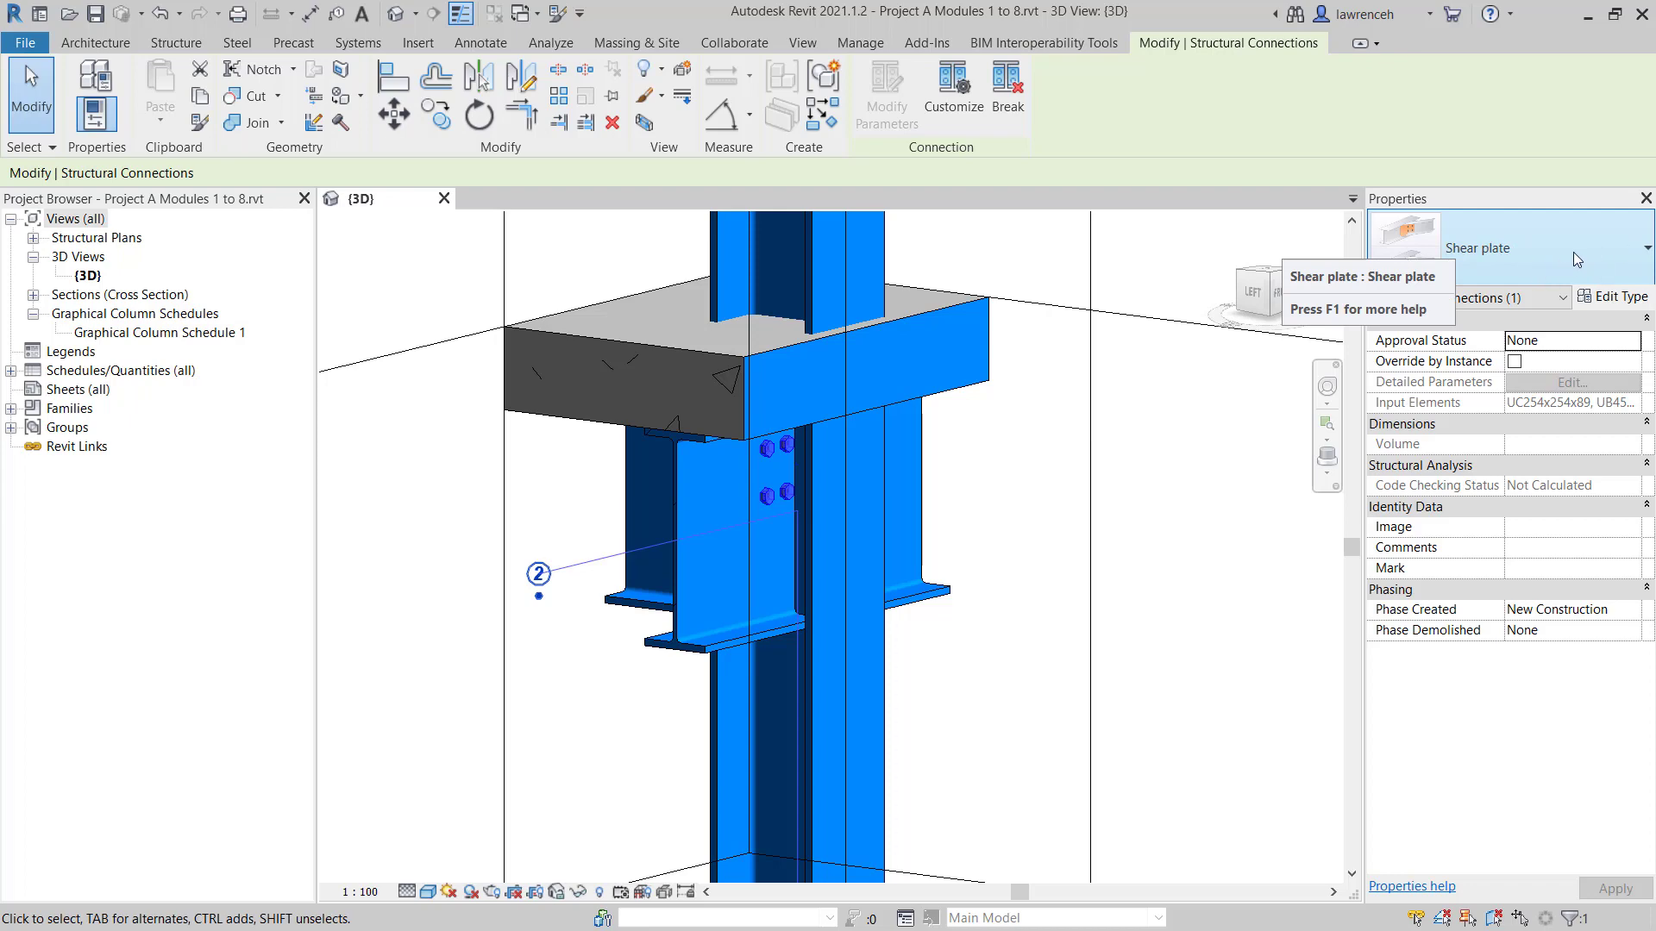
{"action": "left_click", "coordinate": [1613, 298]}
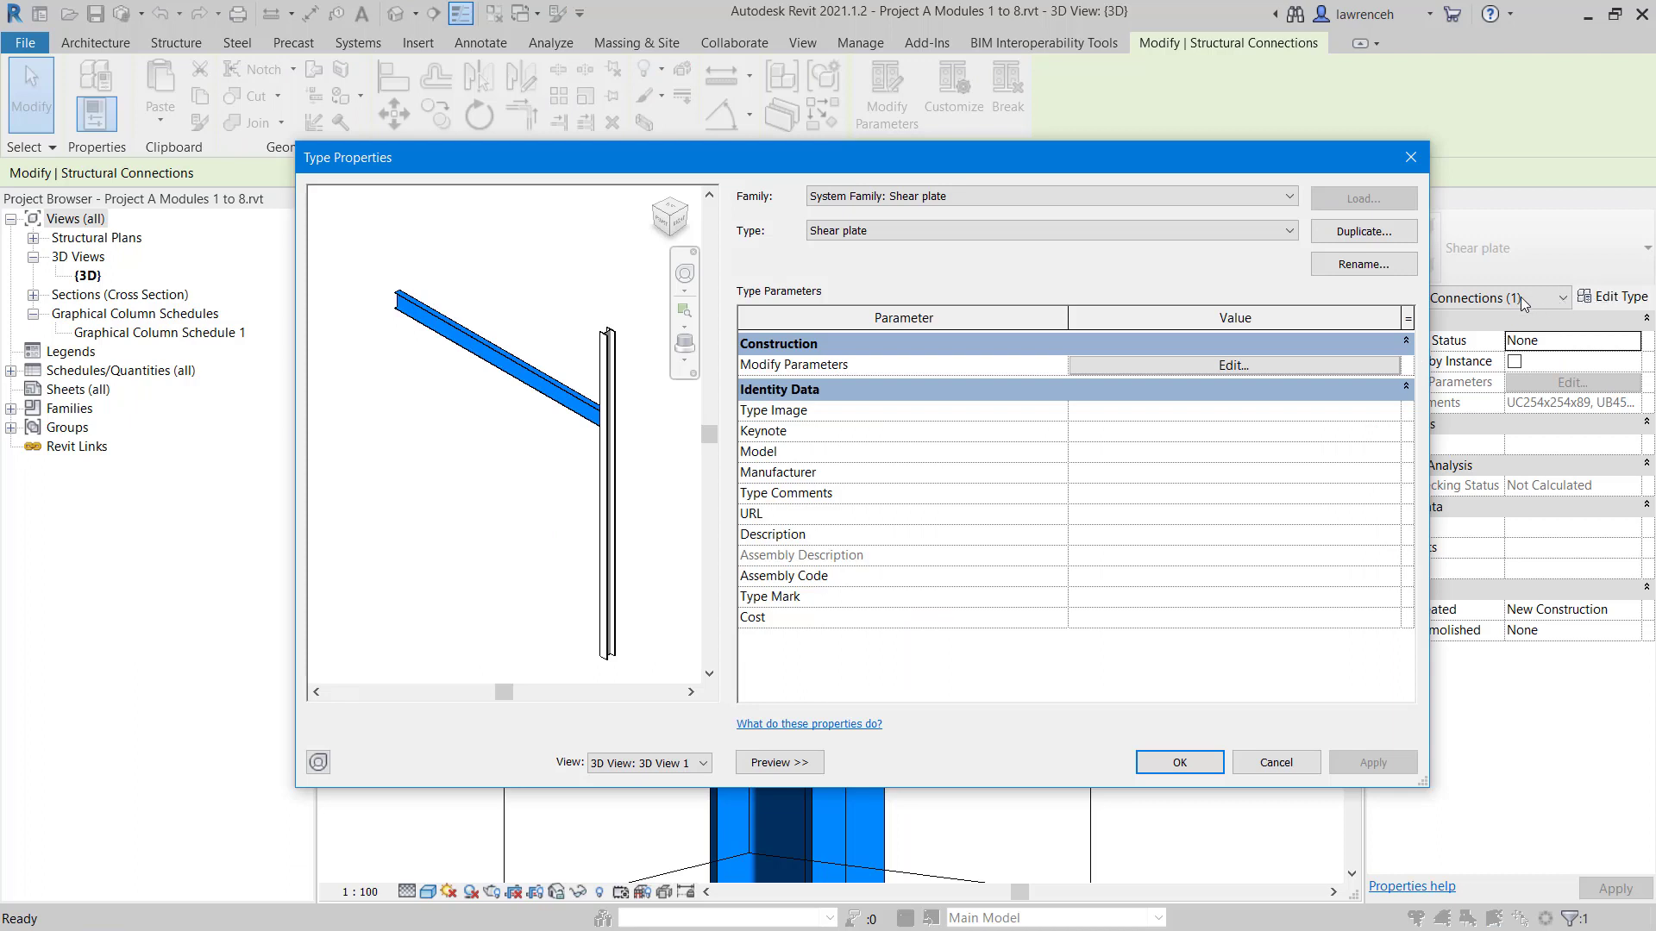
{"action": "left_click", "coordinate": [1374, 233]}
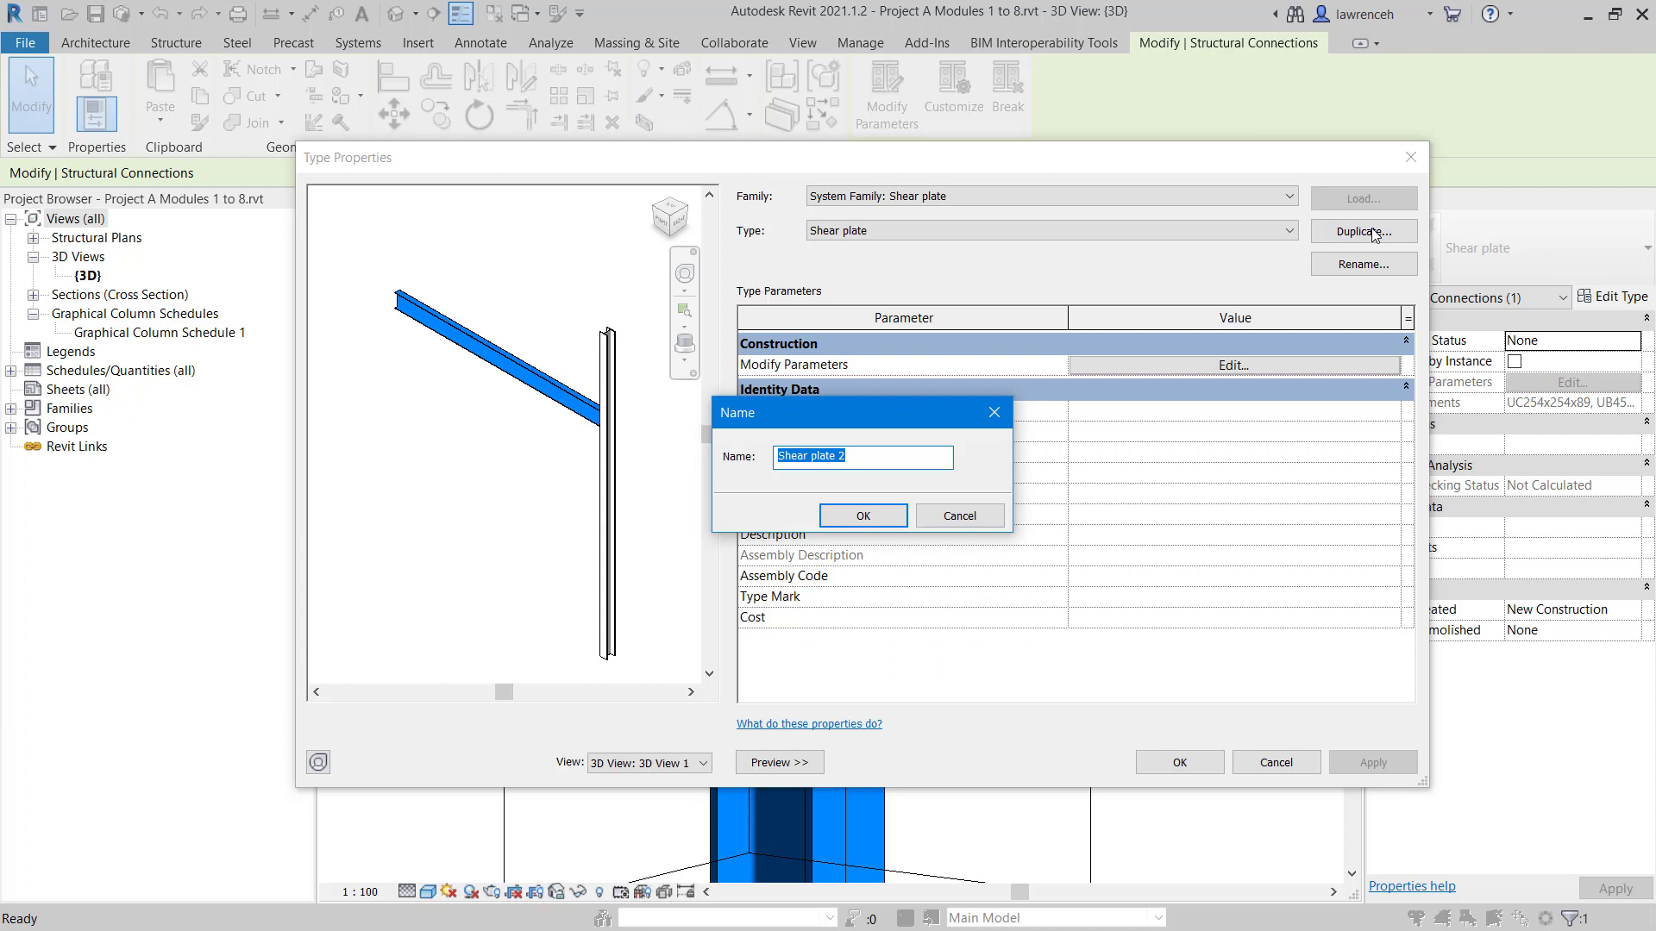
{"action": "type", "text": "UB 457 x 152 x 67"}
{"action": "left_click", "coordinate": [893, 516]}
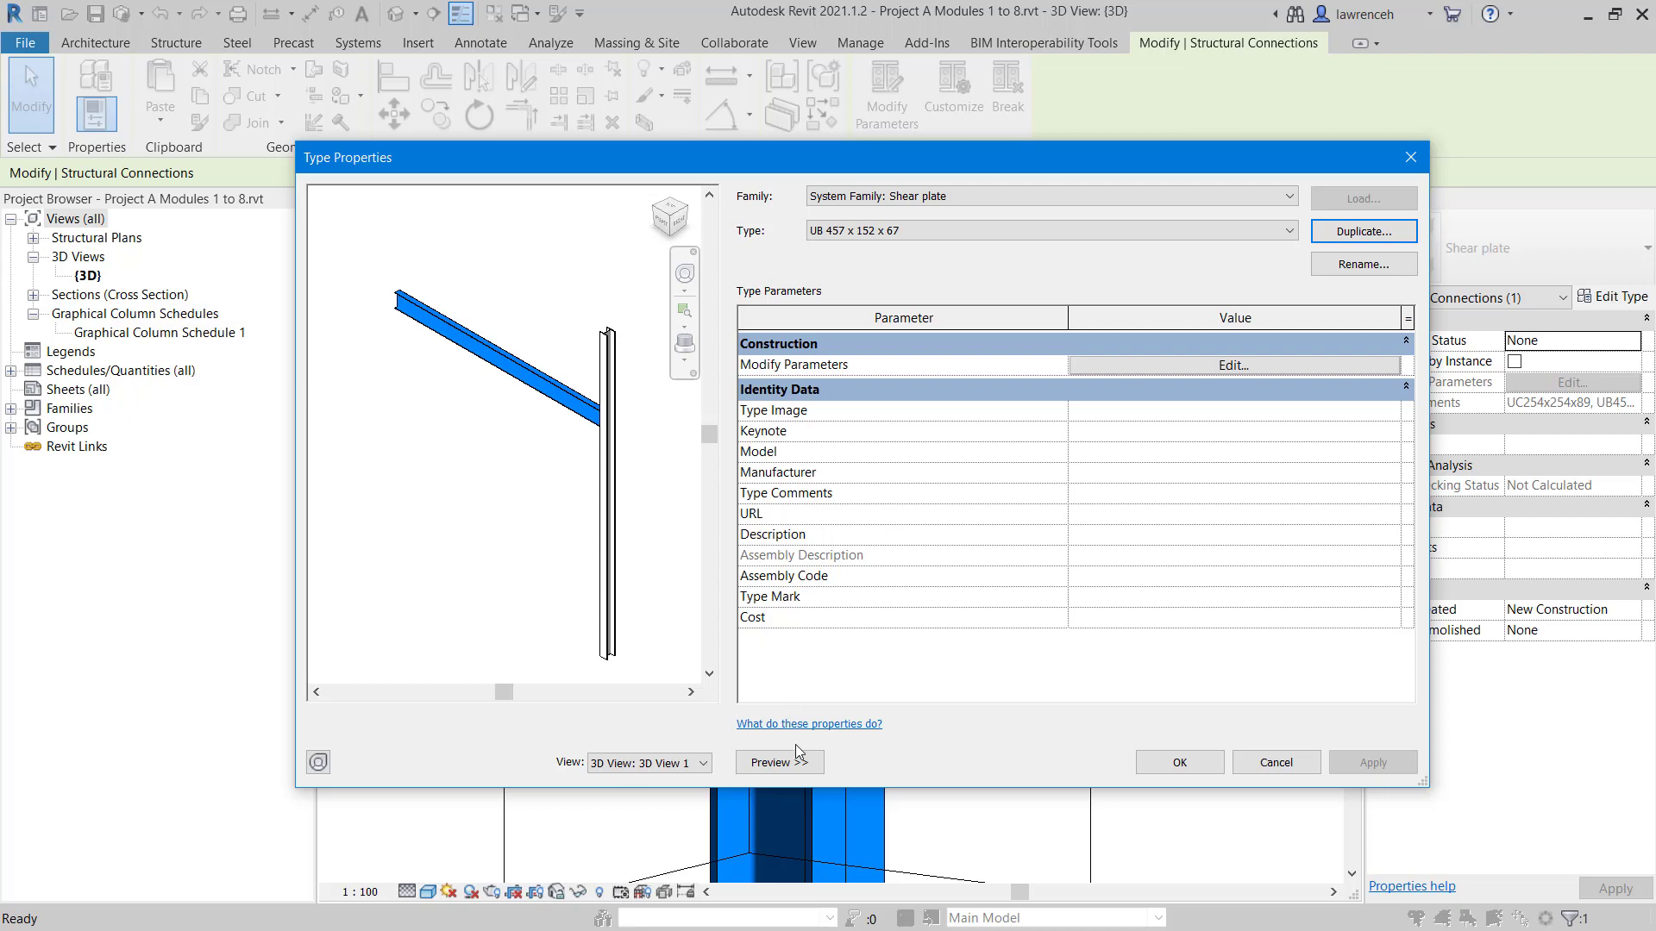
- Examine the shear plate and its bolts up close in the type preview
{"action": "left_click", "coordinate": [776, 763]}
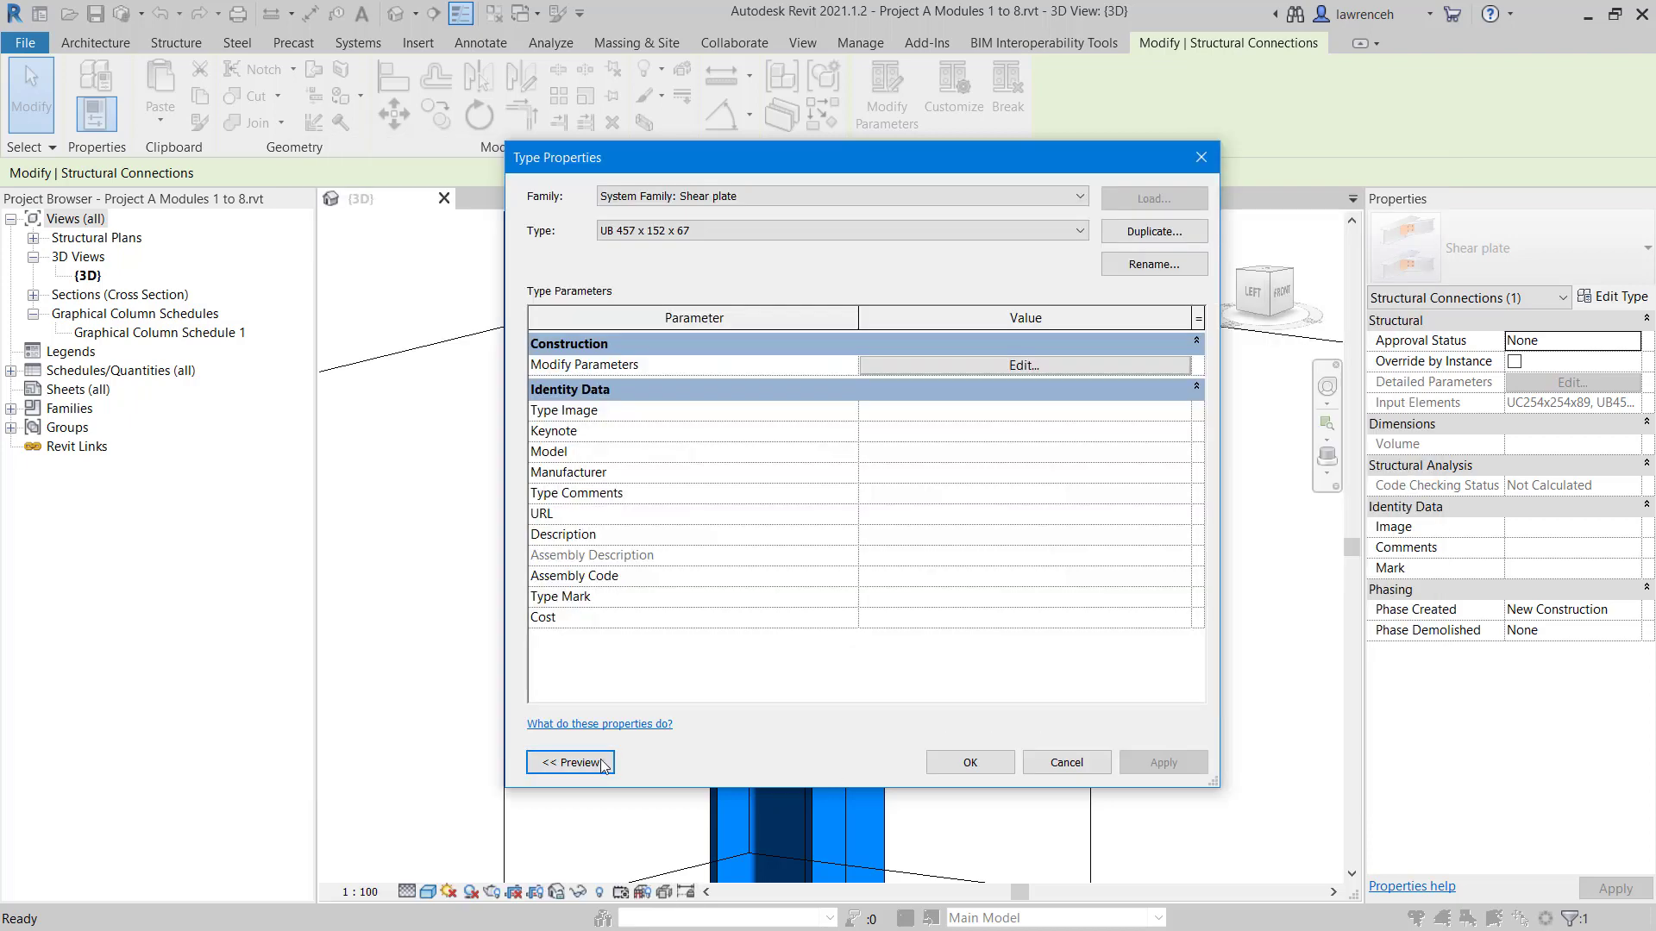
{"action": "left_click", "coordinate": [558, 766]}
{"action": "middle_click_drag", "start_coordinate": [415, 548], "coordinate": [423, 302], "text": "shift"}
{"action": "scroll", "coordinate": [422, 306], "scroll_direction": "up", "scroll_amount": 5}
{"action": "middle_click_drag", "start_coordinate": [436, 392], "coordinate": [525, 460], "text": "shift"}
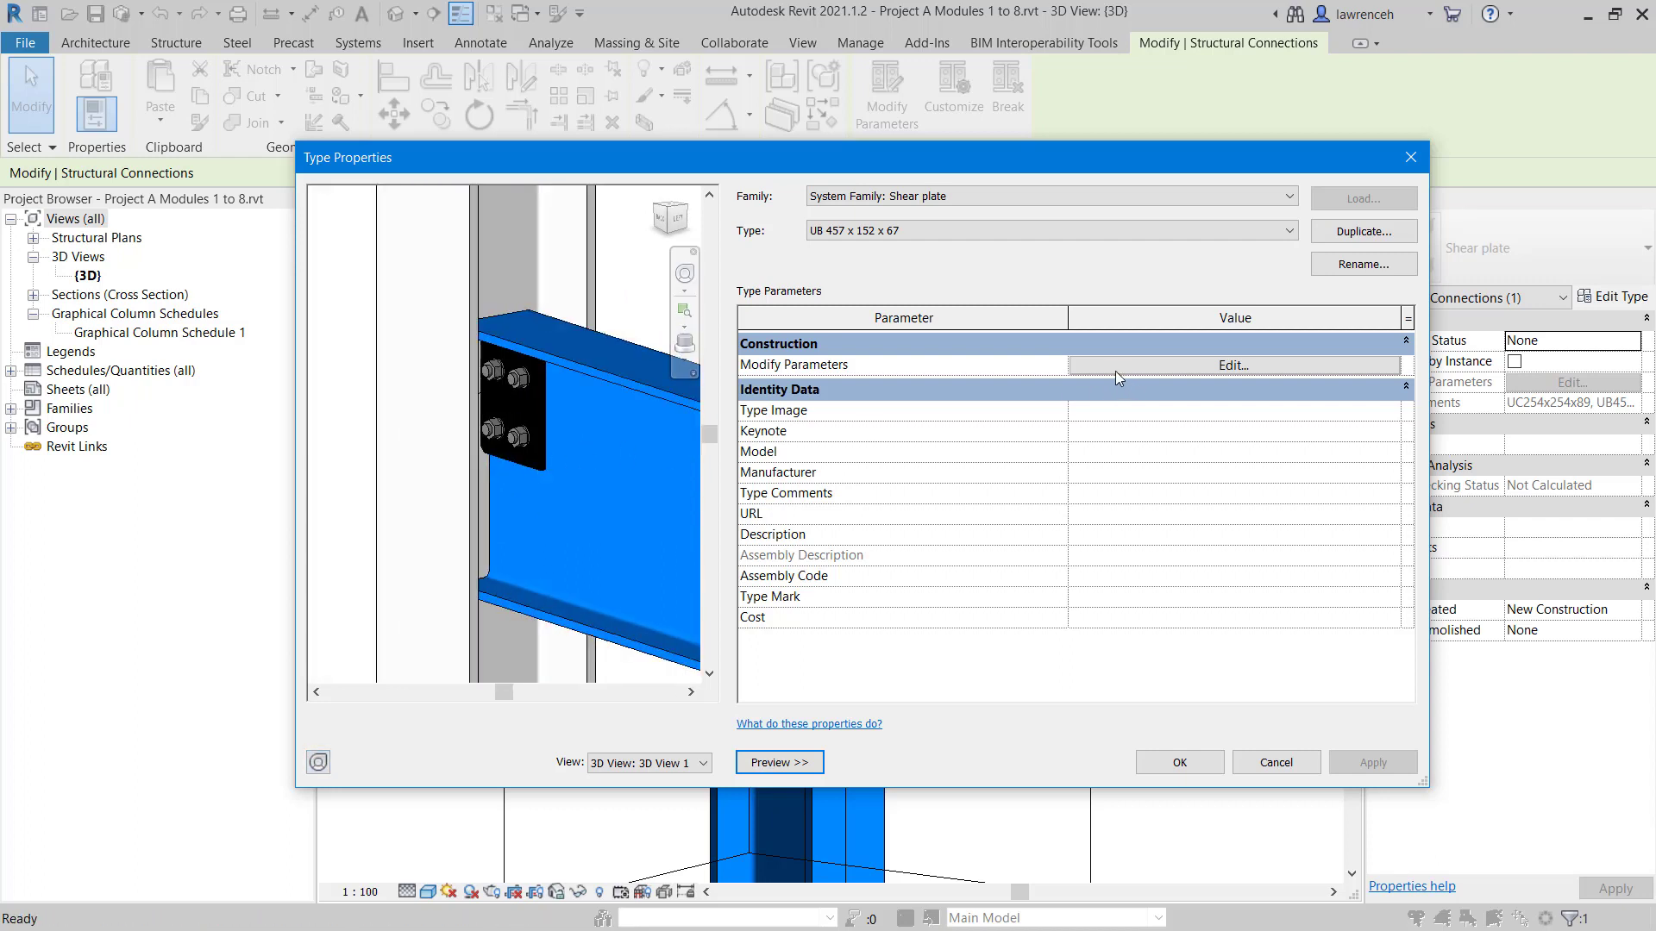
- Open the connection type's modify parameters and bring up the plate layout settings
{"action": "left_click", "coordinate": [1183, 368]}
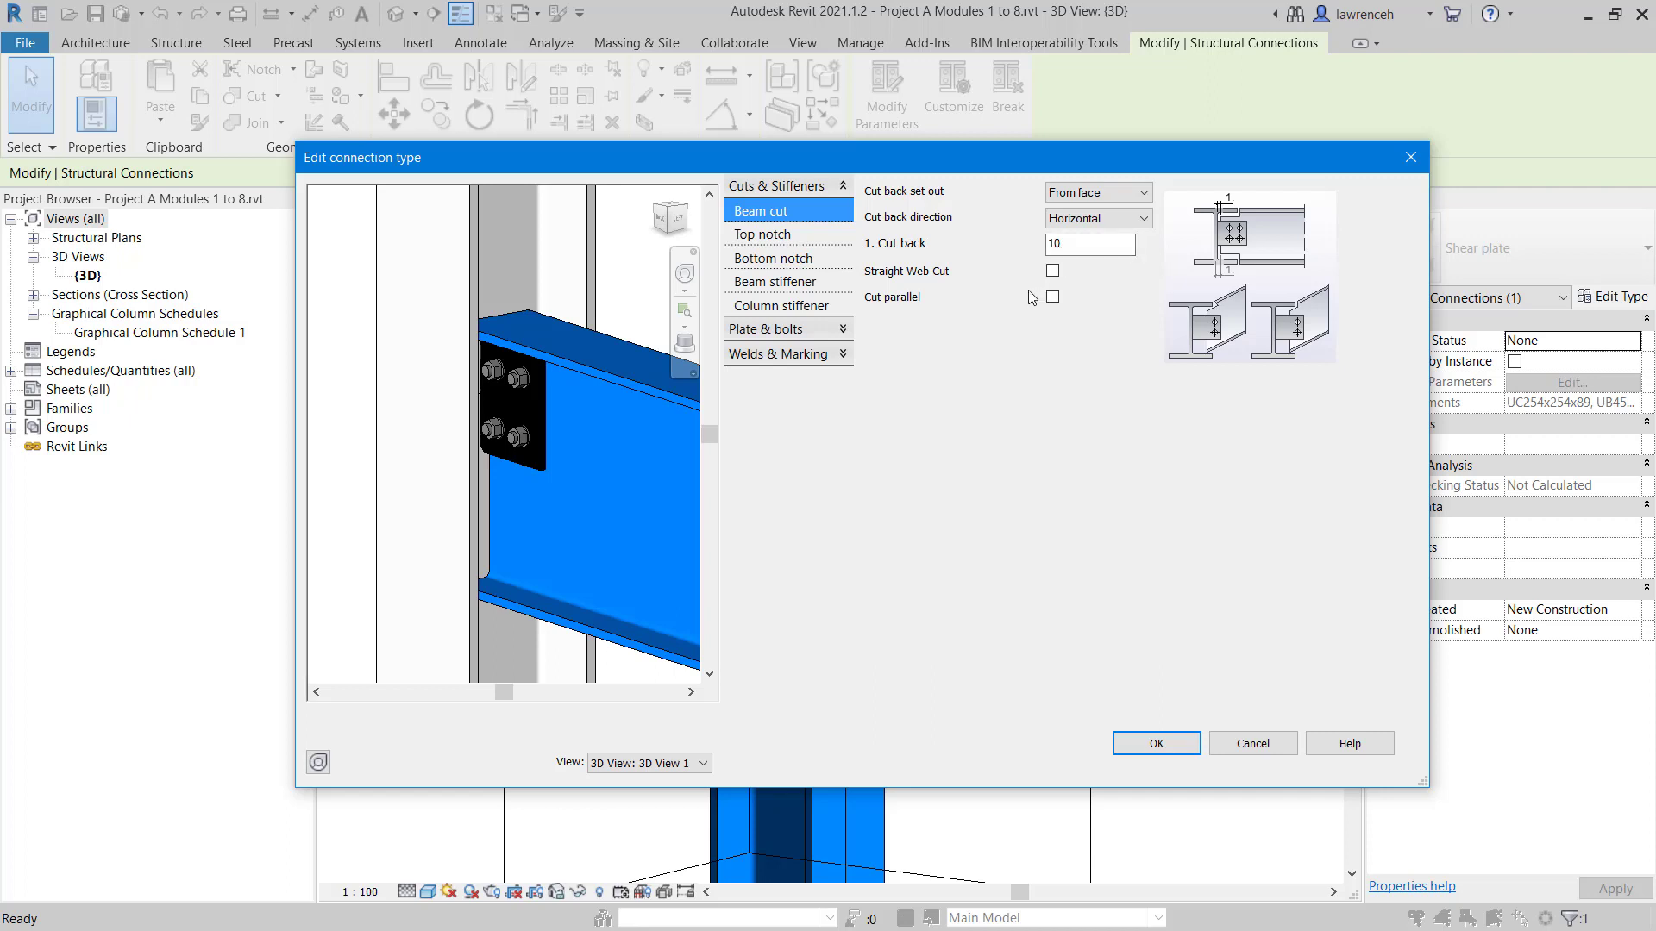
{"action": "left_click", "coordinate": [815, 333]}
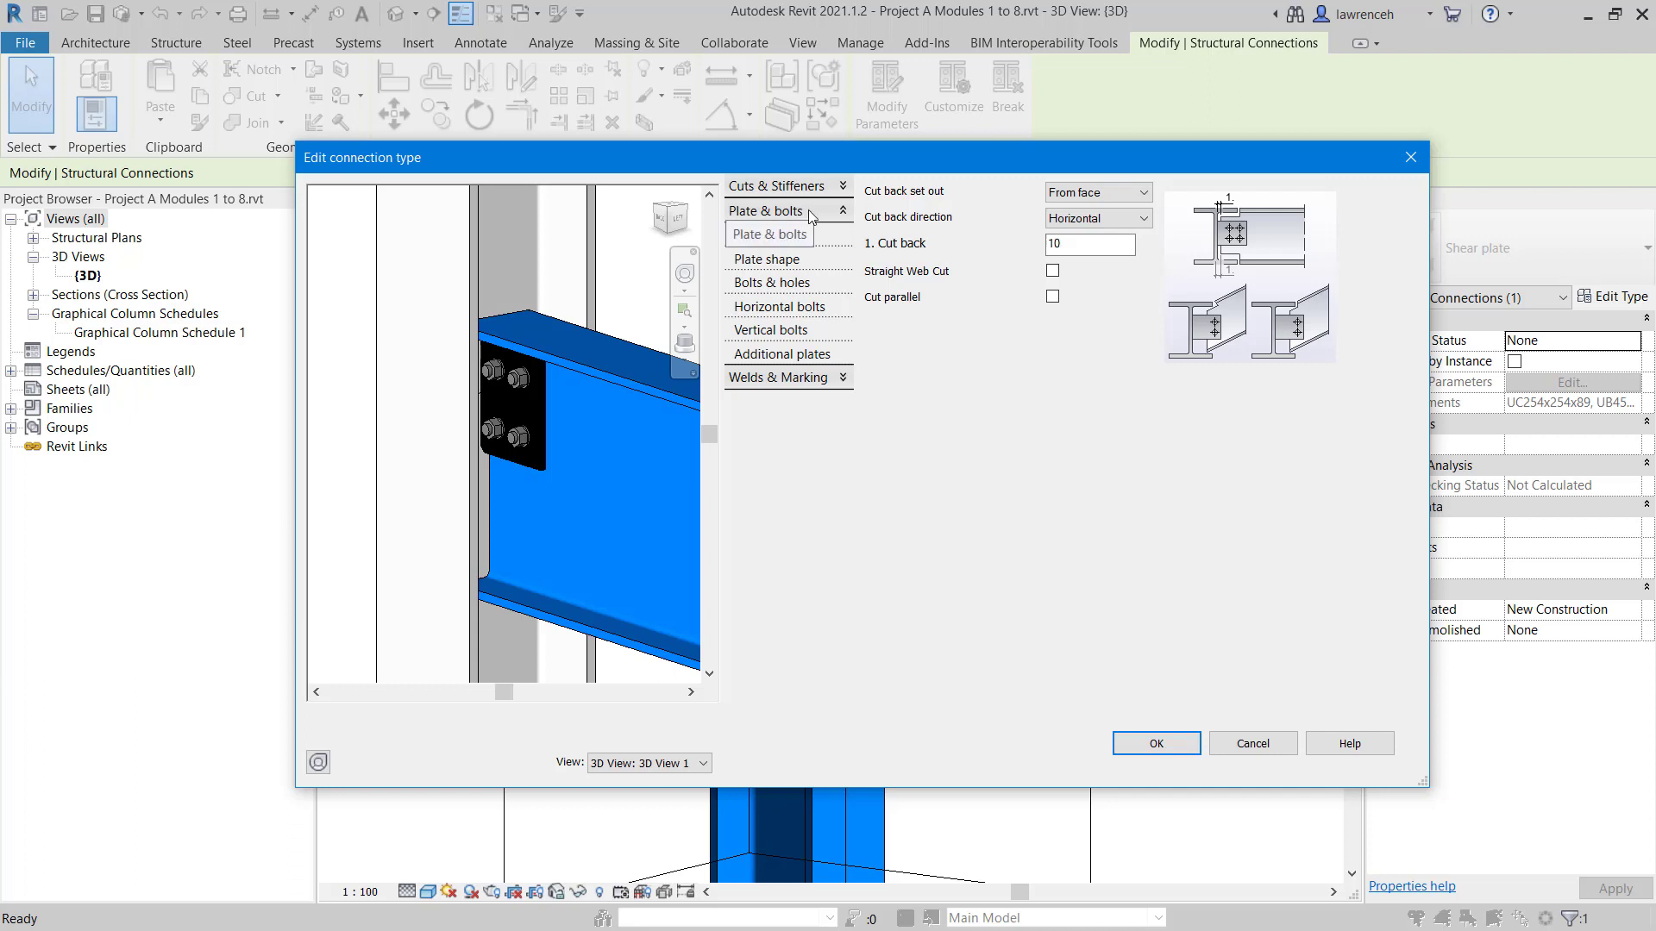
{"action": "left_click", "coordinate": [803, 238]}
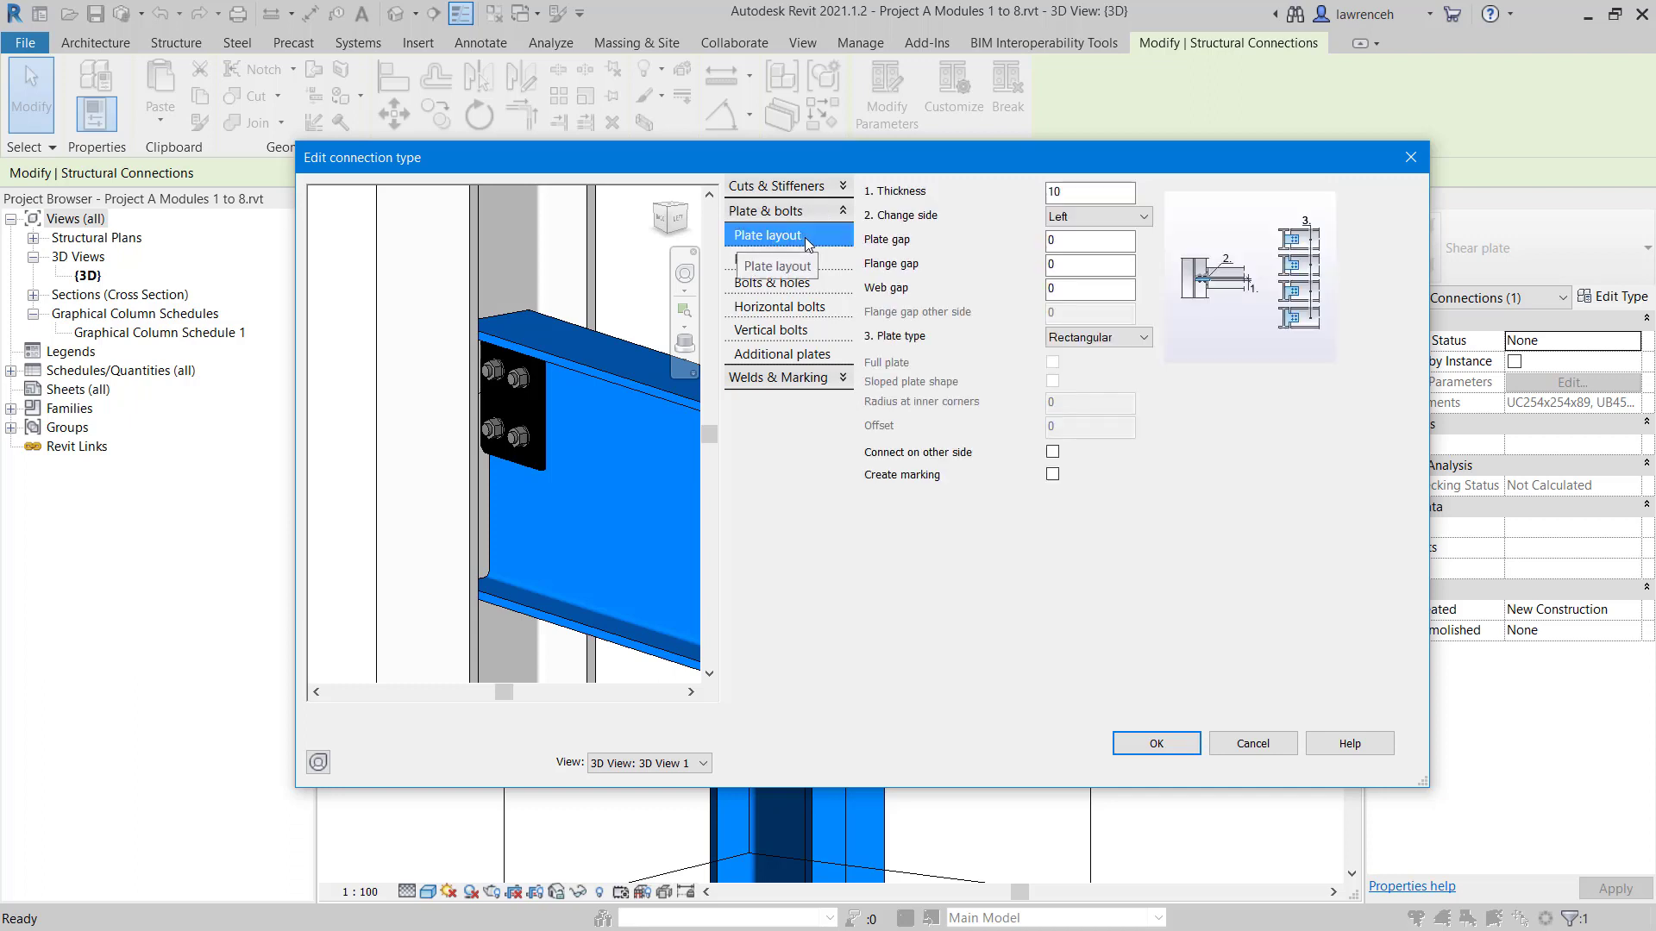
{"action": "left_click", "coordinate": [1069, 191]}
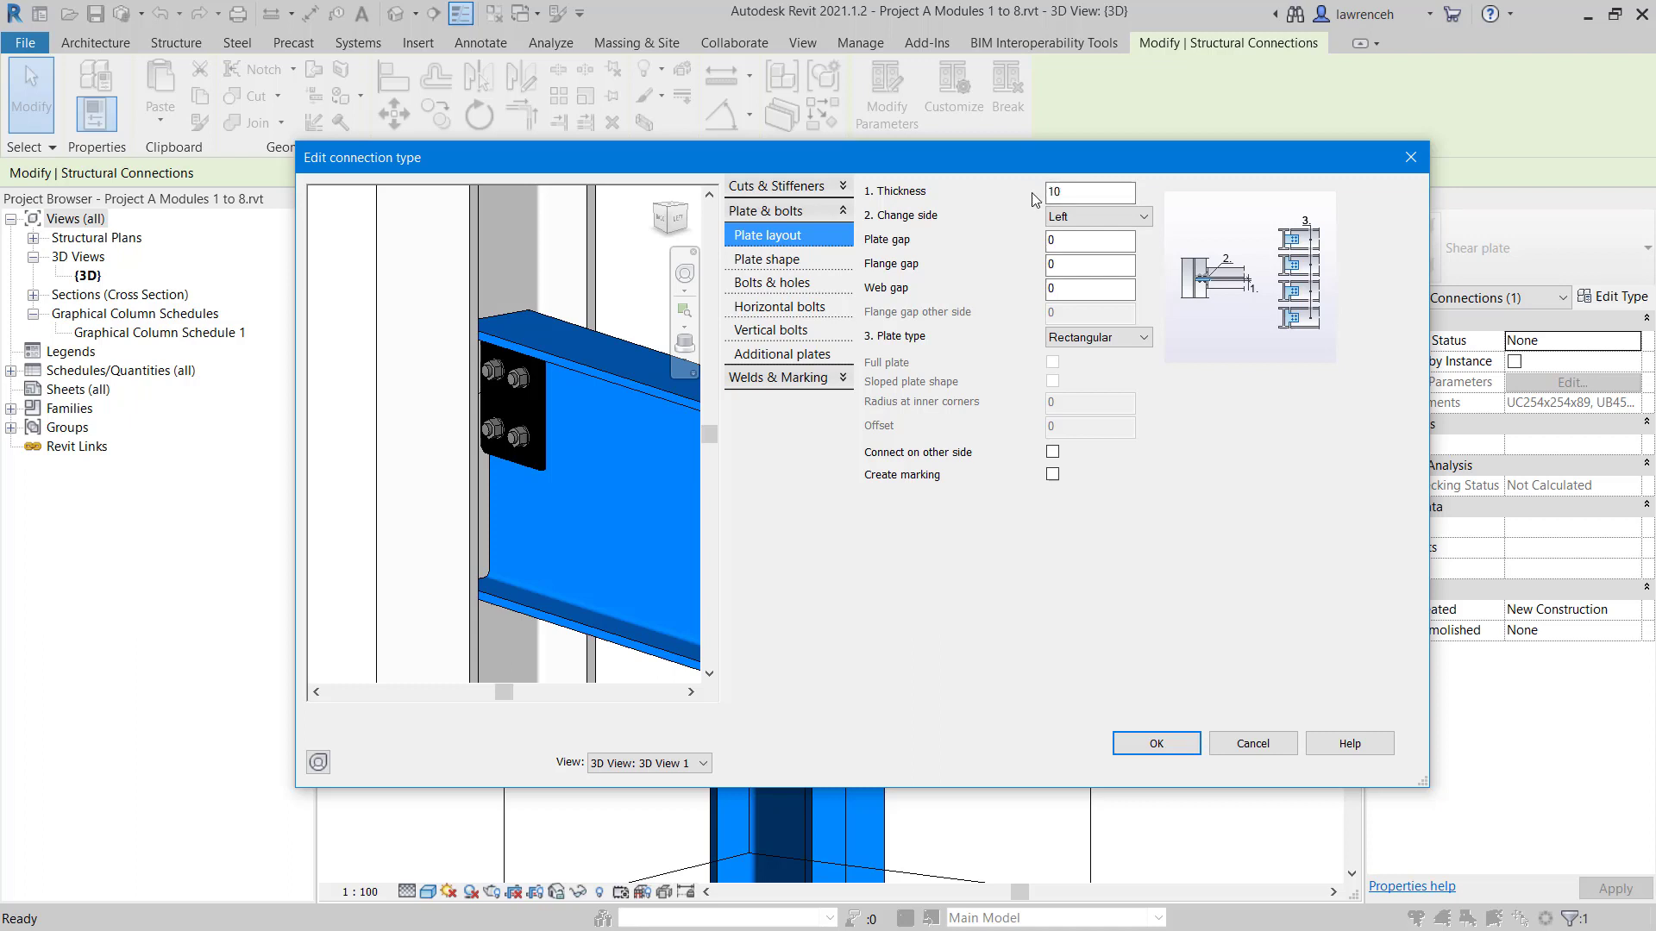
- Try placing the shear plate on the Right side of the beam web and restore it to Left
{"action": "left_click", "coordinate": [1102, 220]}
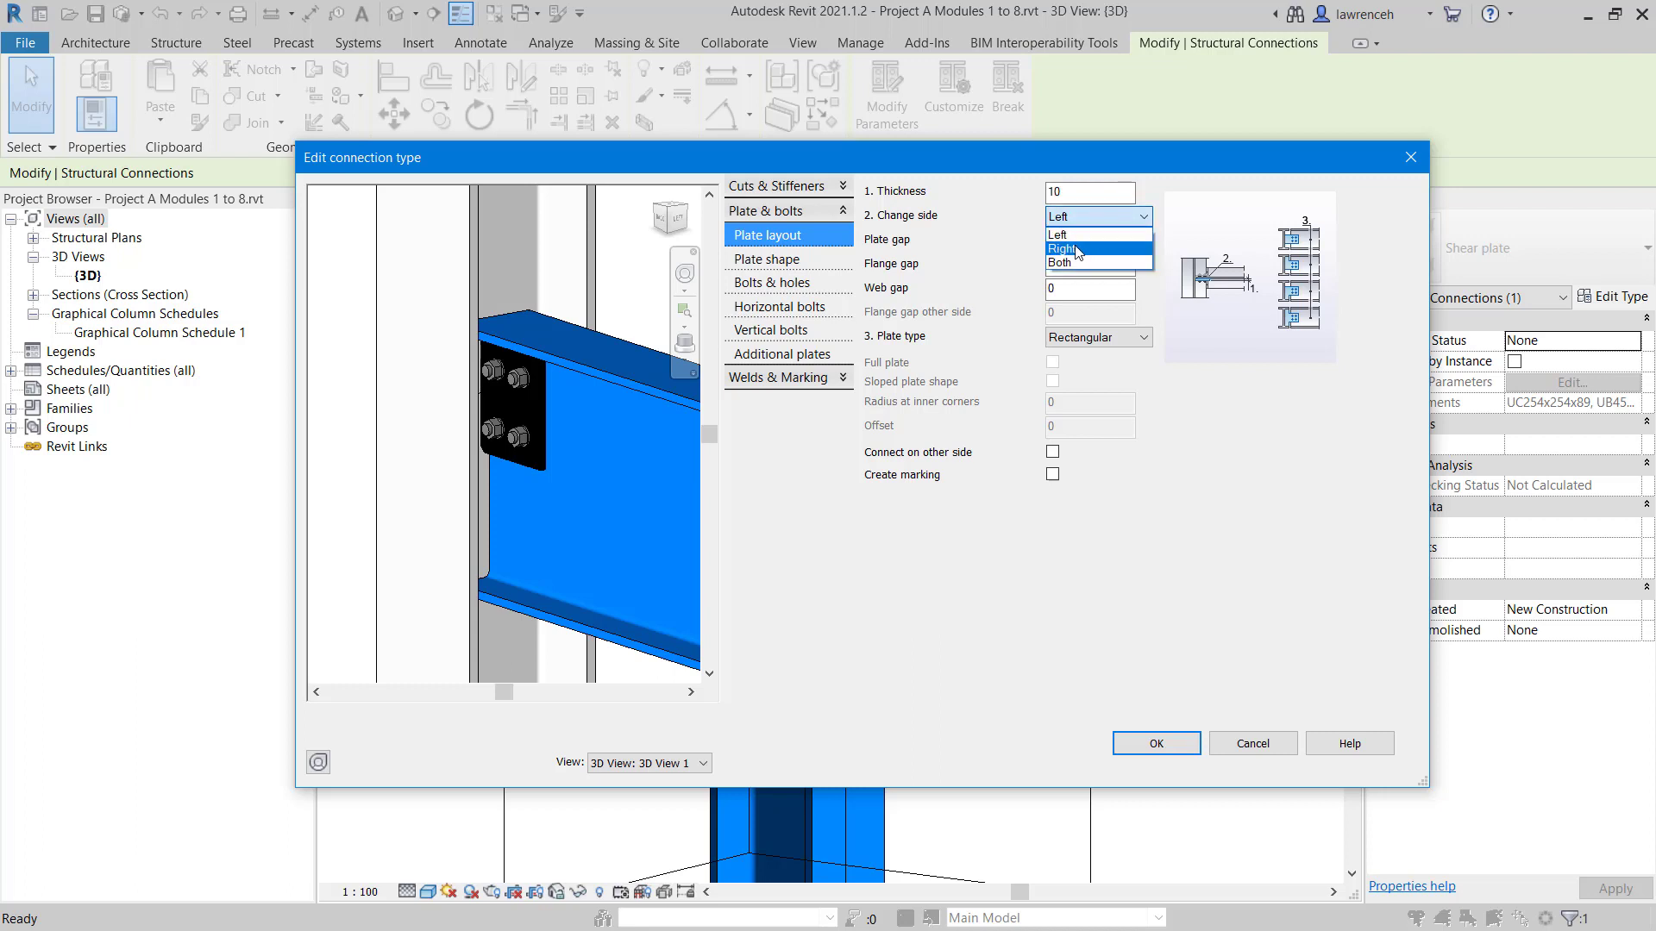
{"action": "left_click", "coordinate": [1078, 249]}
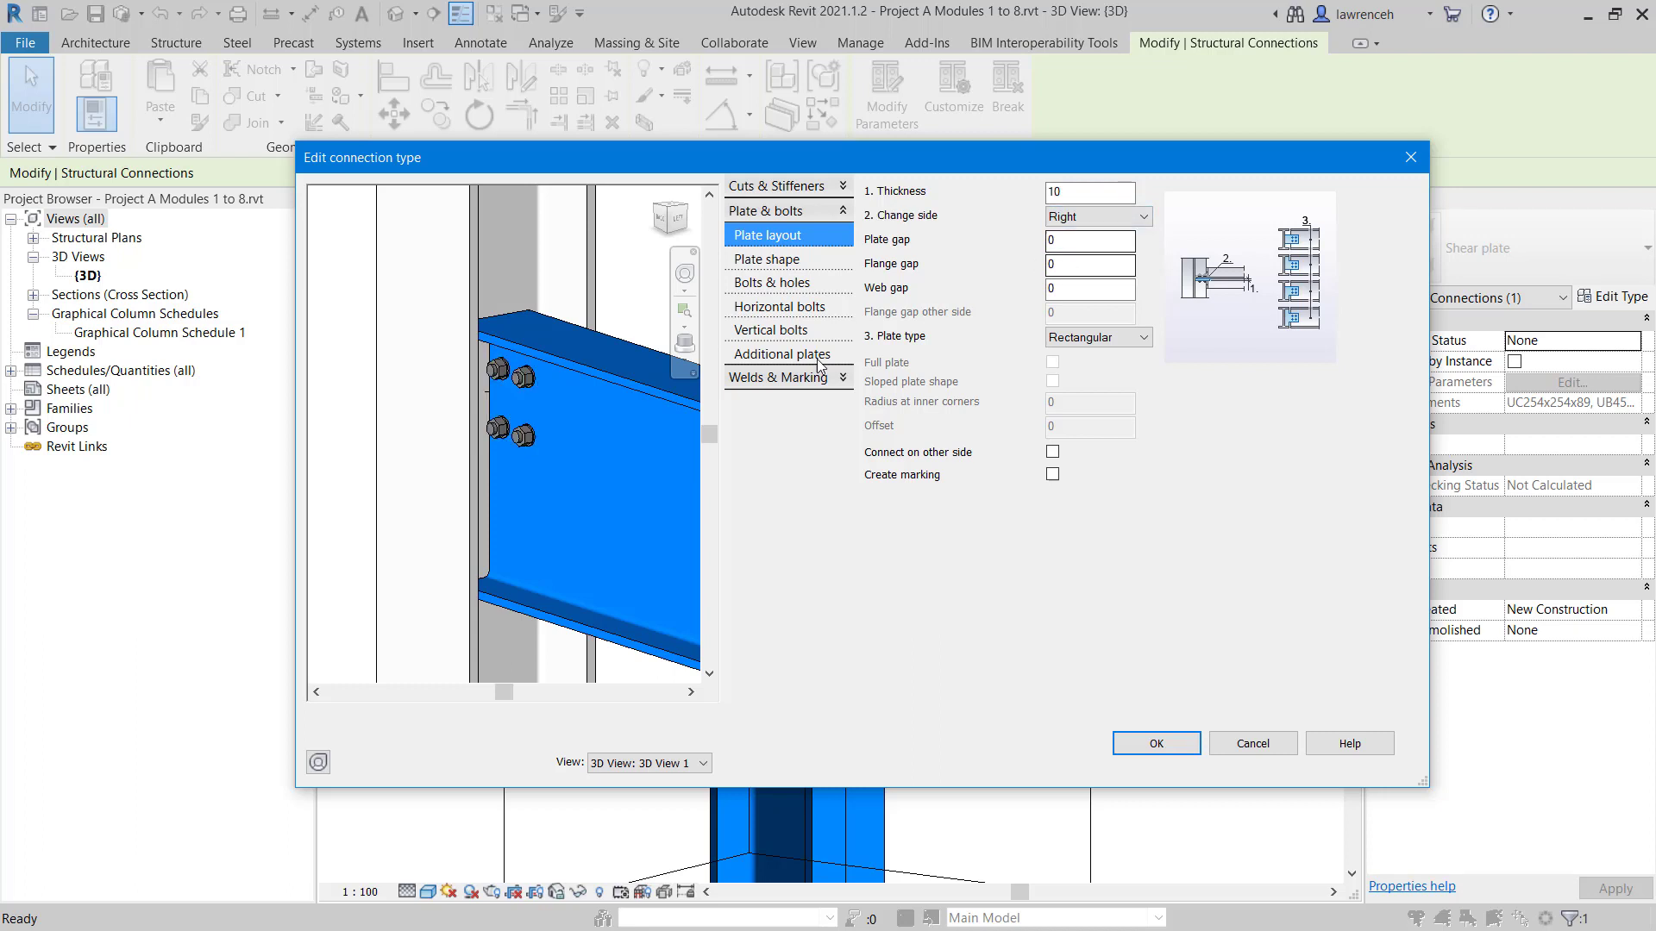
{"action": "left_click", "coordinate": [1142, 219]}
{"action": "left_click", "coordinate": [1069, 235]}
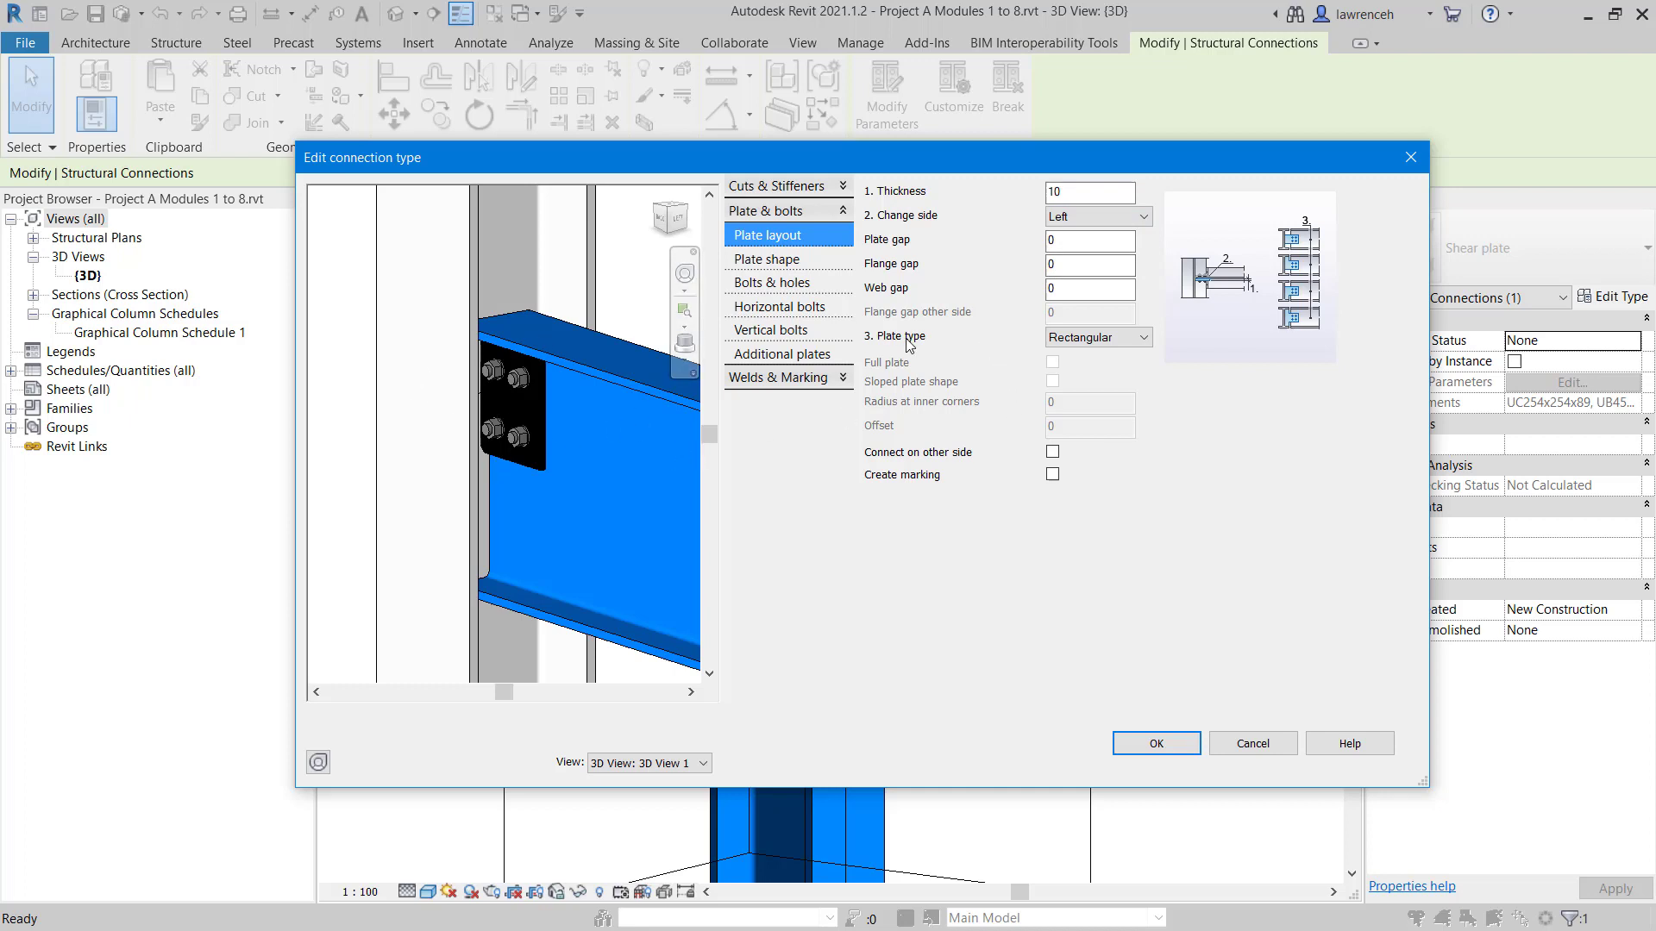
- Try the Flange top and Flange bottom plate types and restore the Rectangular type
{"action": "left_click", "coordinate": [1114, 337]}
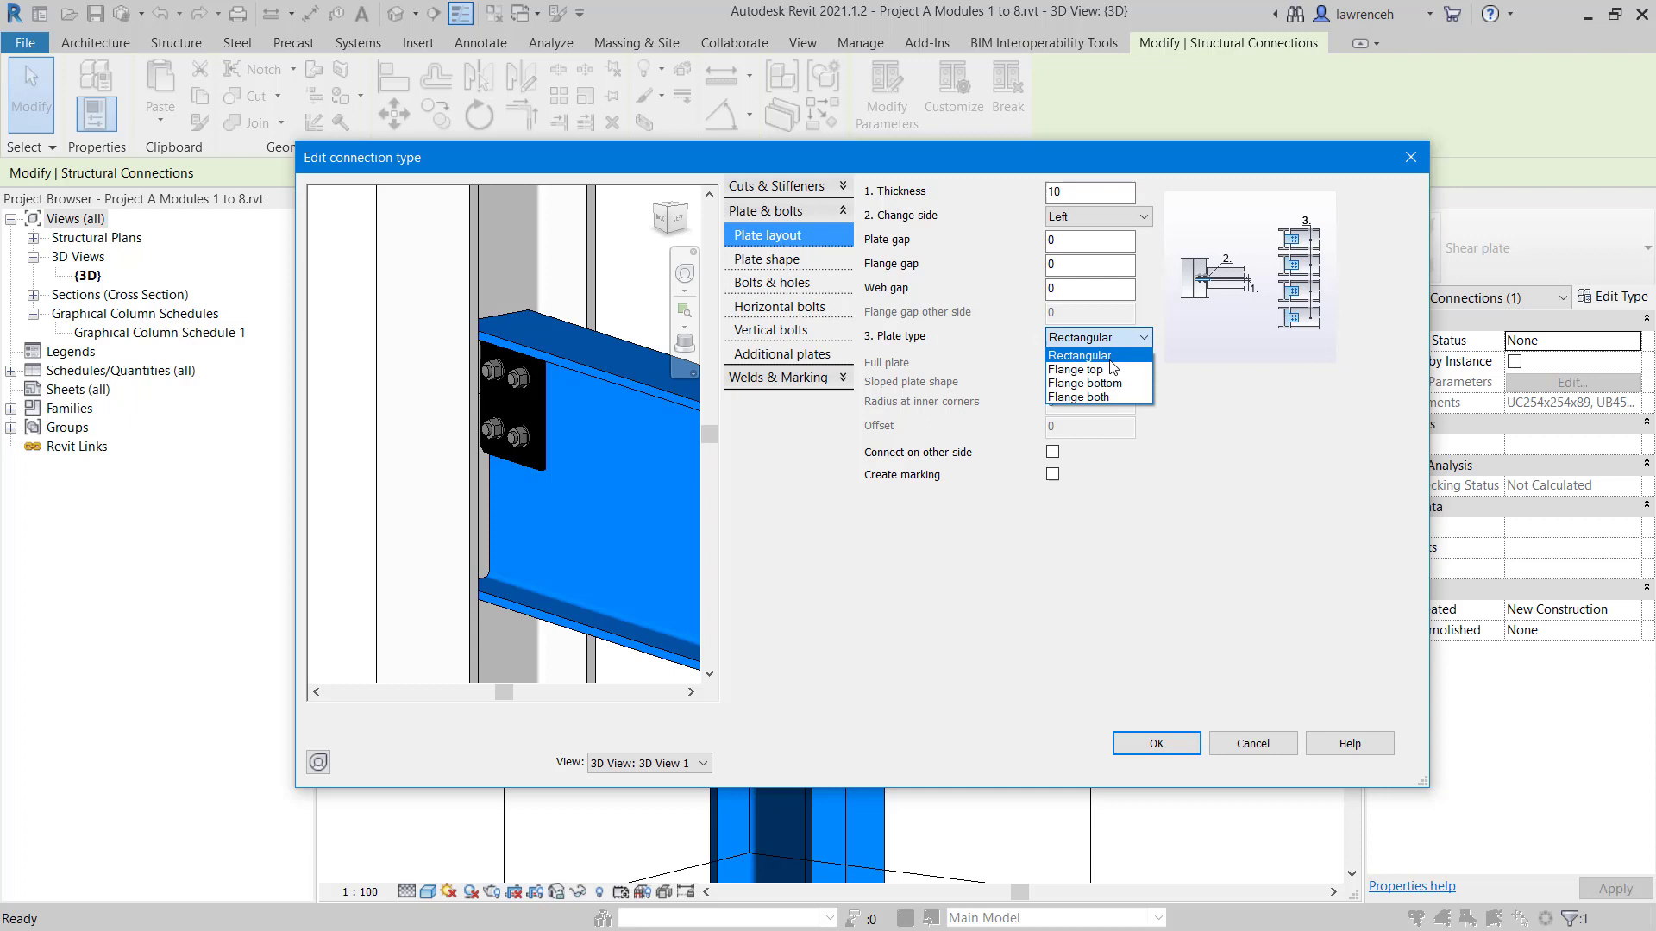
{"action": "left_click", "coordinate": [1114, 368]}
{"action": "left_click", "coordinate": [1110, 338]}
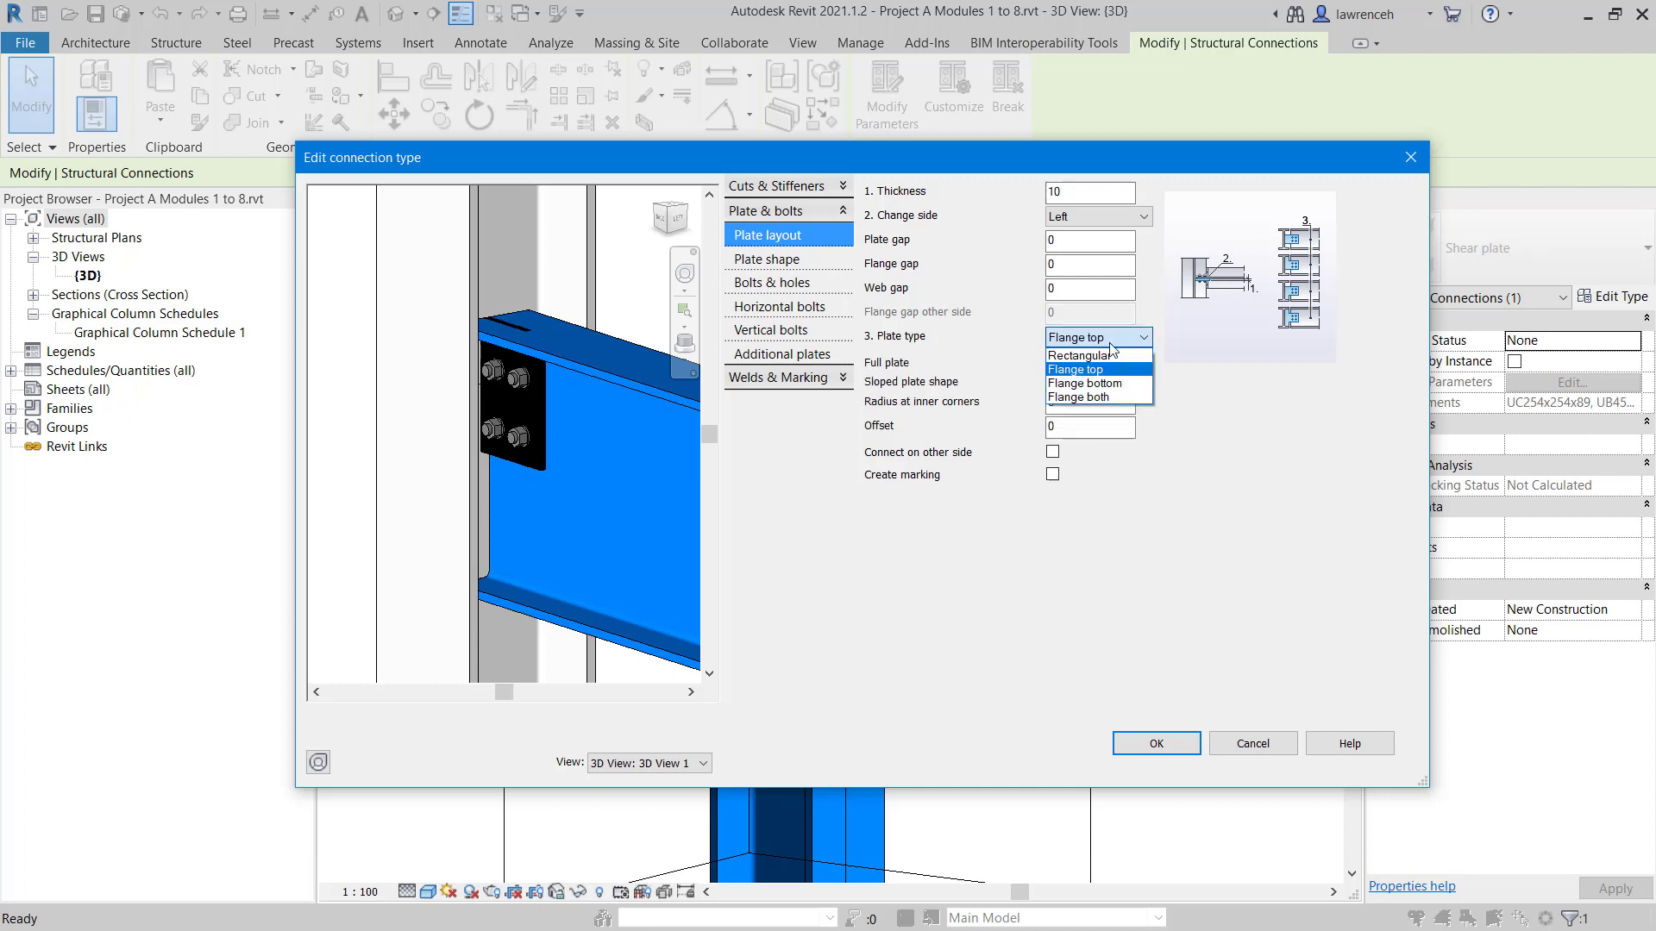
{"action": "left_click", "coordinate": [1113, 384]}
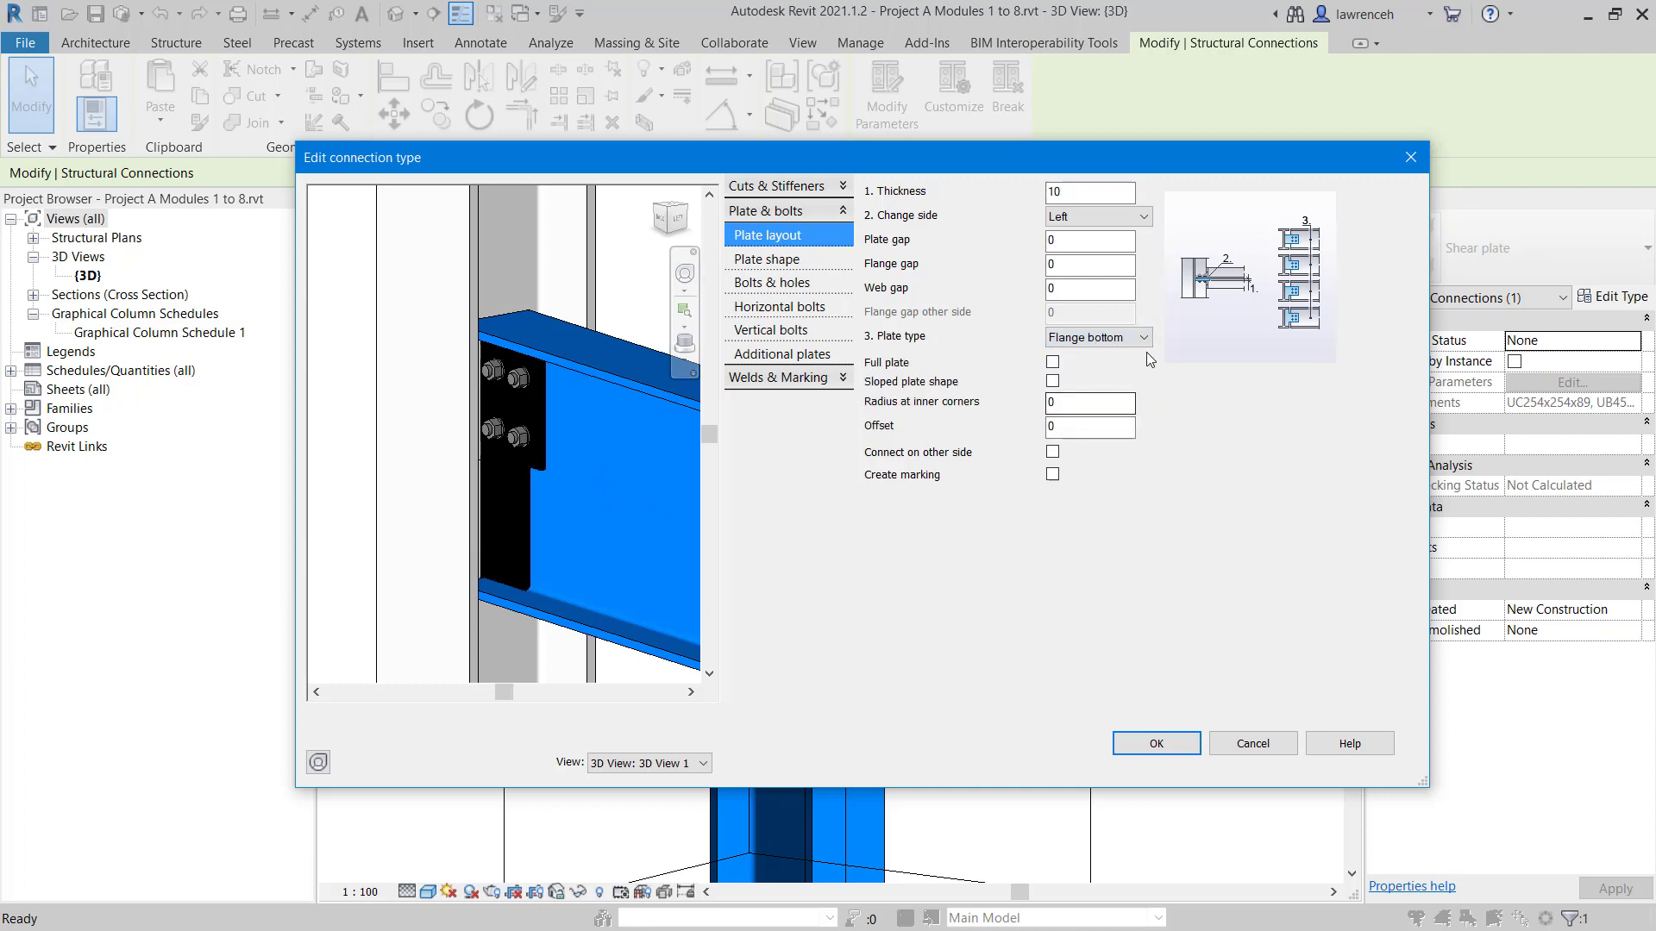
{"action": "left_click", "coordinate": [1126, 343]}
{"action": "left_click", "coordinate": [1116, 353]}
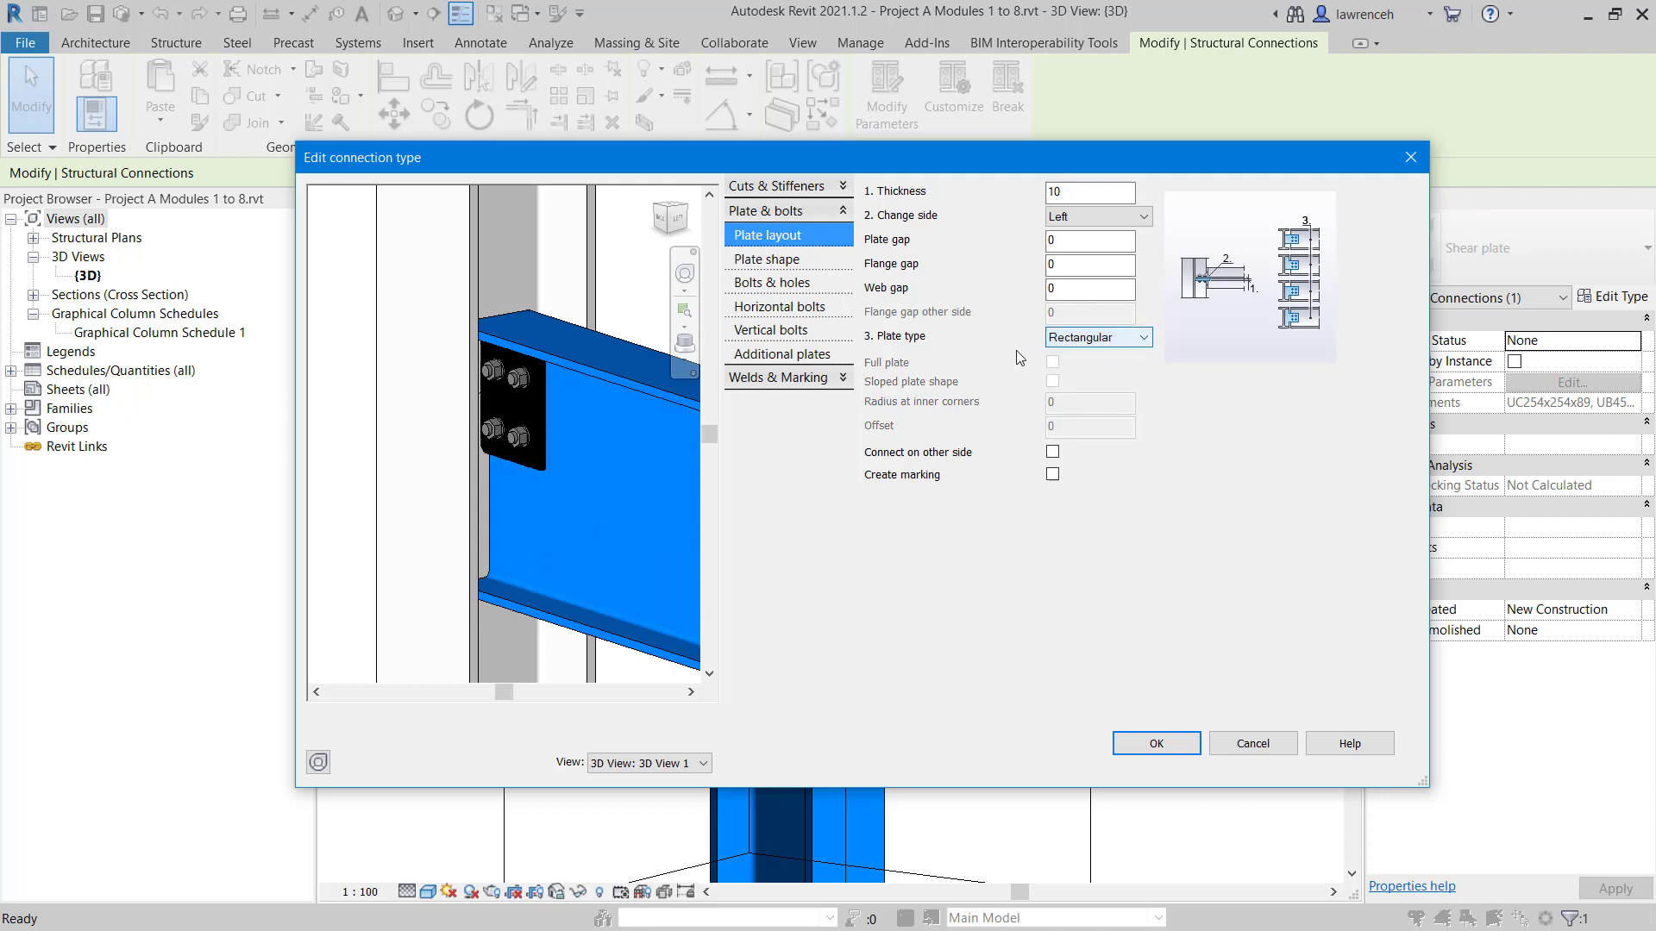
- Enable Create marking for the shear plate and set its corner finish to Default
{"action": "left_click", "coordinate": [1052, 475]}
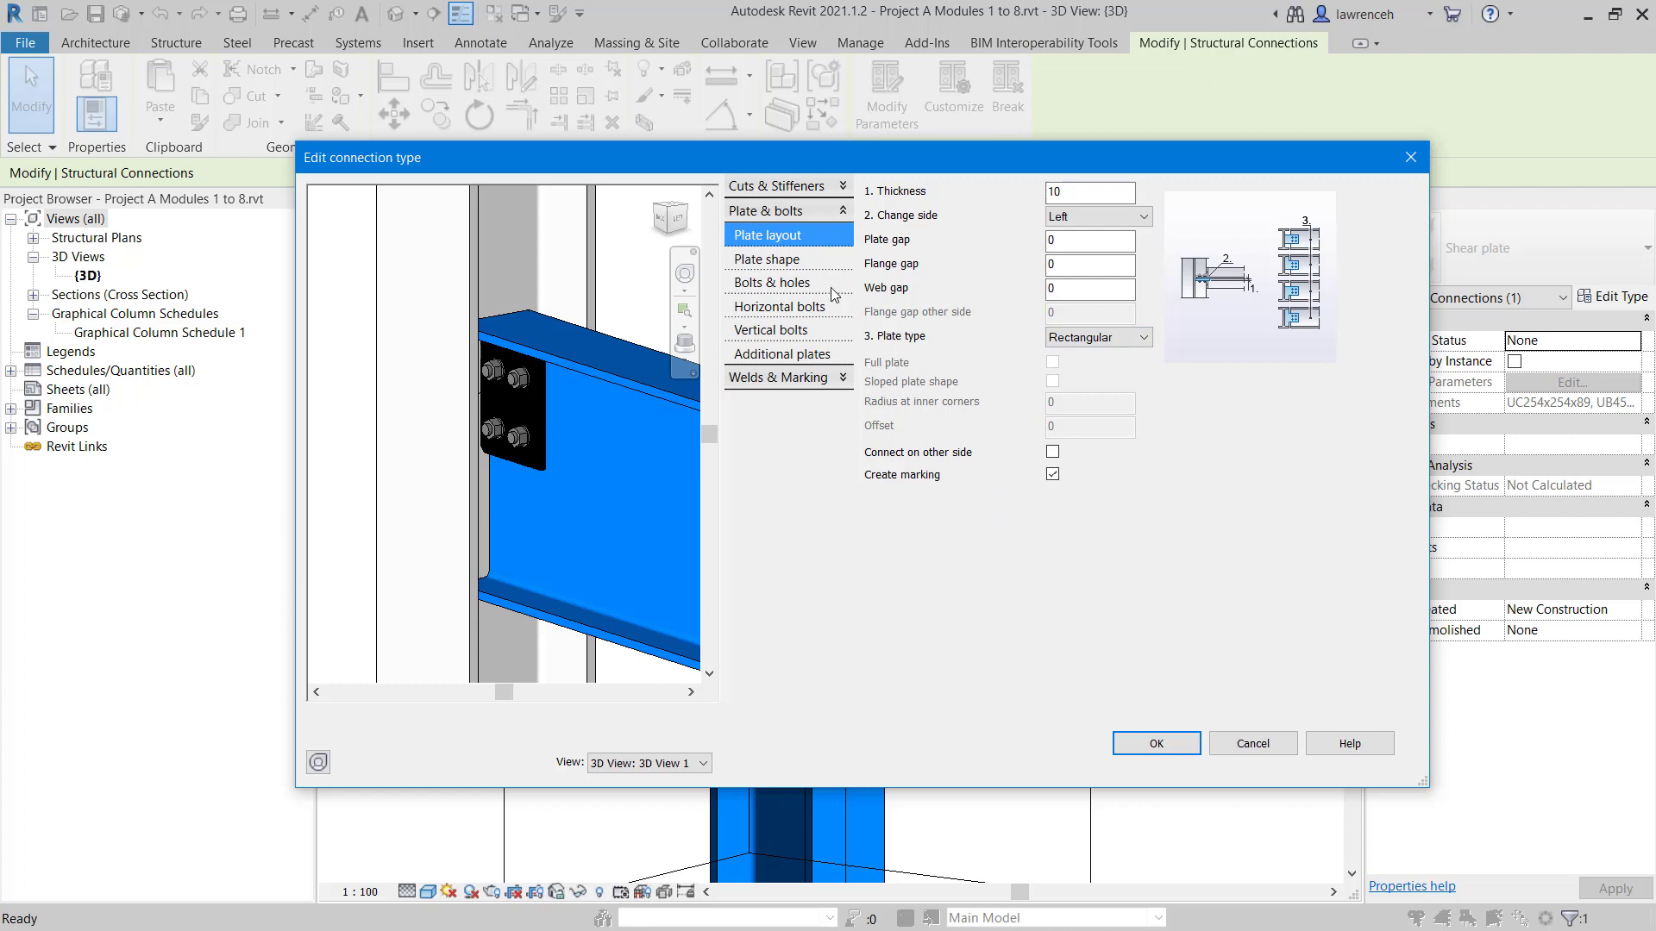
{"action": "left_click", "coordinate": [799, 258]}
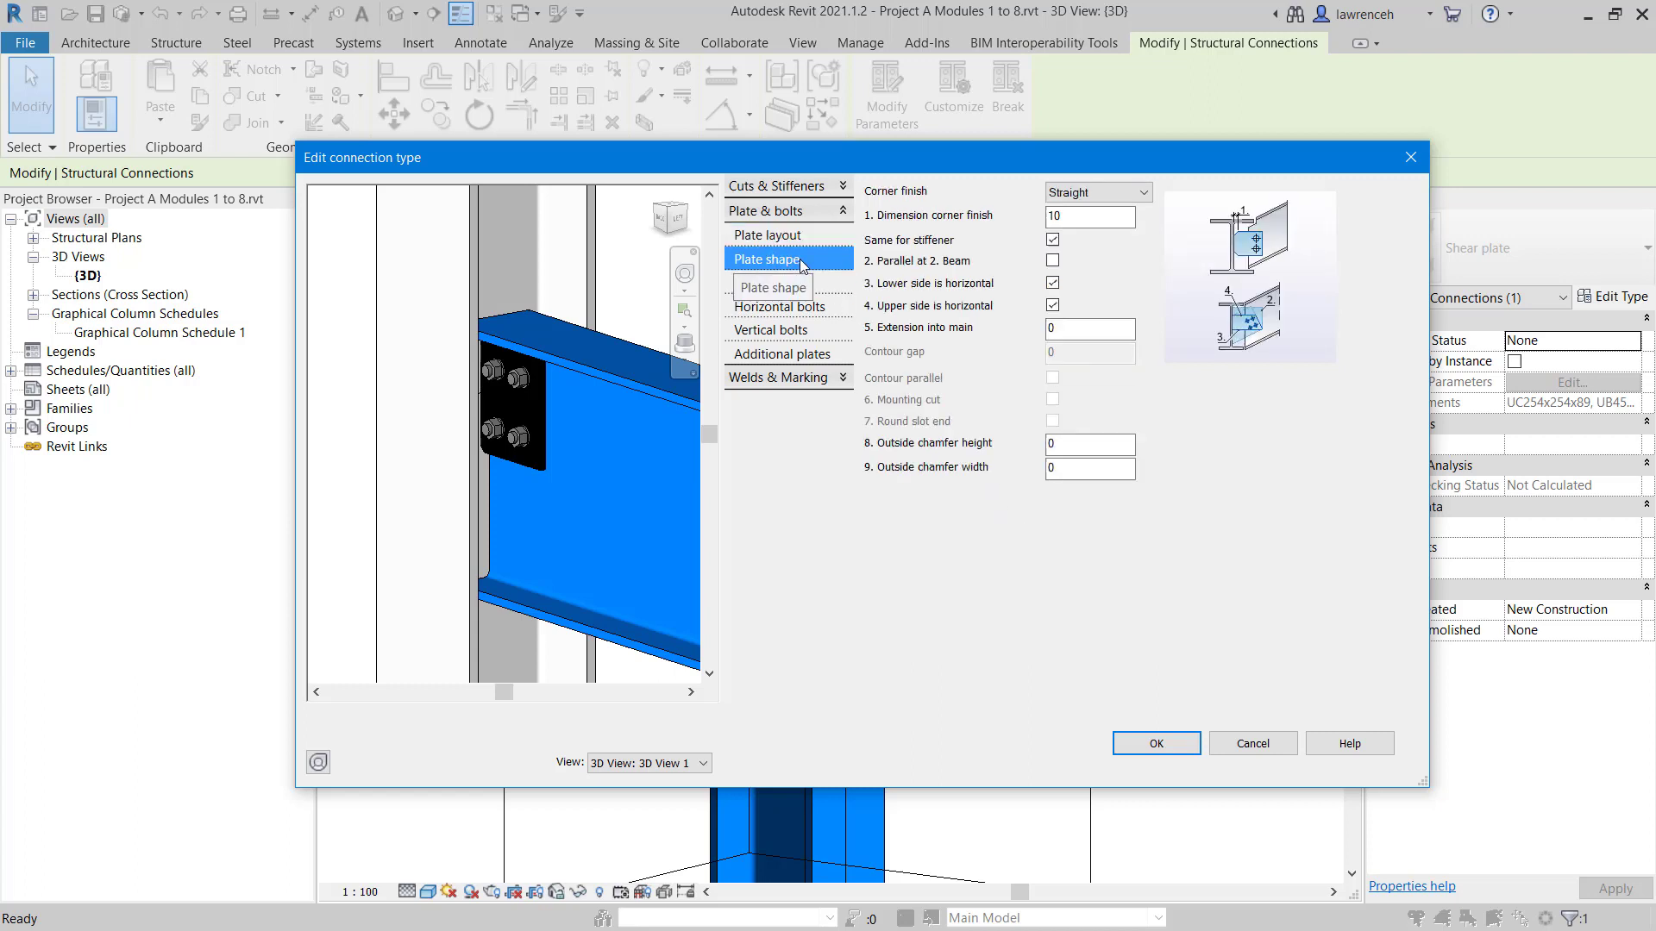
{"action": "left_click", "coordinate": [1052, 284]}
{"action": "scroll", "coordinate": [508, 478], "scroll_direction": "up", "scroll_amount": 6}
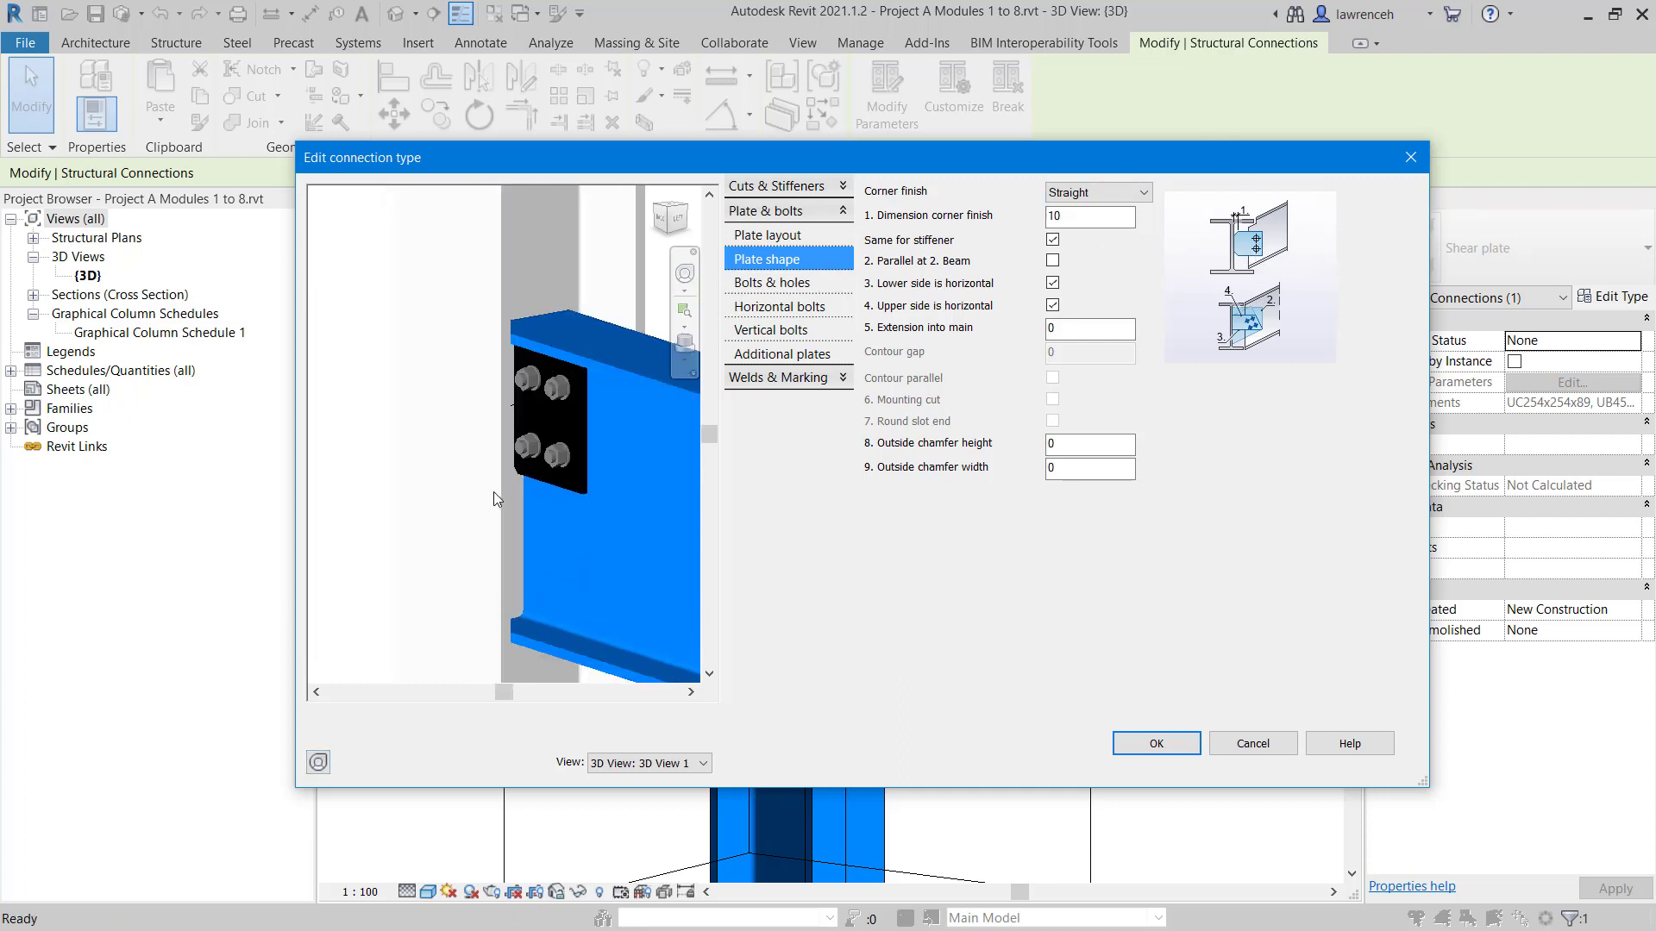
{"action": "scroll", "coordinate": [517, 412], "scroll_direction": "up", "scroll_amount": 2}
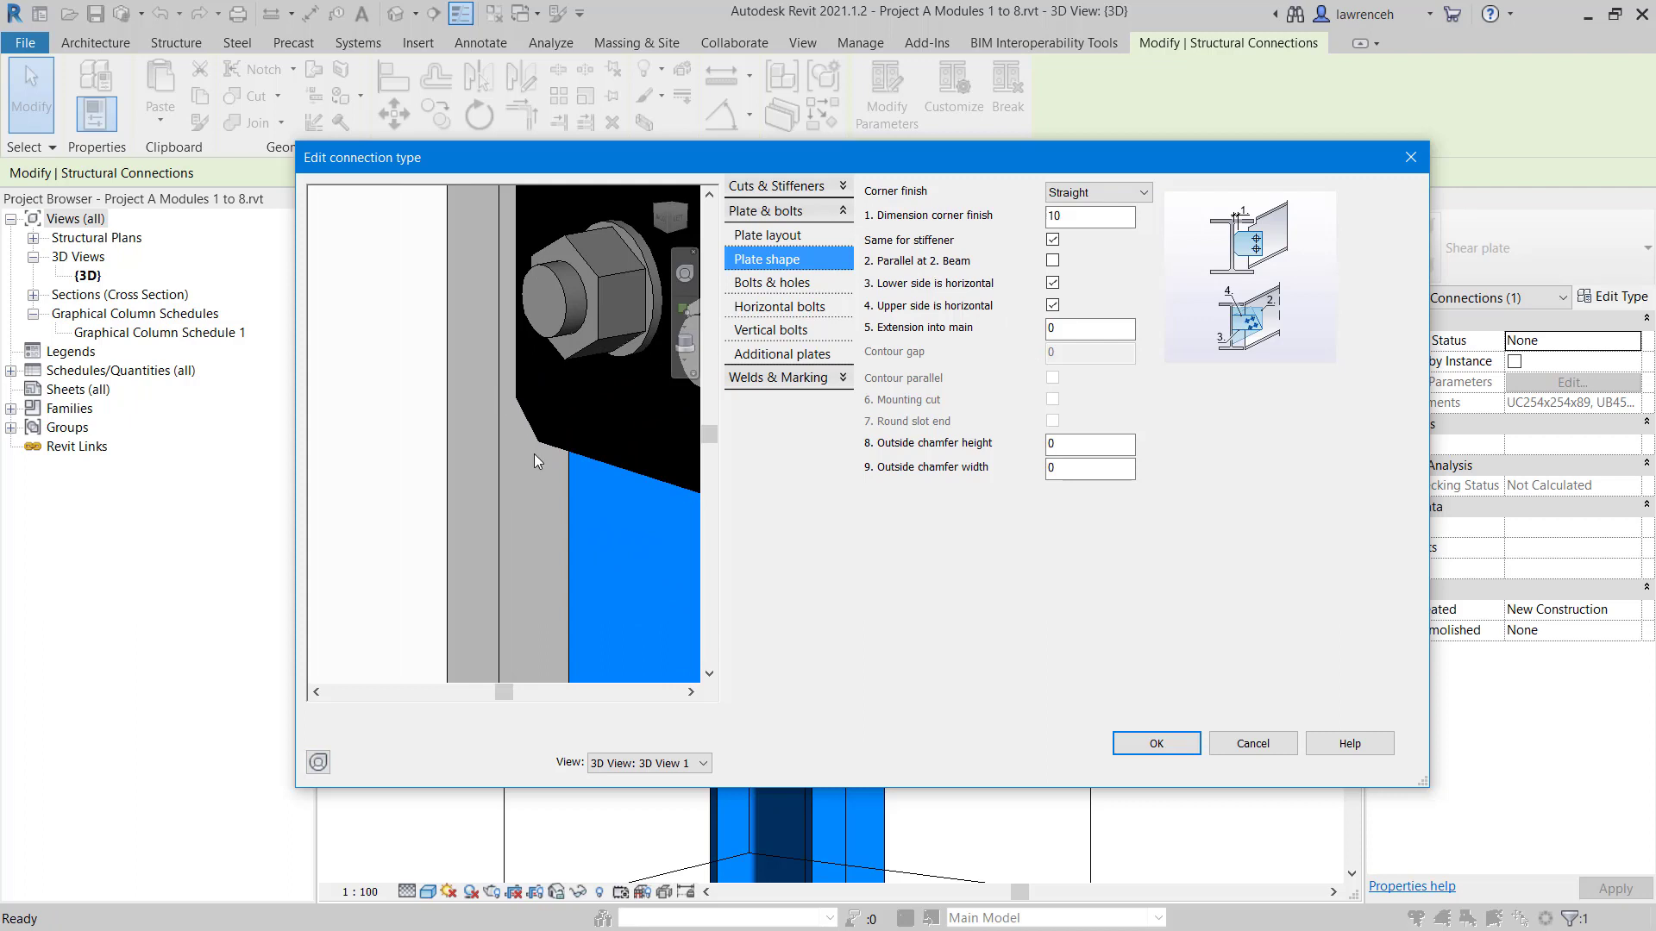
{"action": "scroll", "coordinate": [543, 458], "scroll_direction": "down", "scroll_amount": 2}
{"action": "scroll", "coordinate": [569, 496], "scroll_direction": "down", "scroll_amount": 3}
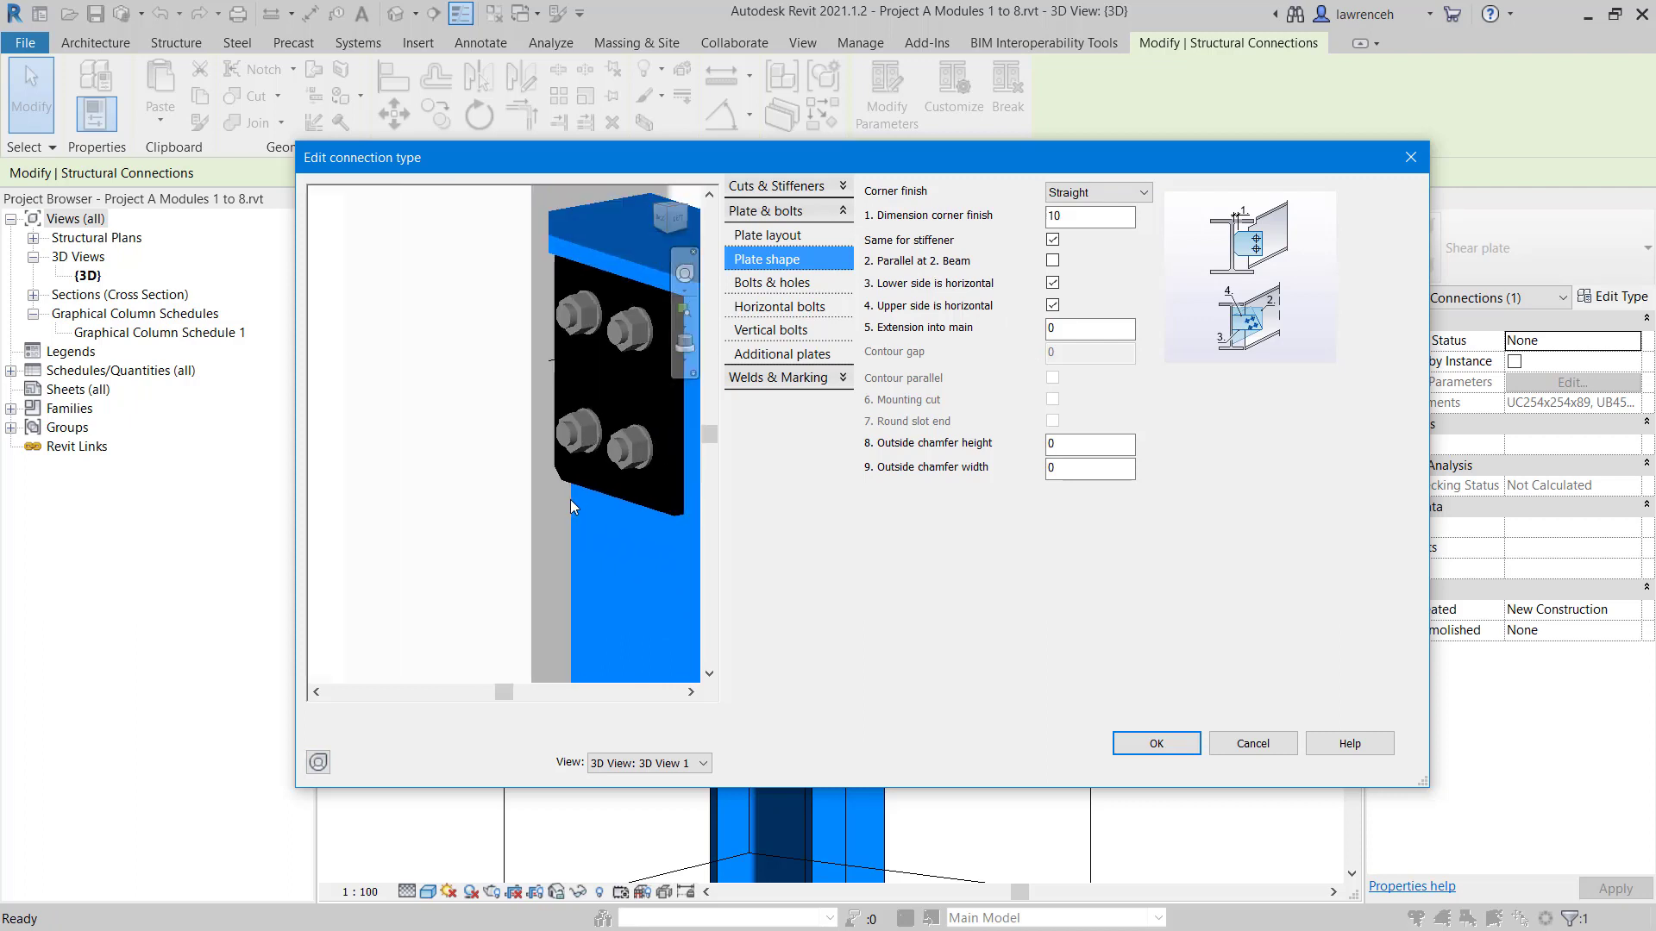
{"action": "scroll", "coordinate": [571, 499], "scroll_direction": "down", "scroll_amount": 1}
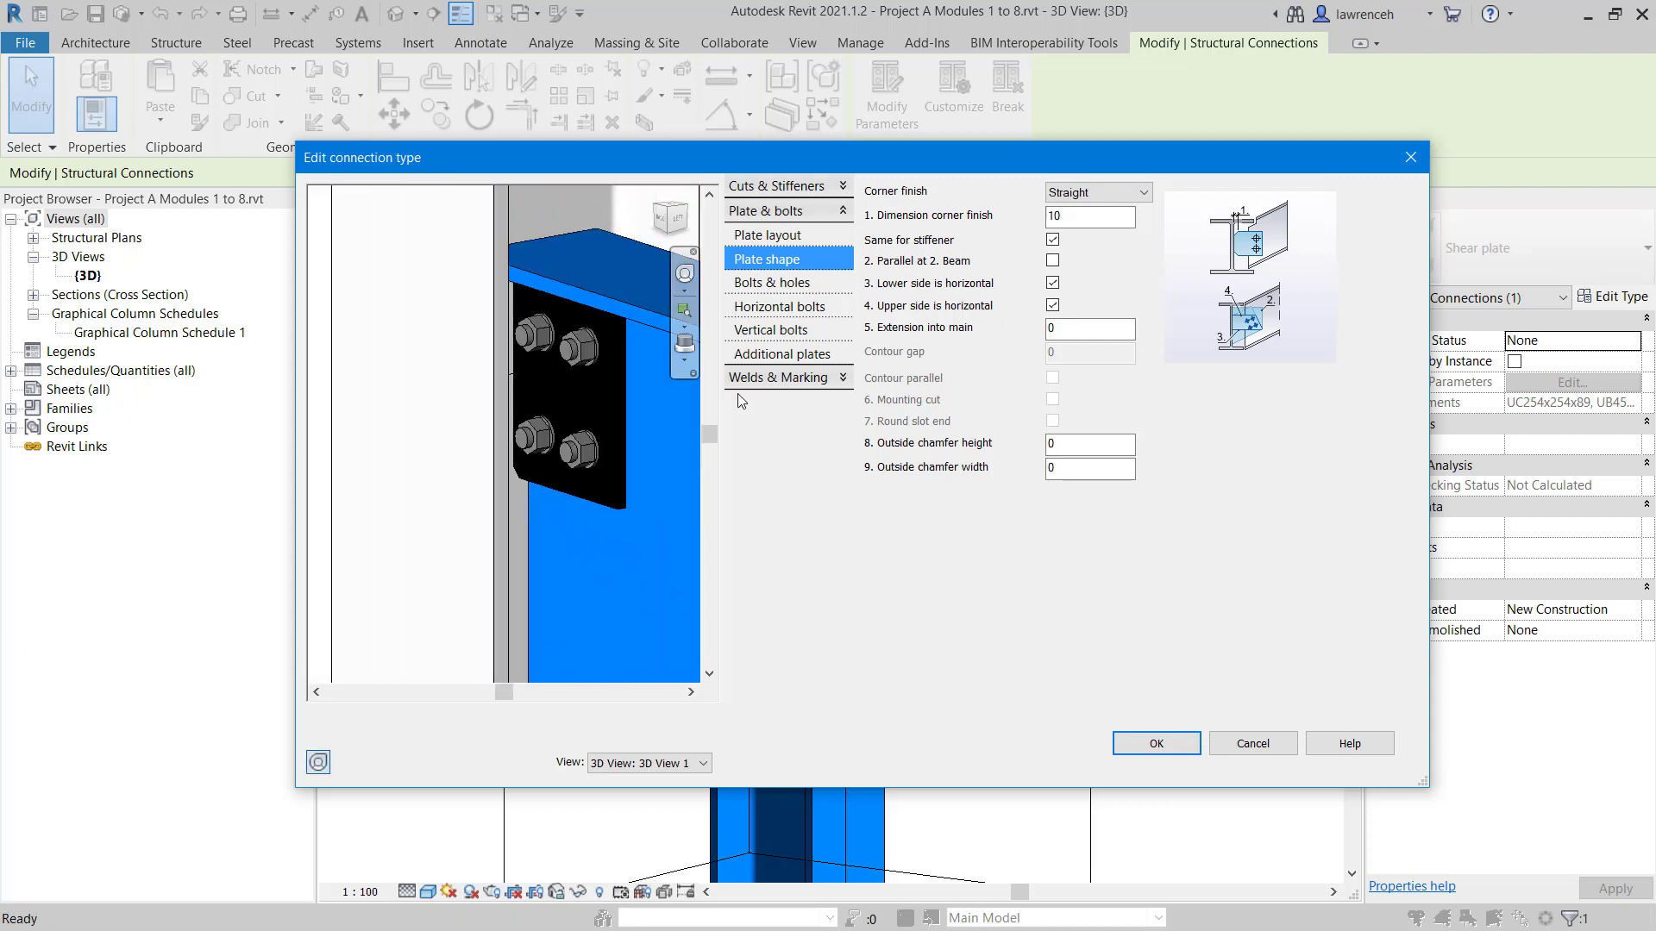
{"action": "left_click", "coordinate": [1089, 200]}
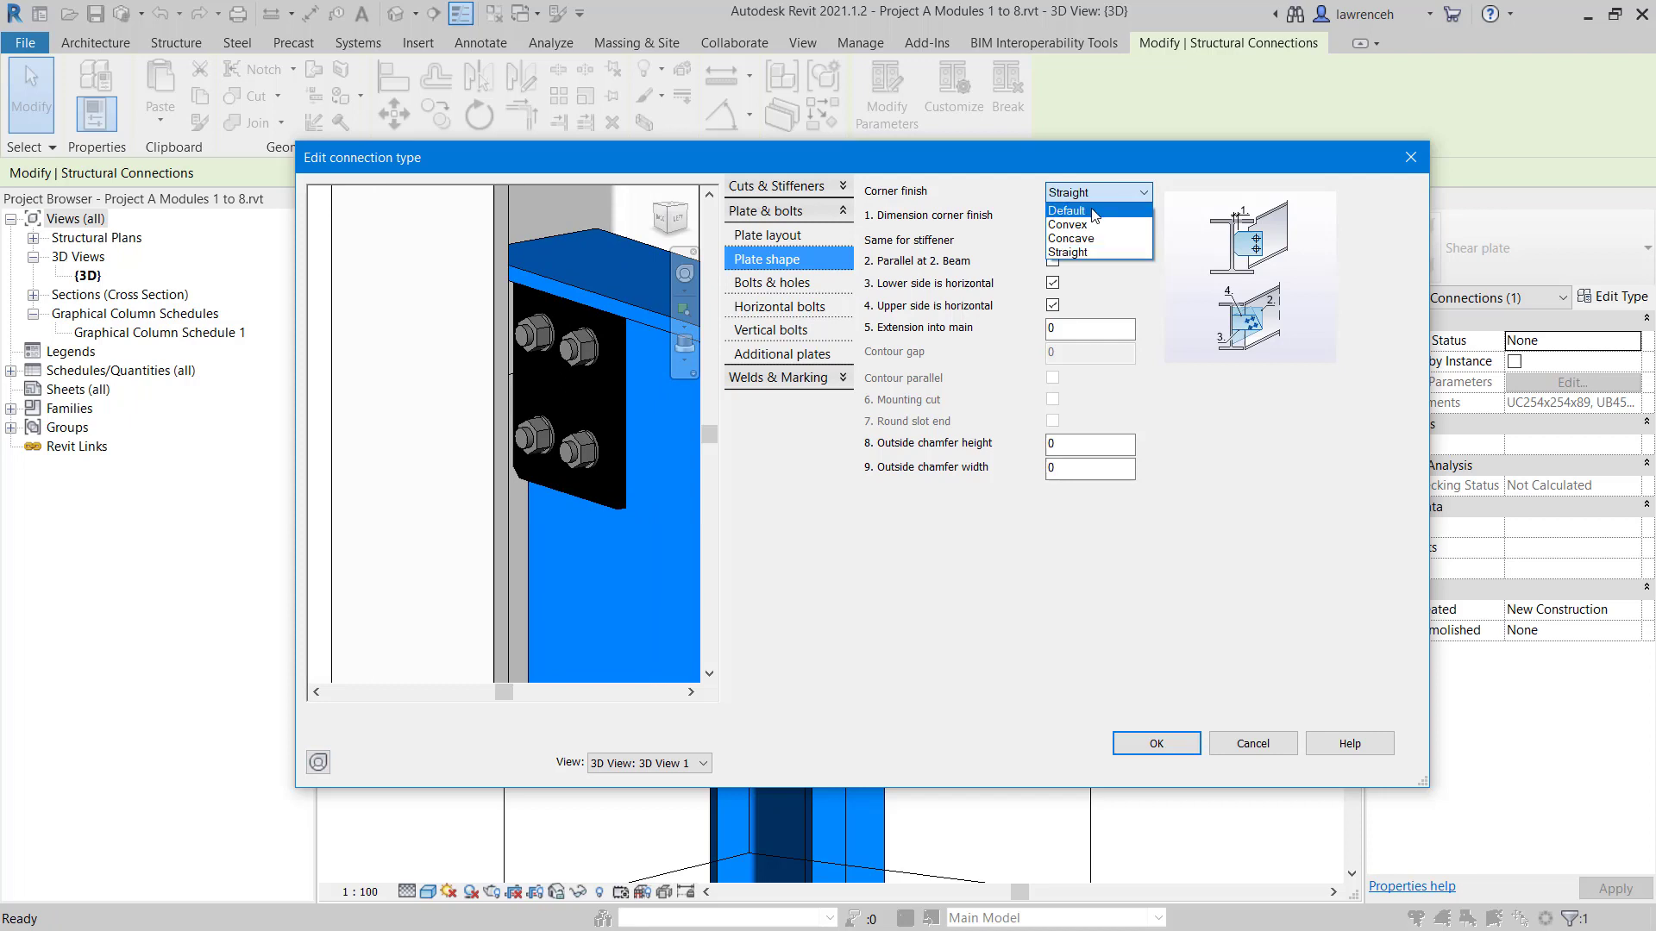
{"action": "left_click", "coordinate": [1073, 210]}
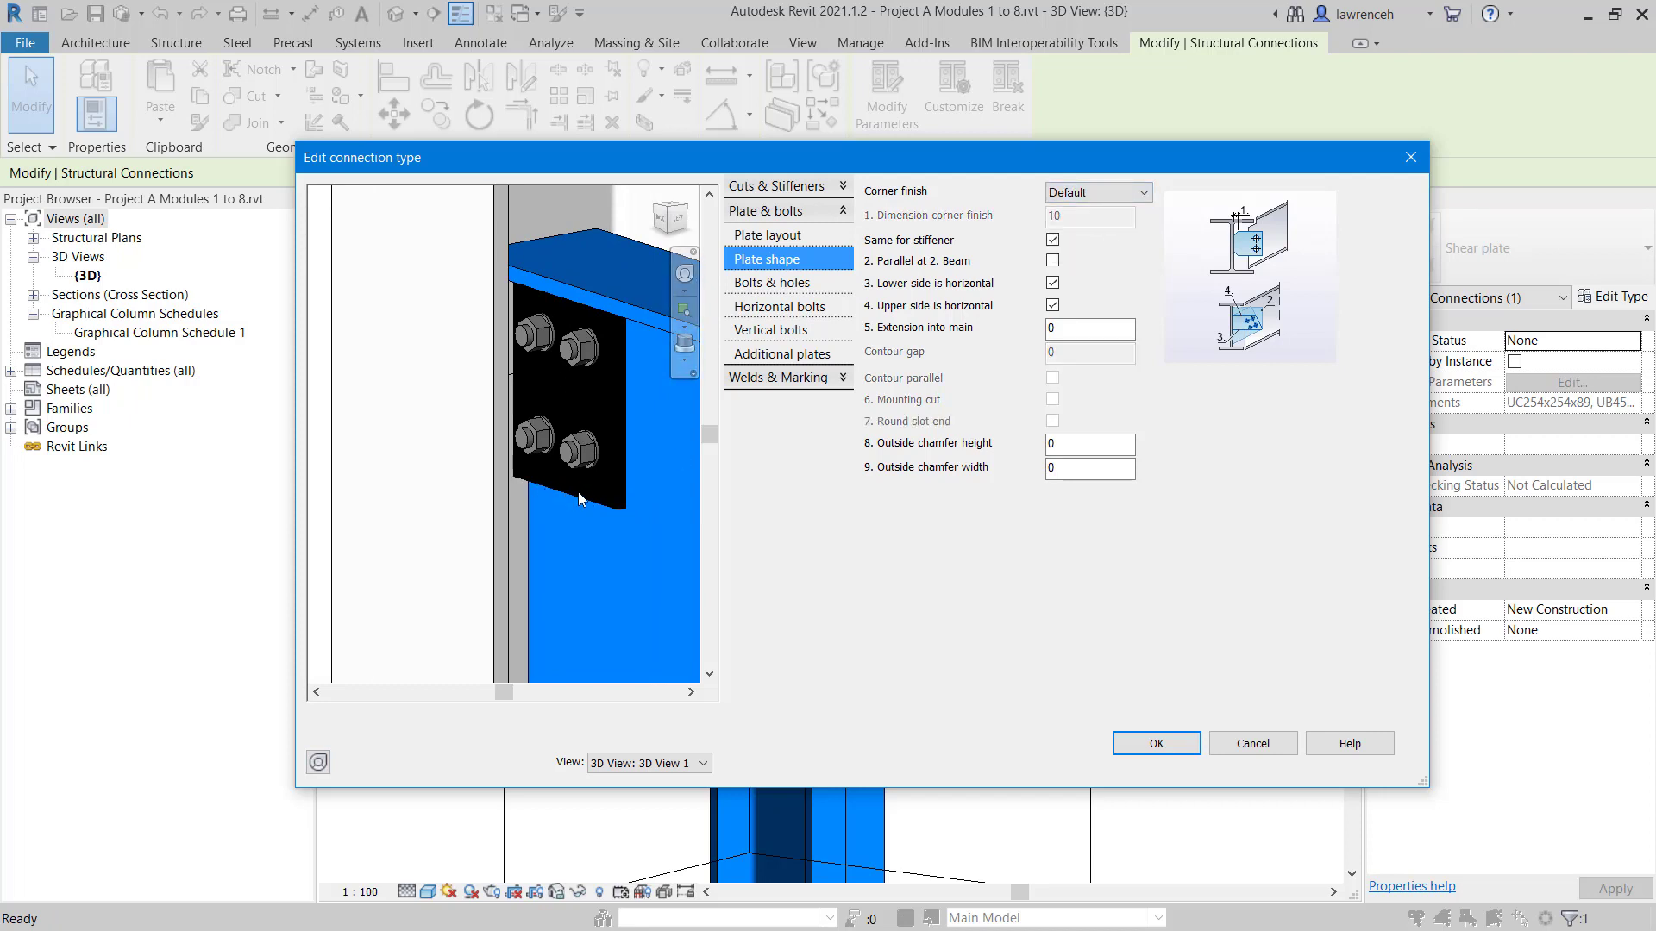
- Set the bolt assembly of the shear plate's bolts to W+WN
{"action": "left_click", "coordinate": [795, 285]}
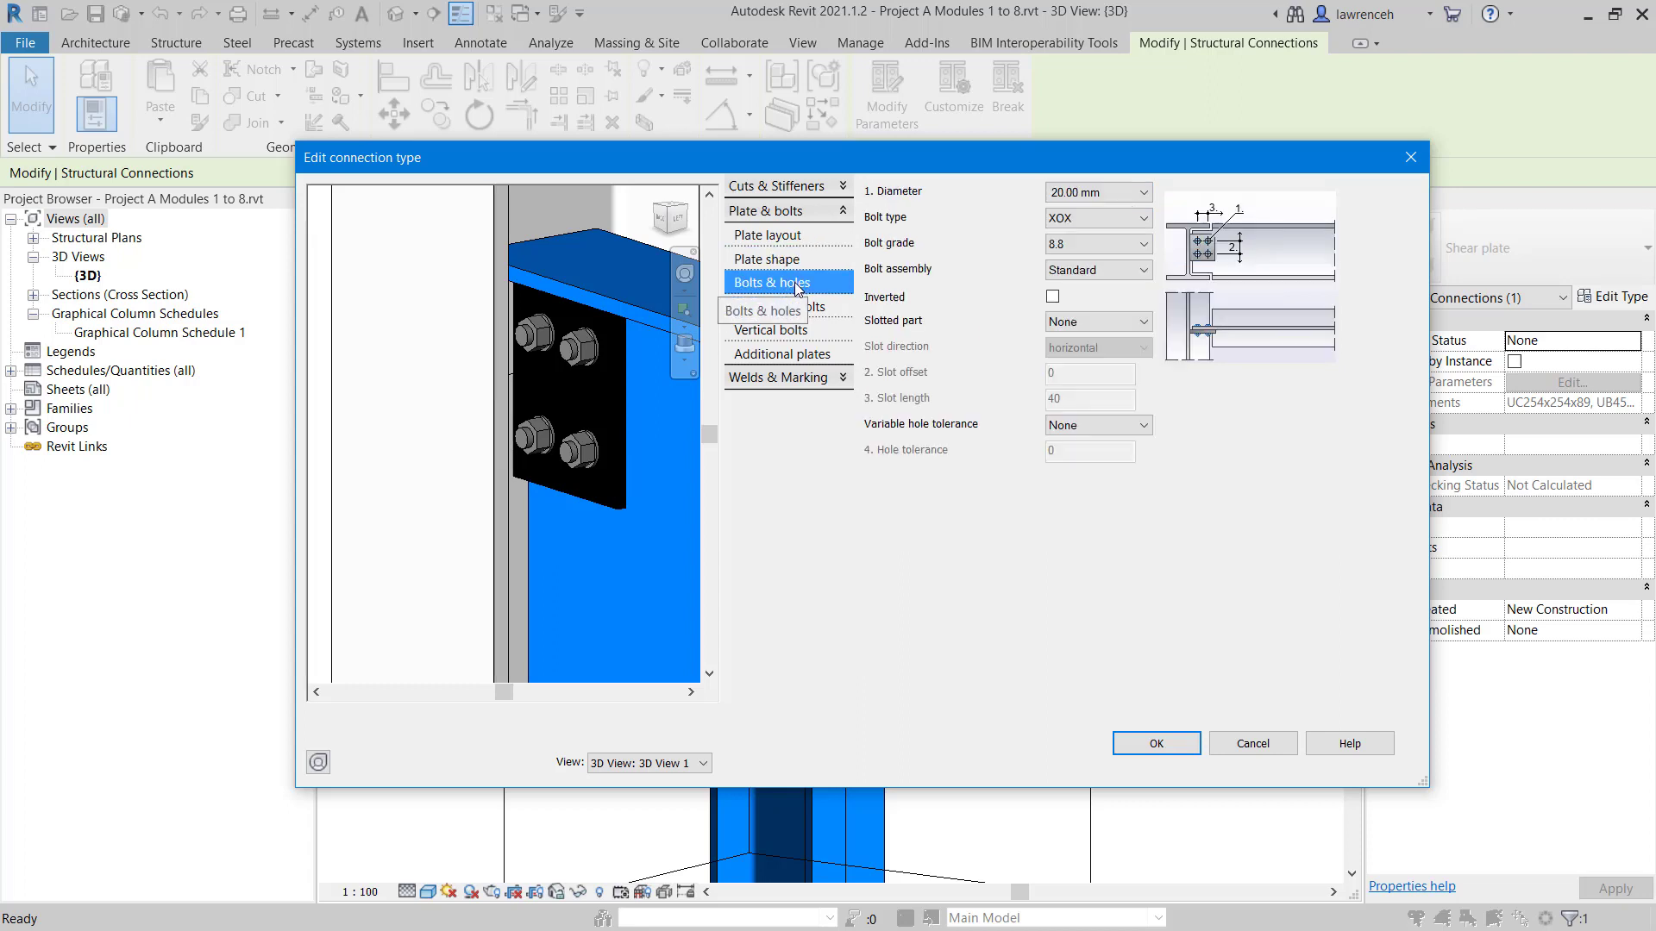
{"action": "left_click", "coordinate": [1113, 219]}
{"action": "left_click", "coordinate": [1079, 608]}
{"action": "left_click", "coordinate": [1117, 275]}
{"action": "left_click", "coordinate": [1093, 327]}
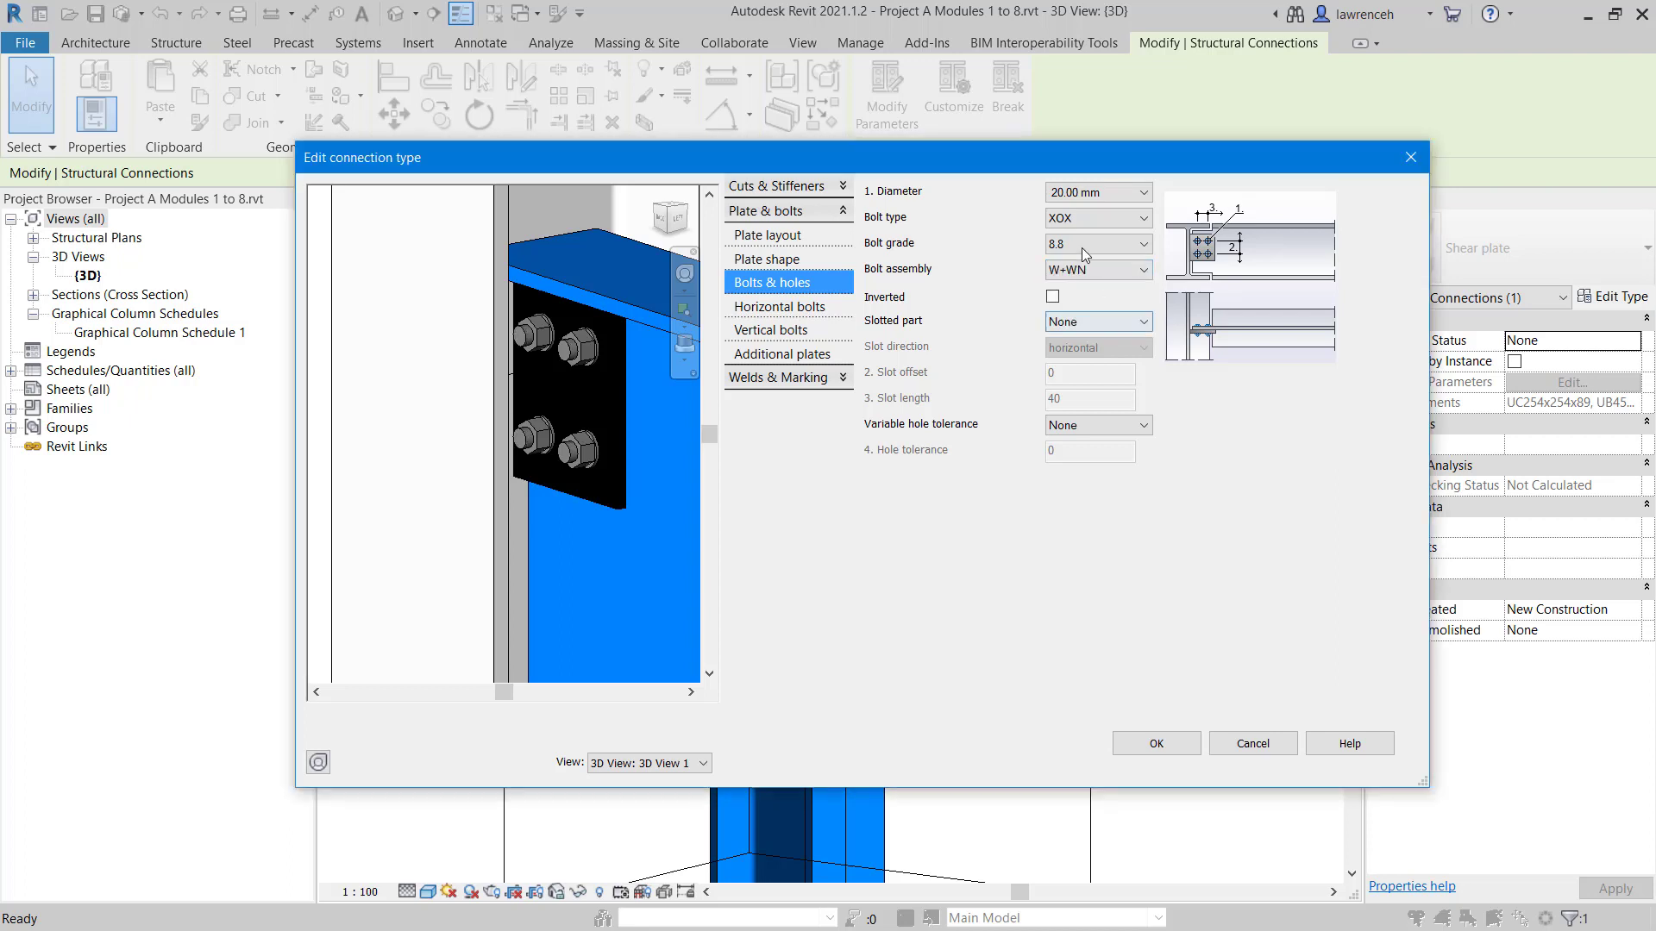
- Examine the bolt heads, nuts and washers on both sides of the beam web in the preview
{"action": "scroll", "coordinate": [566, 462], "scroll_direction": "up", "scroll_amount": 3}
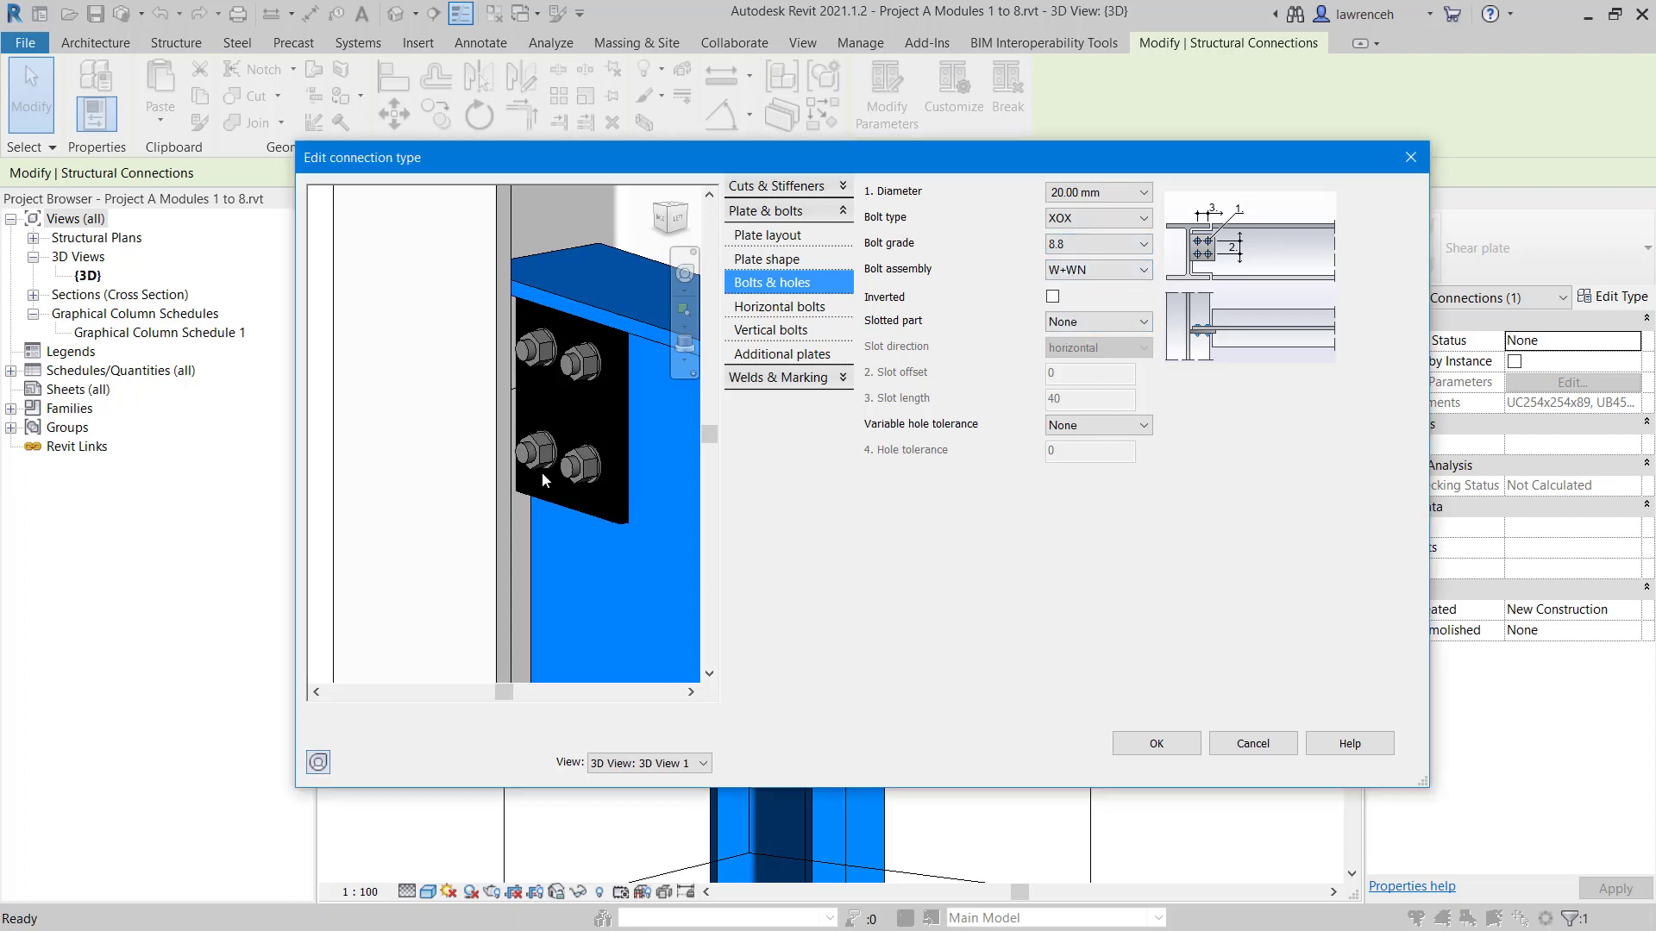
{"action": "scroll", "coordinate": [618, 468], "scroll_direction": "down", "scroll_amount": 3}
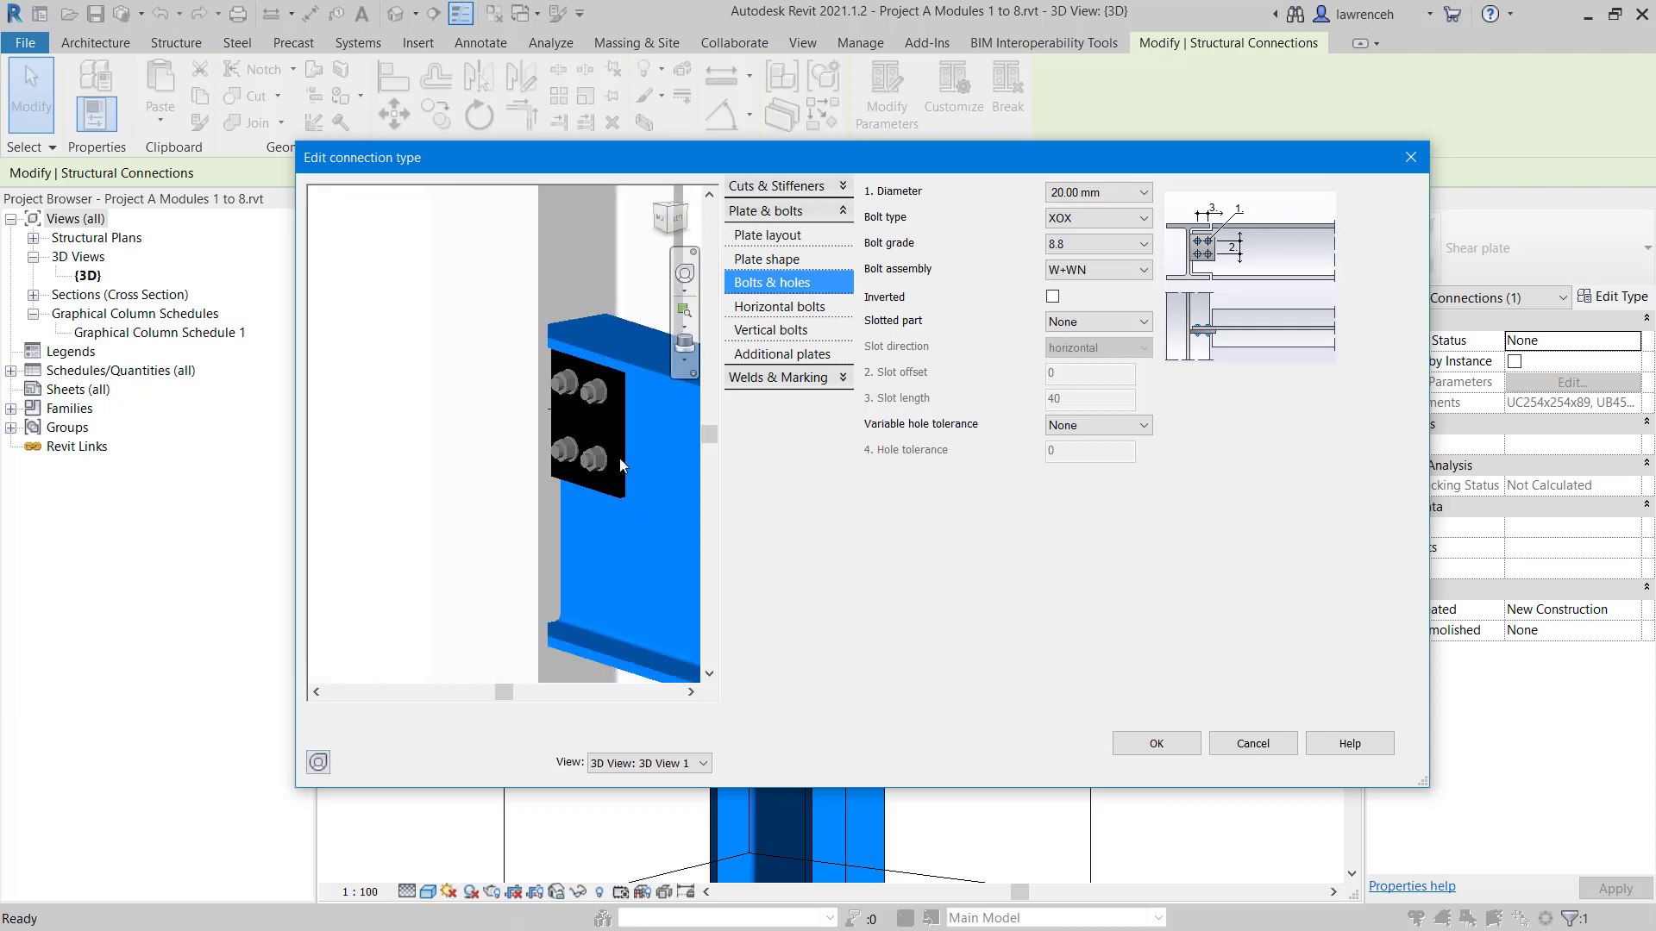
{"action": "middle_click_drag", "start_coordinate": [617, 468], "coordinate": [466, 417]}
{"action": "scroll", "coordinate": [526, 417], "scroll_direction": "up", "scroll_amount": 5}
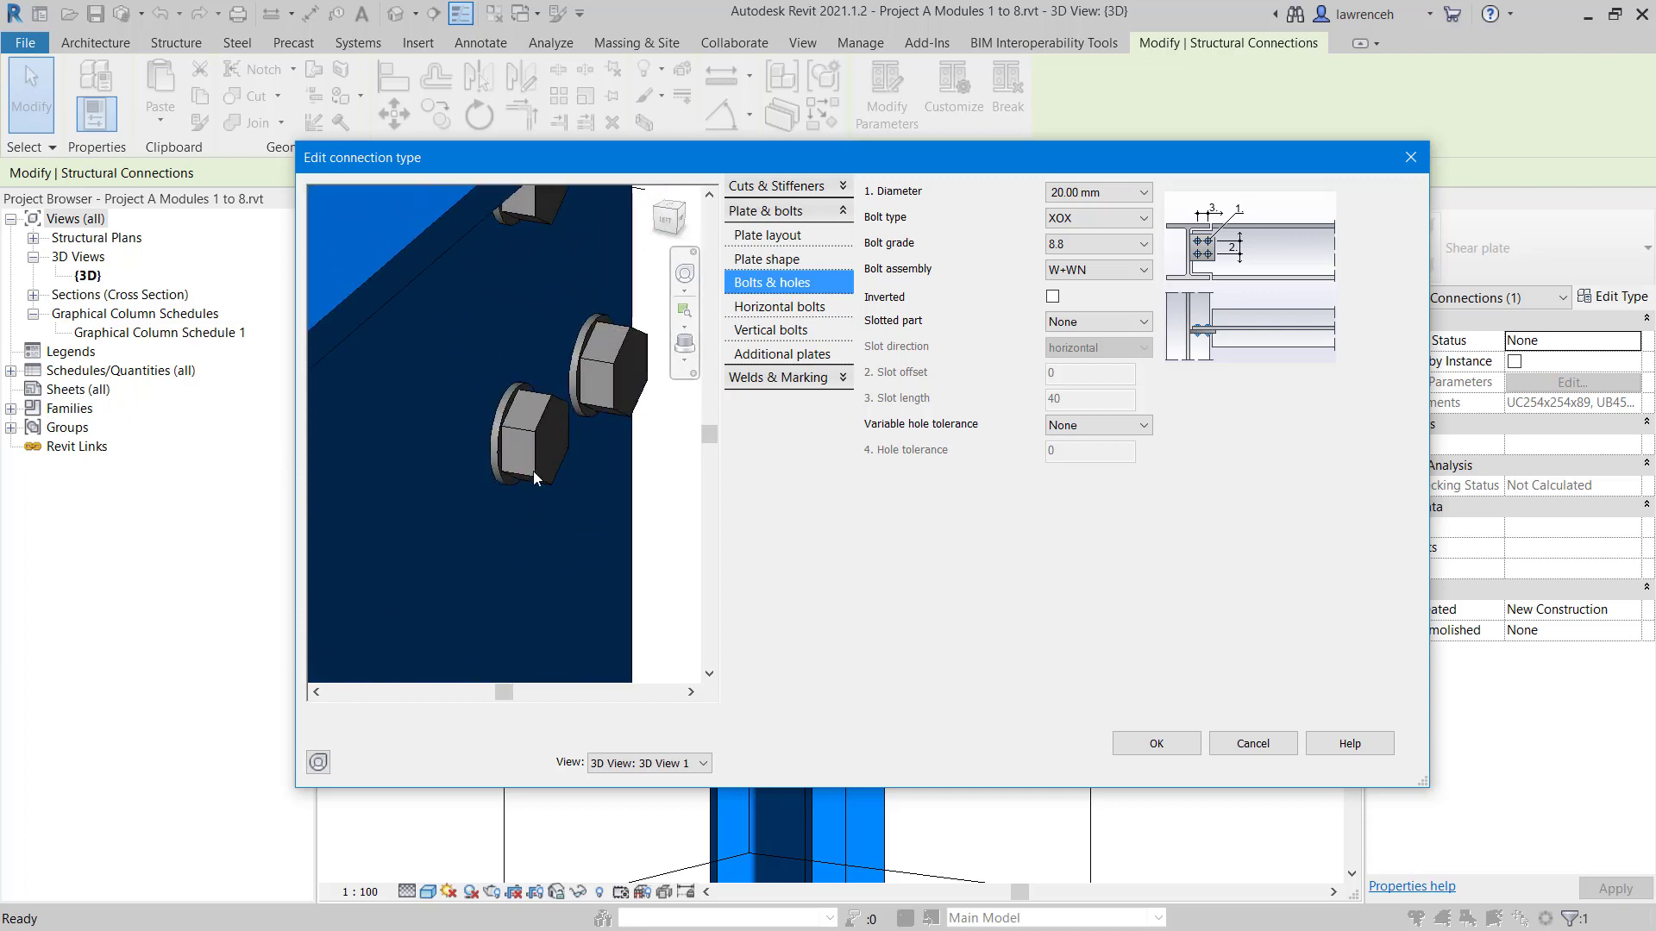
{"action": "scroll", "coordinate": [547, 442], "scroll_direction": "down", "scroll_amount": 6}
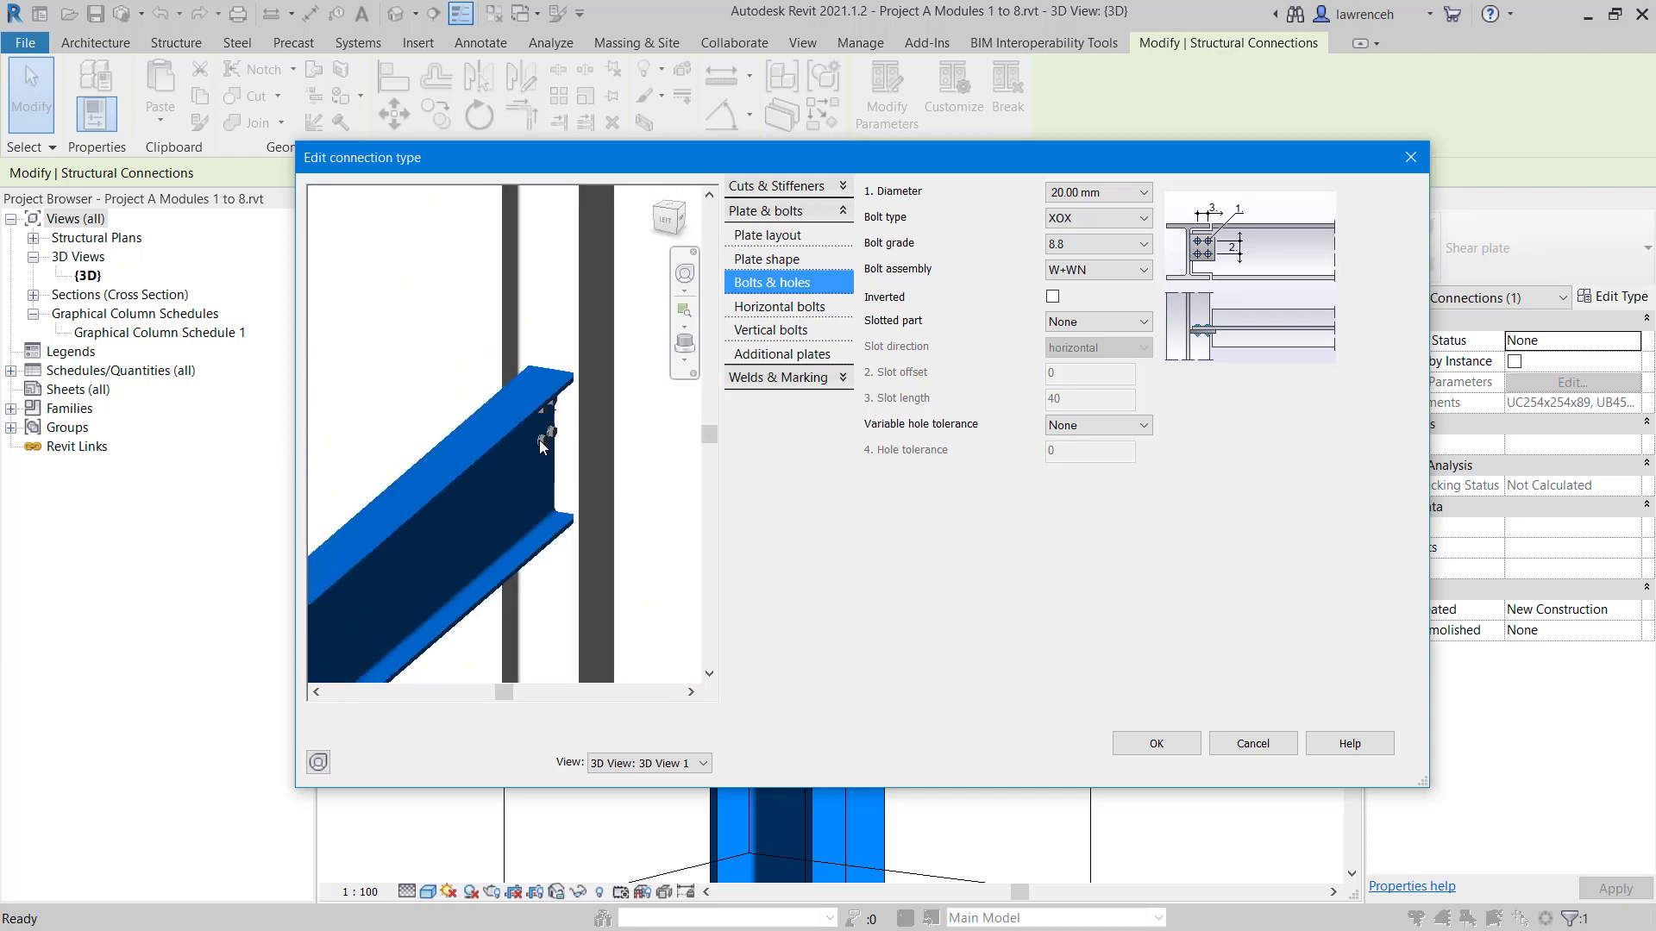
{"action": "scroll", "coordinate": [555, 497], "scroll_direction": "up", "scroll_amount": 6}
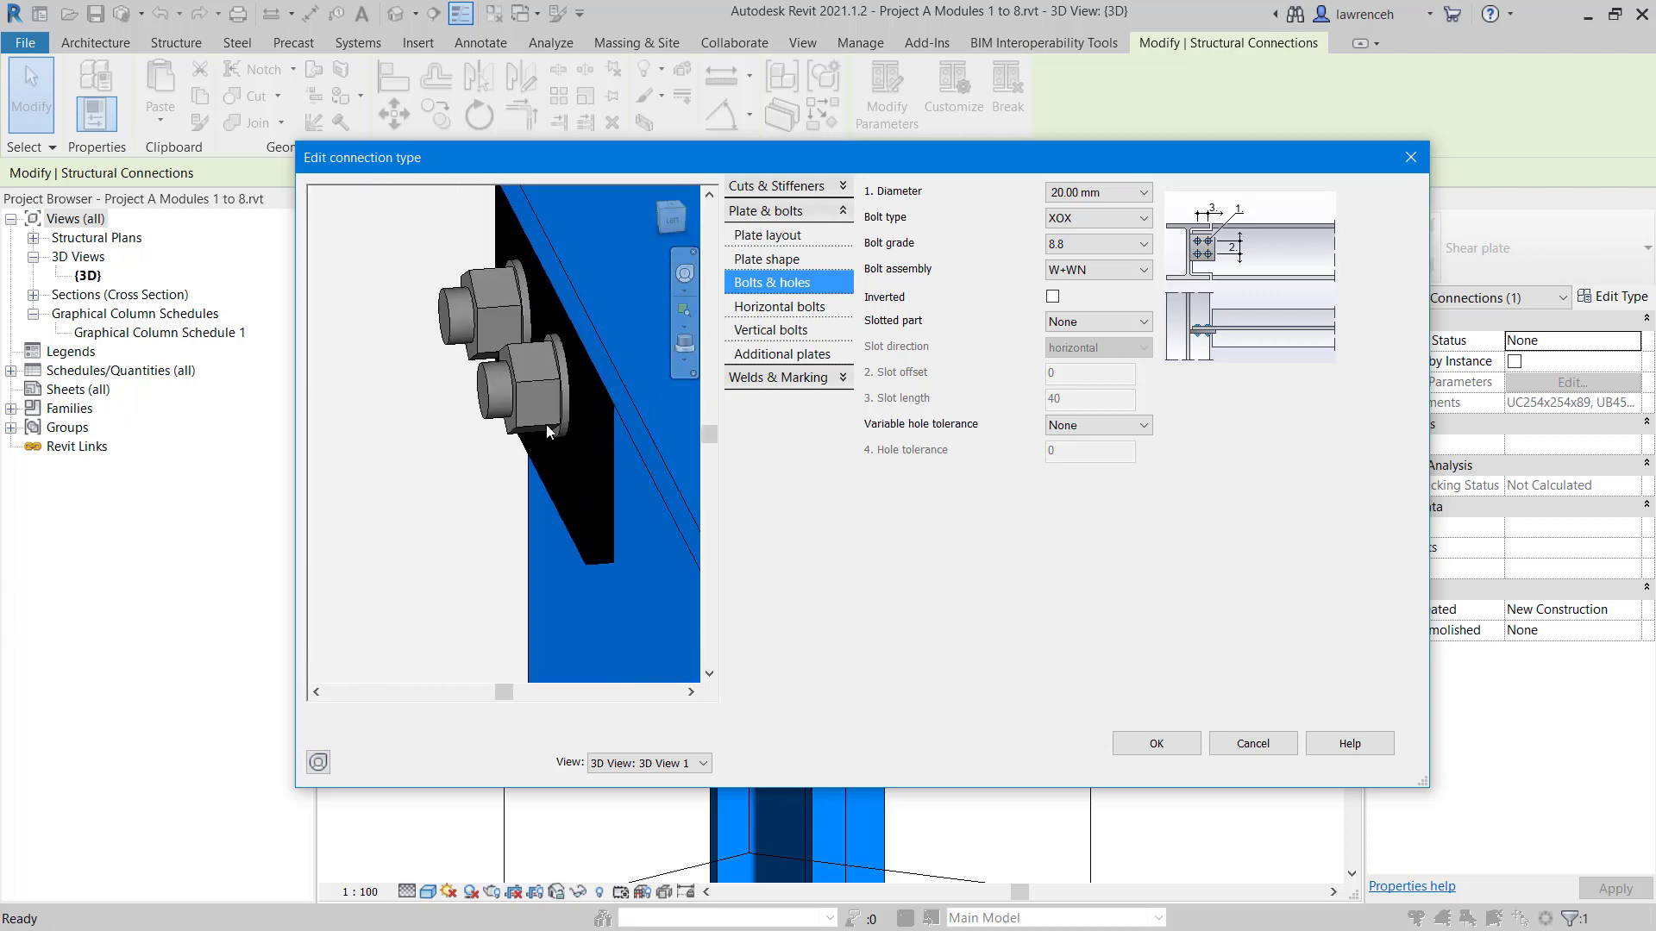
{"action": "scroll", "coordinate": [569, 435], "scroll_direction": "down", "scroll_amount": 4}
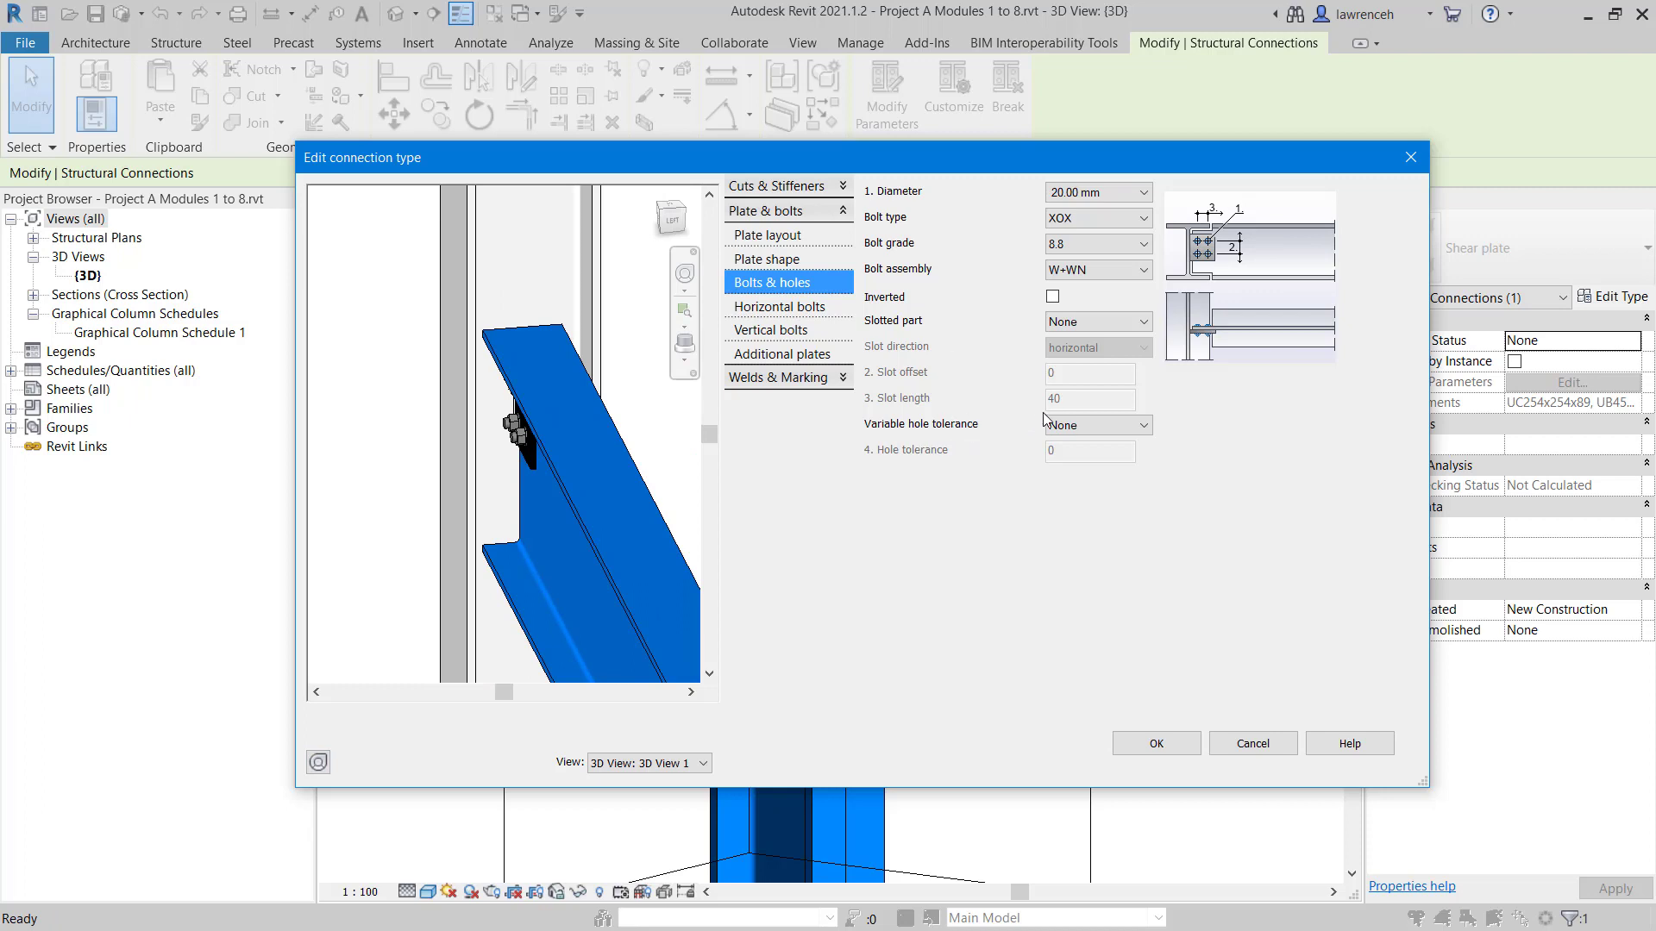
- Set the bolts' variable hole tolerance to Plate with a hole tolerance of 2
{"action": "left_click", "coordinate": [1092, 427]}
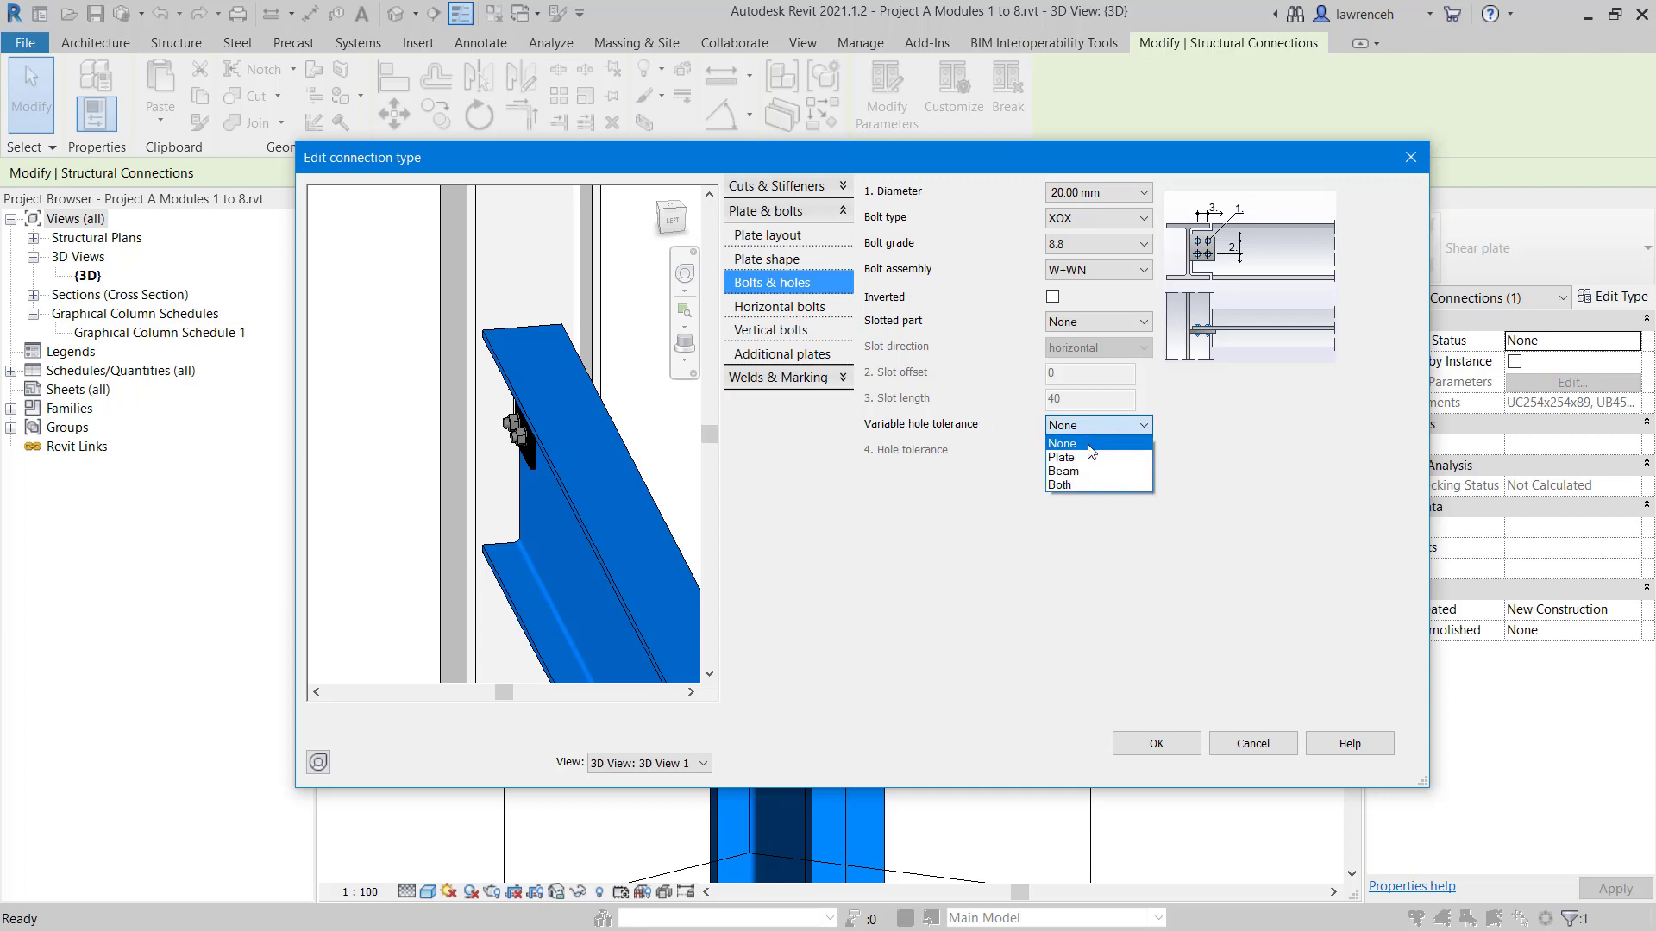
{"action": "left_click", "coordinate": [1085, 458]}
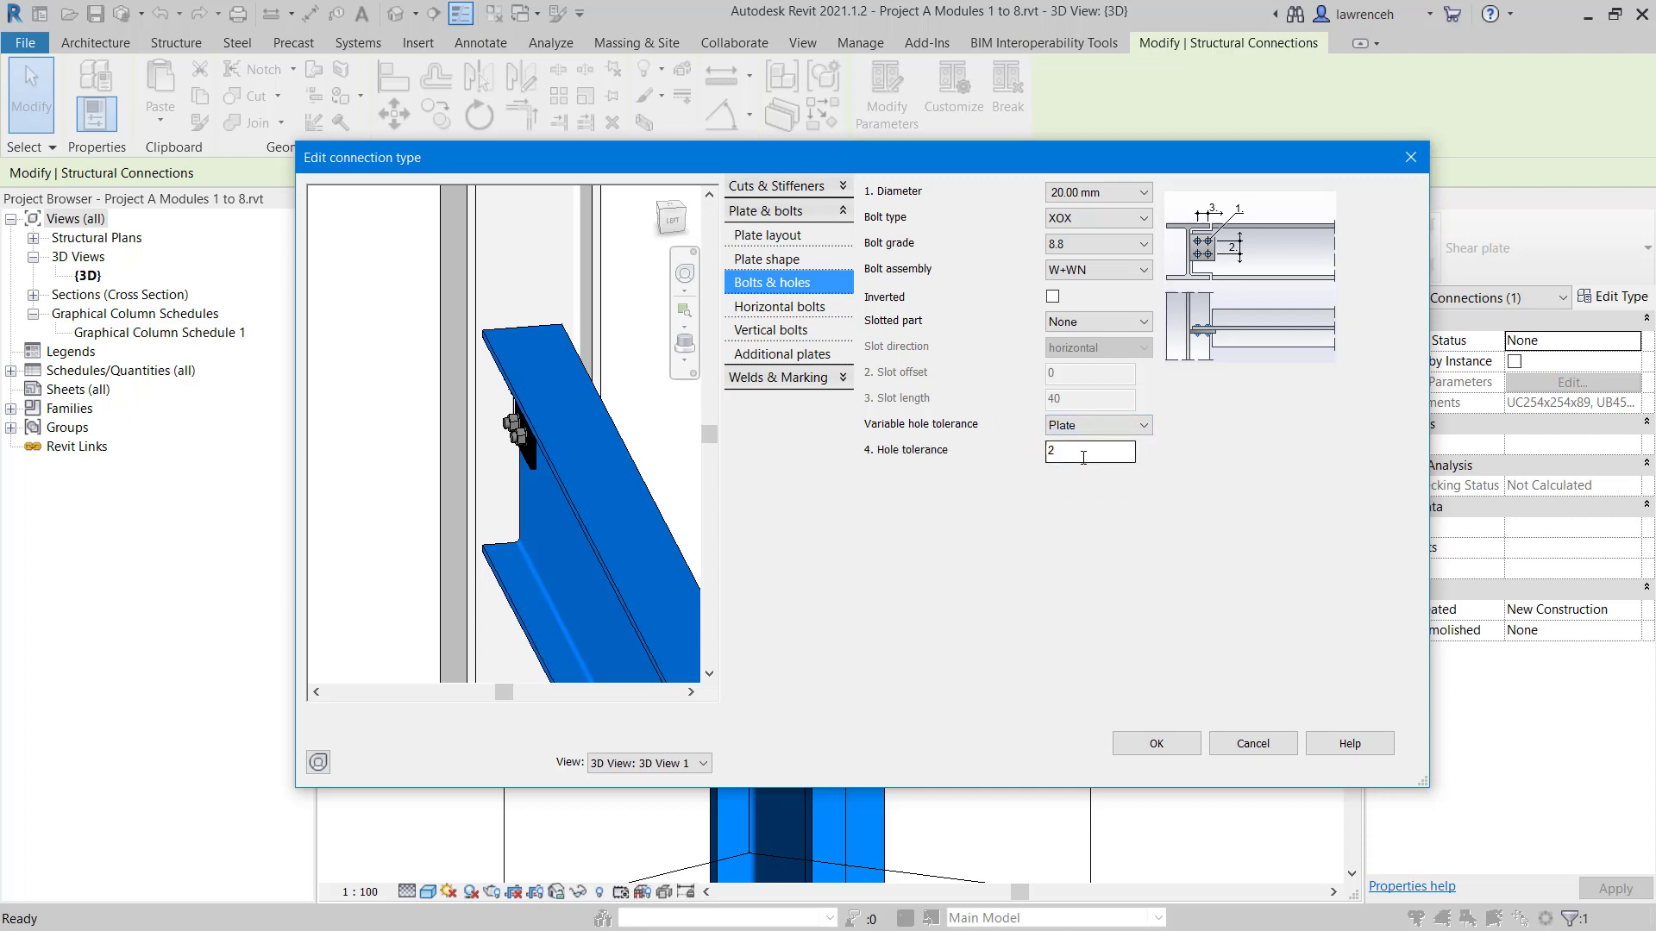
{"action": "key", "text": "Tab"}
{"action": "left_click", "coordinate": [1073, 457]}
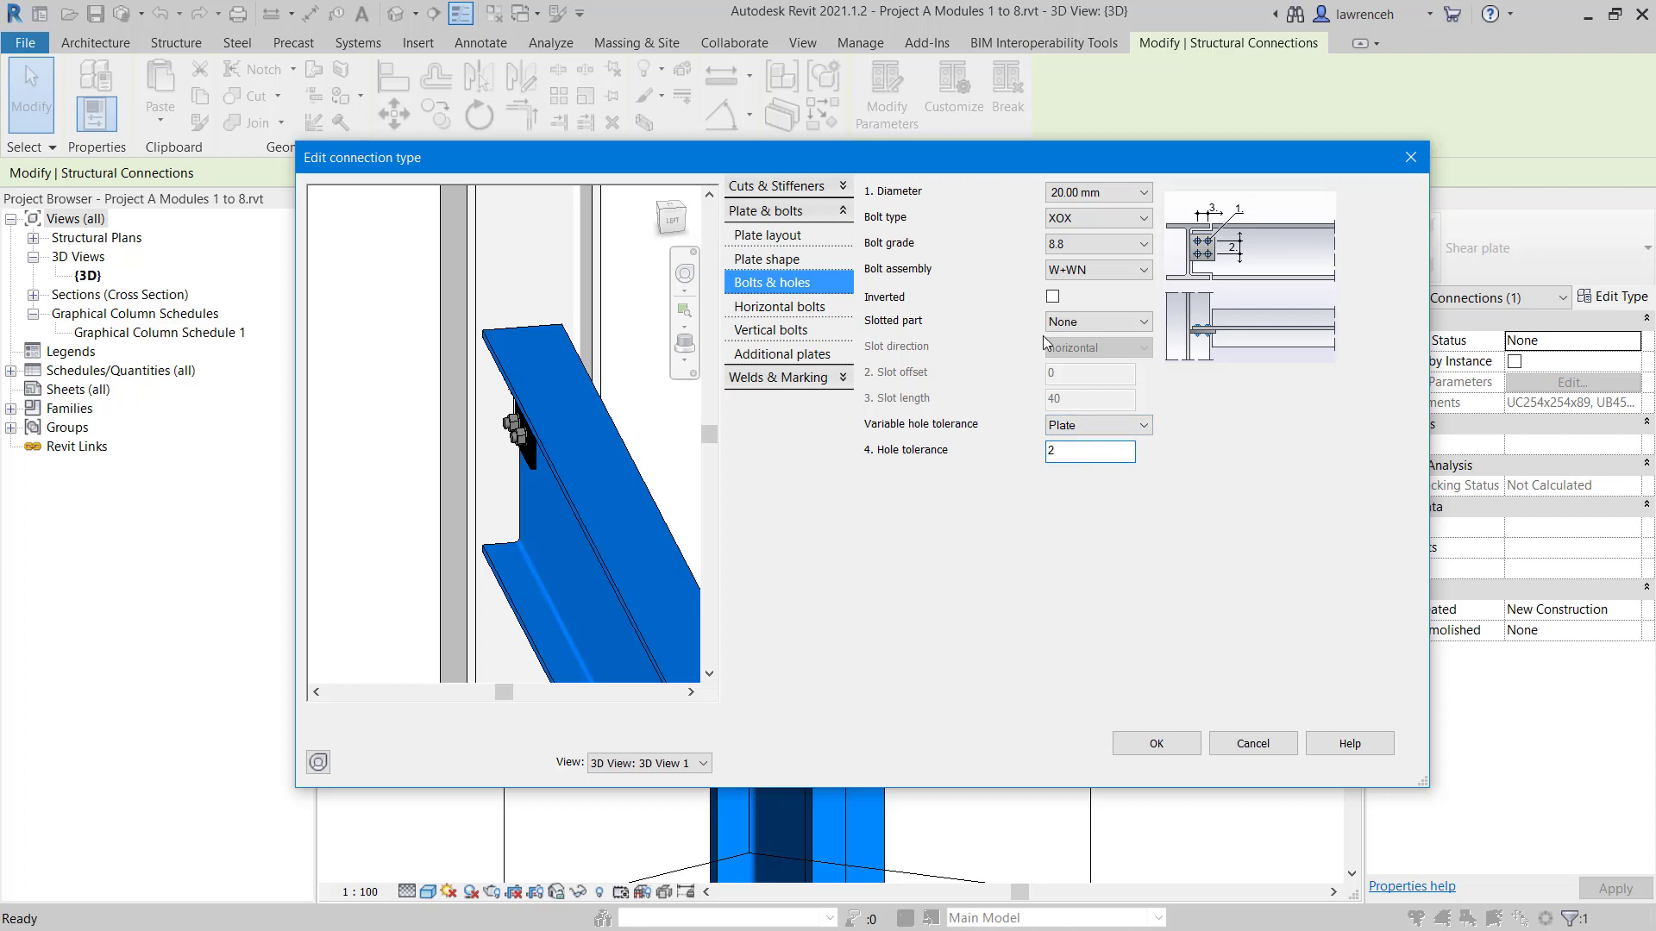
- Try slotted bolt holes in the Beam and restore the slotted part to None
{"action": "left_click", "coordinate": [1128, 325]}
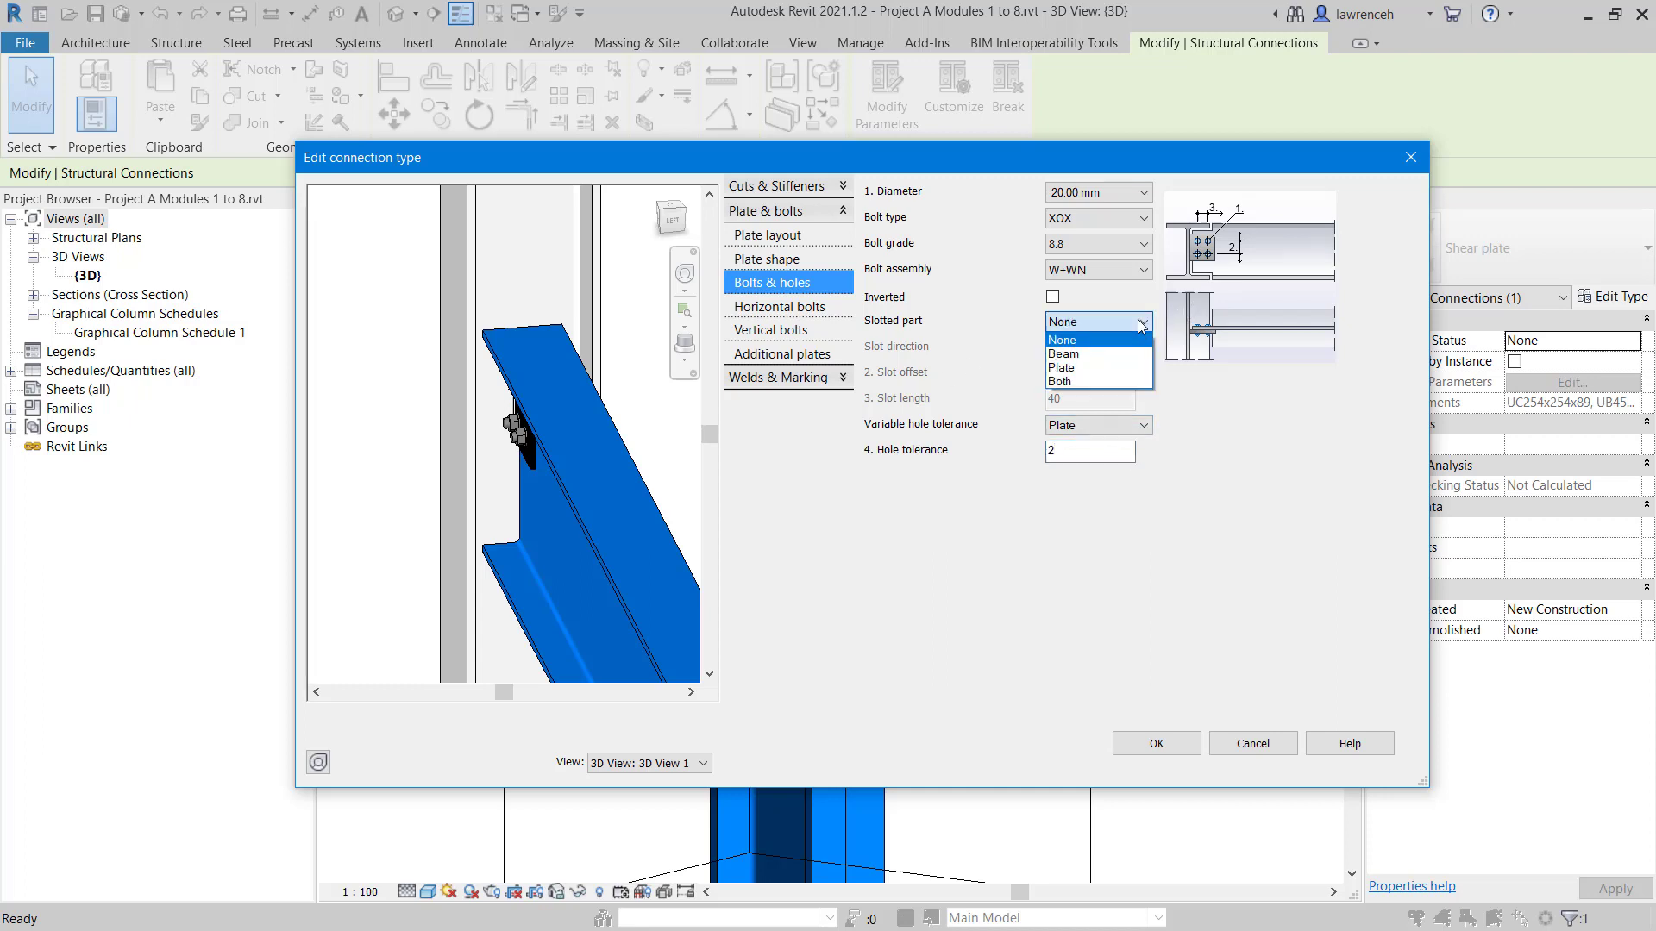
{"action": "left_click", "coordinate": [1102, 354]}
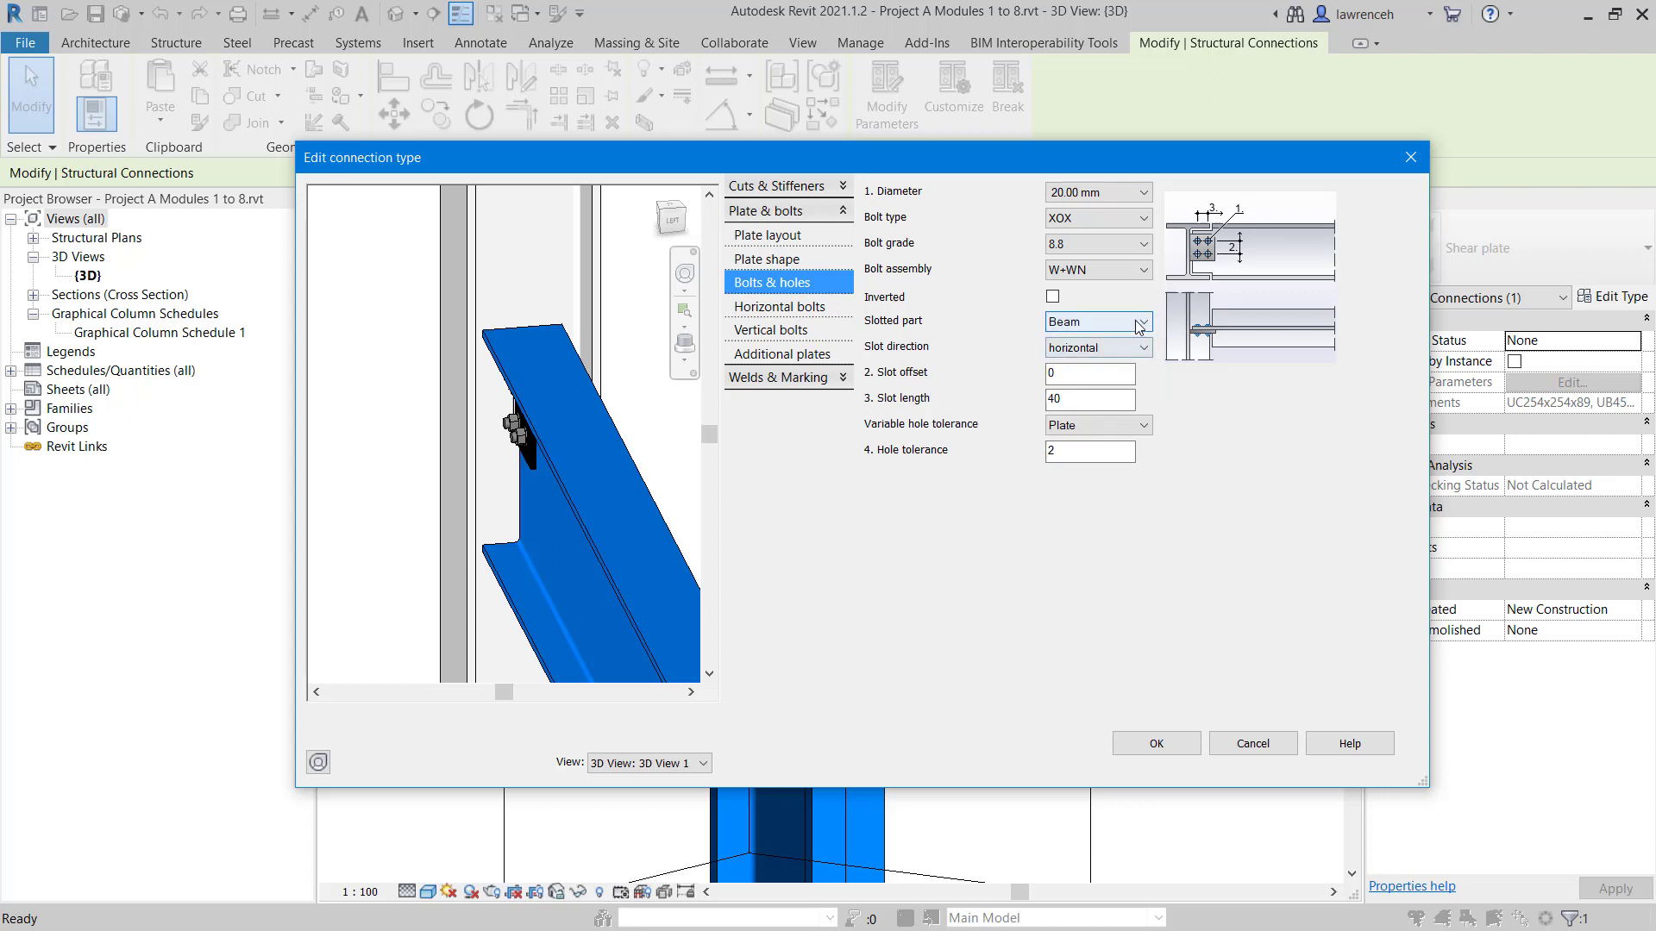
{"action": "left_click", "coordinate": [1131, 324]}
{"action": "left_click", "coordinate": [1107, 340]}
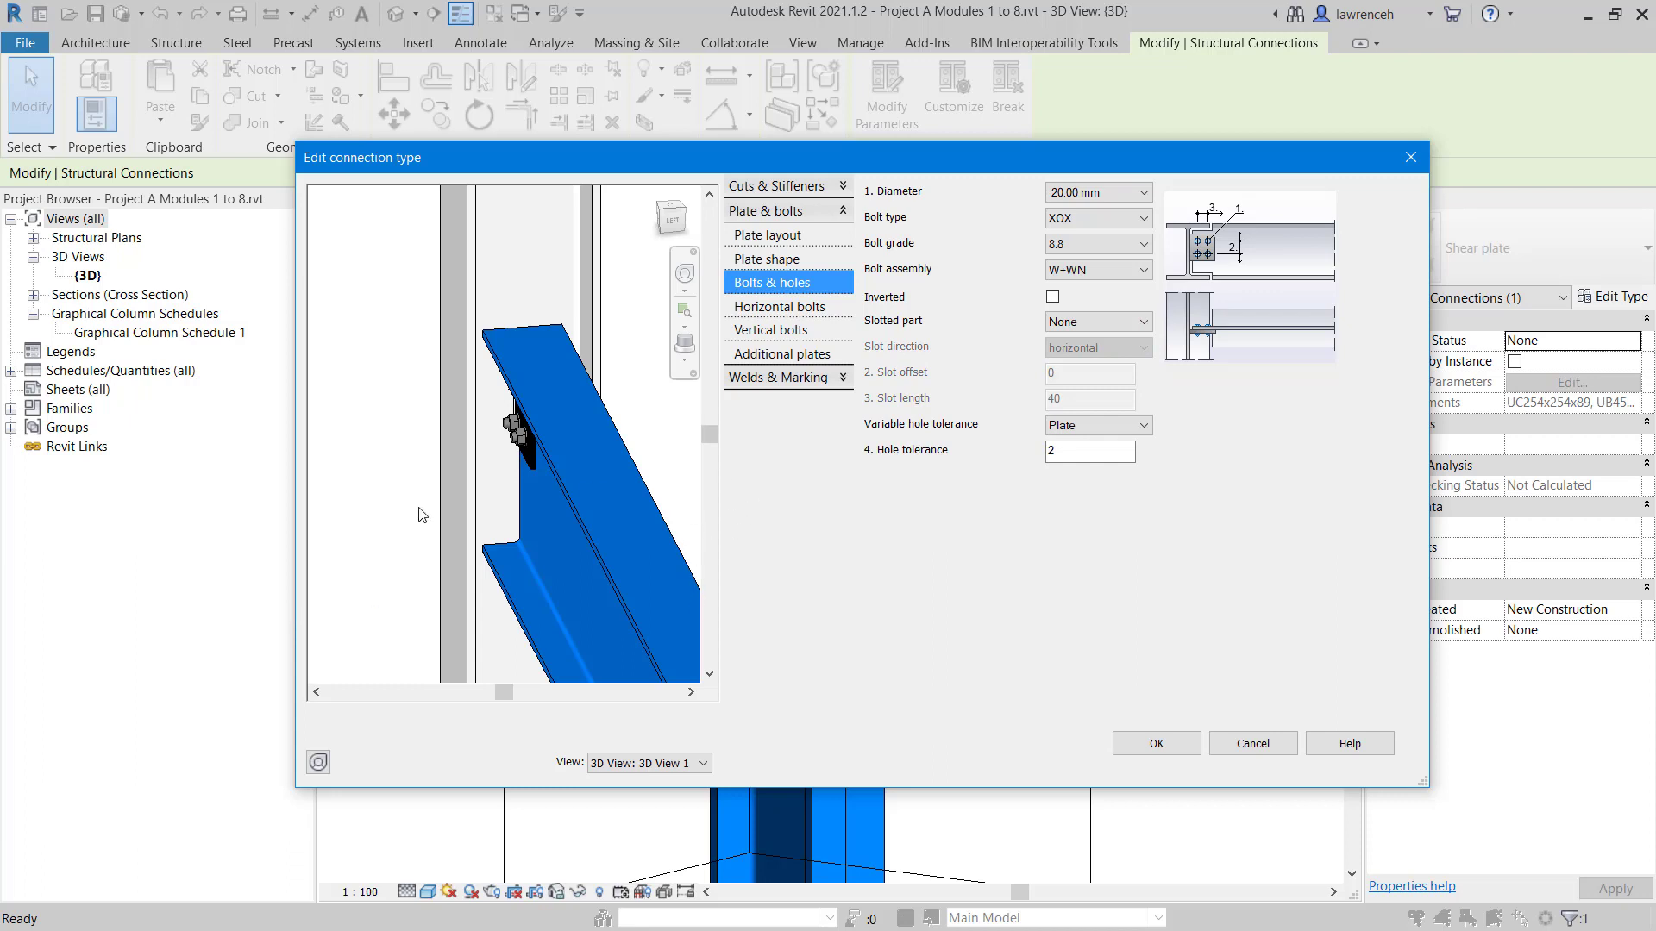
{"action": "middle_click_drag", "start_coordinate": [421, 515], "coordinate": [700, 476], "text": "shift"}
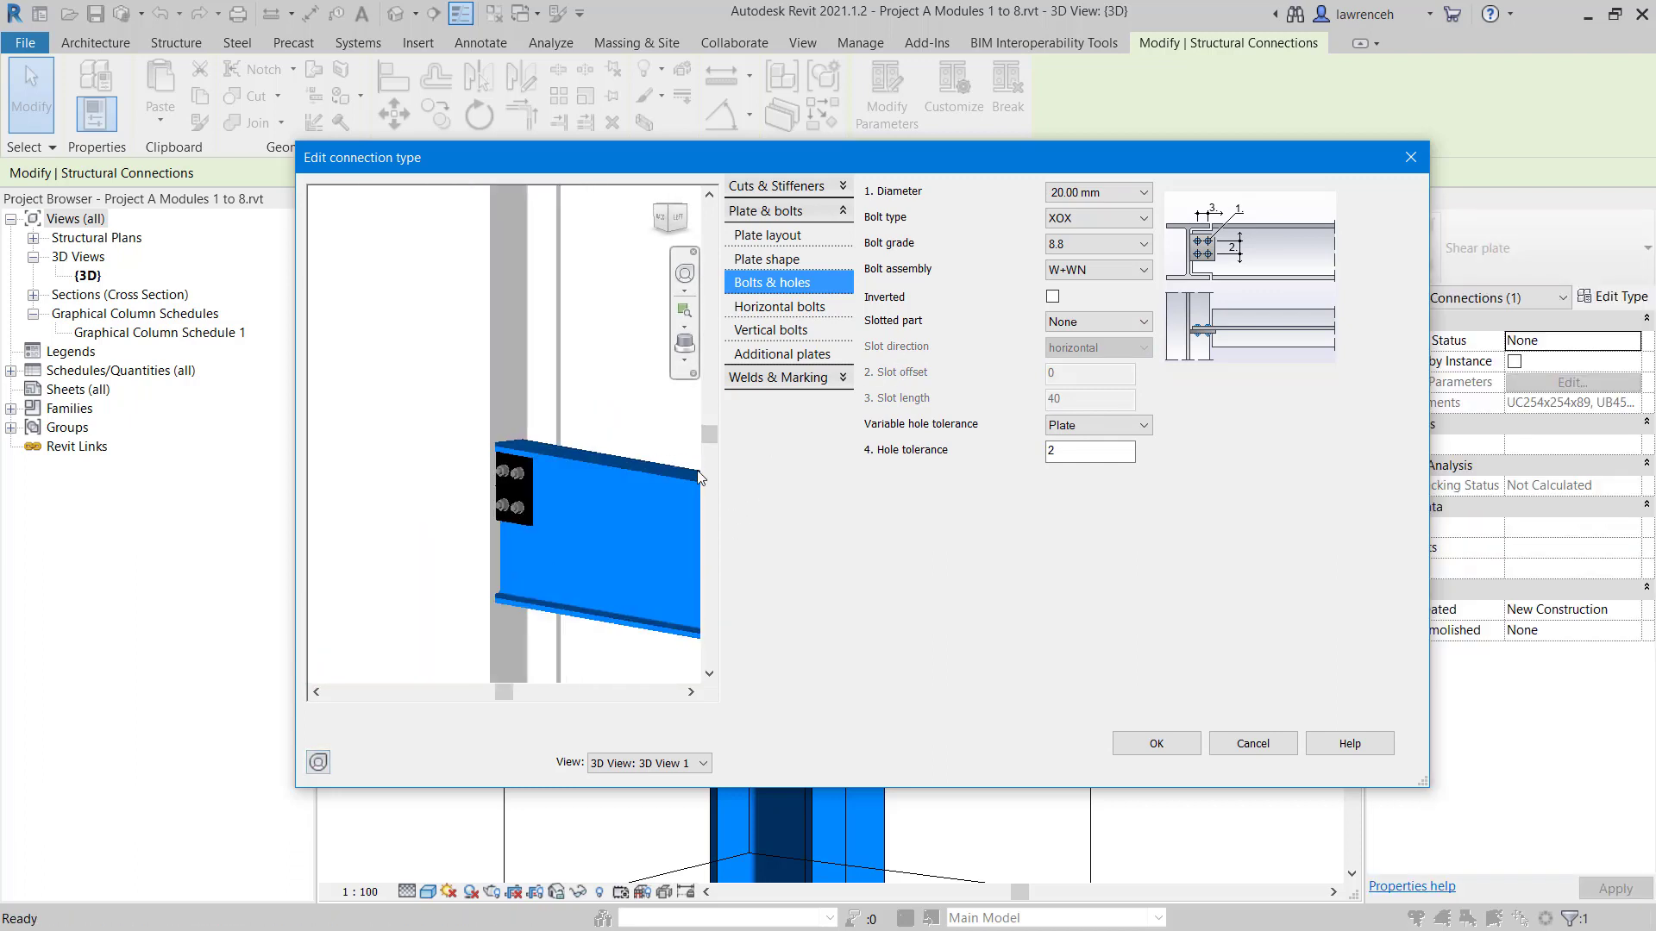
{"action": "scroll", "coordinate": [495, 522], "scroll_direction": "up", "scroll_amount": 4}
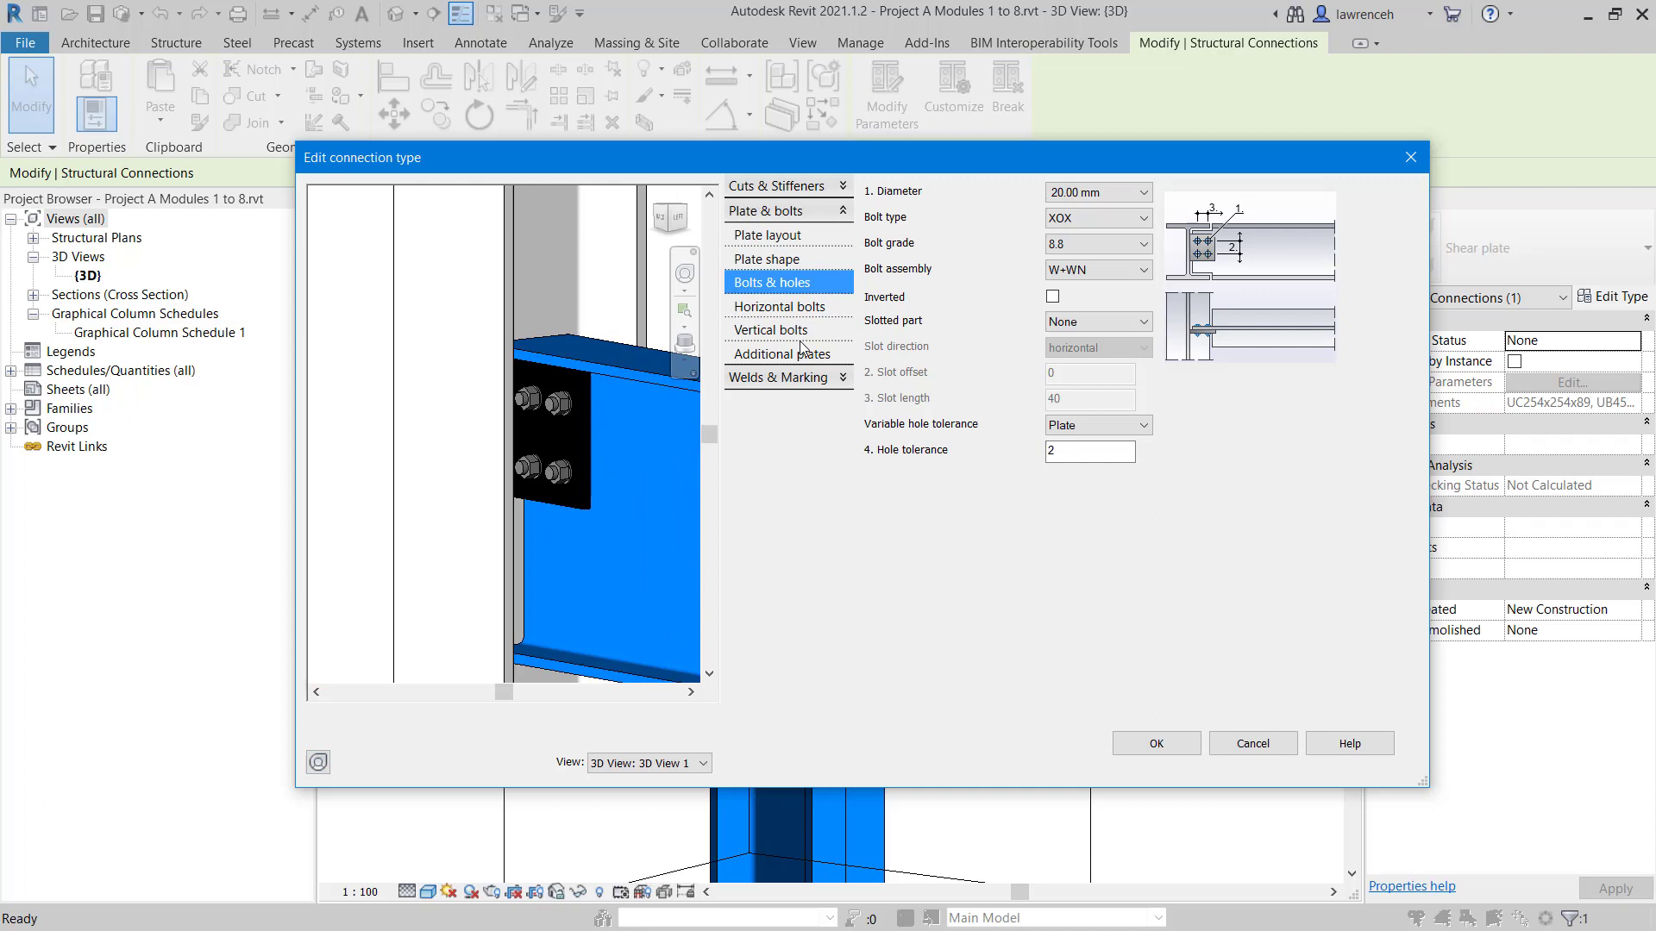
- Set the horizontal bolts to an edge distance of 60, 1 bolt, and an edge distance end of 50
{"action": "left_click", "coordinate": [820, 303]}
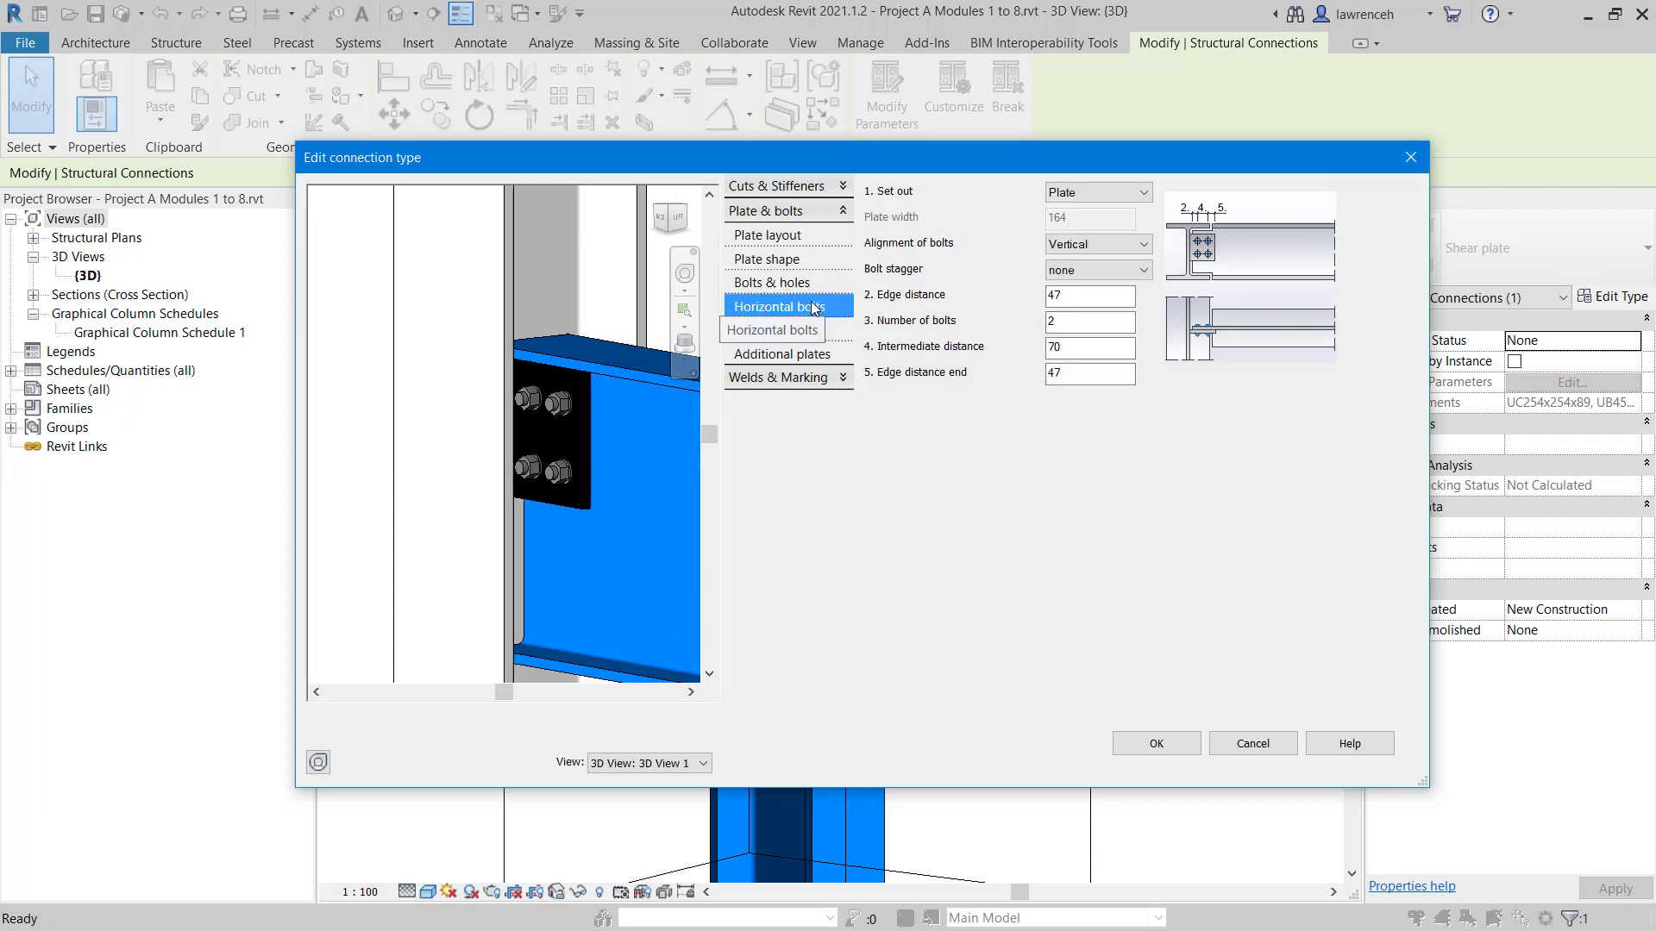
{"action": "double_click", "coordinate": [1058, 297]}
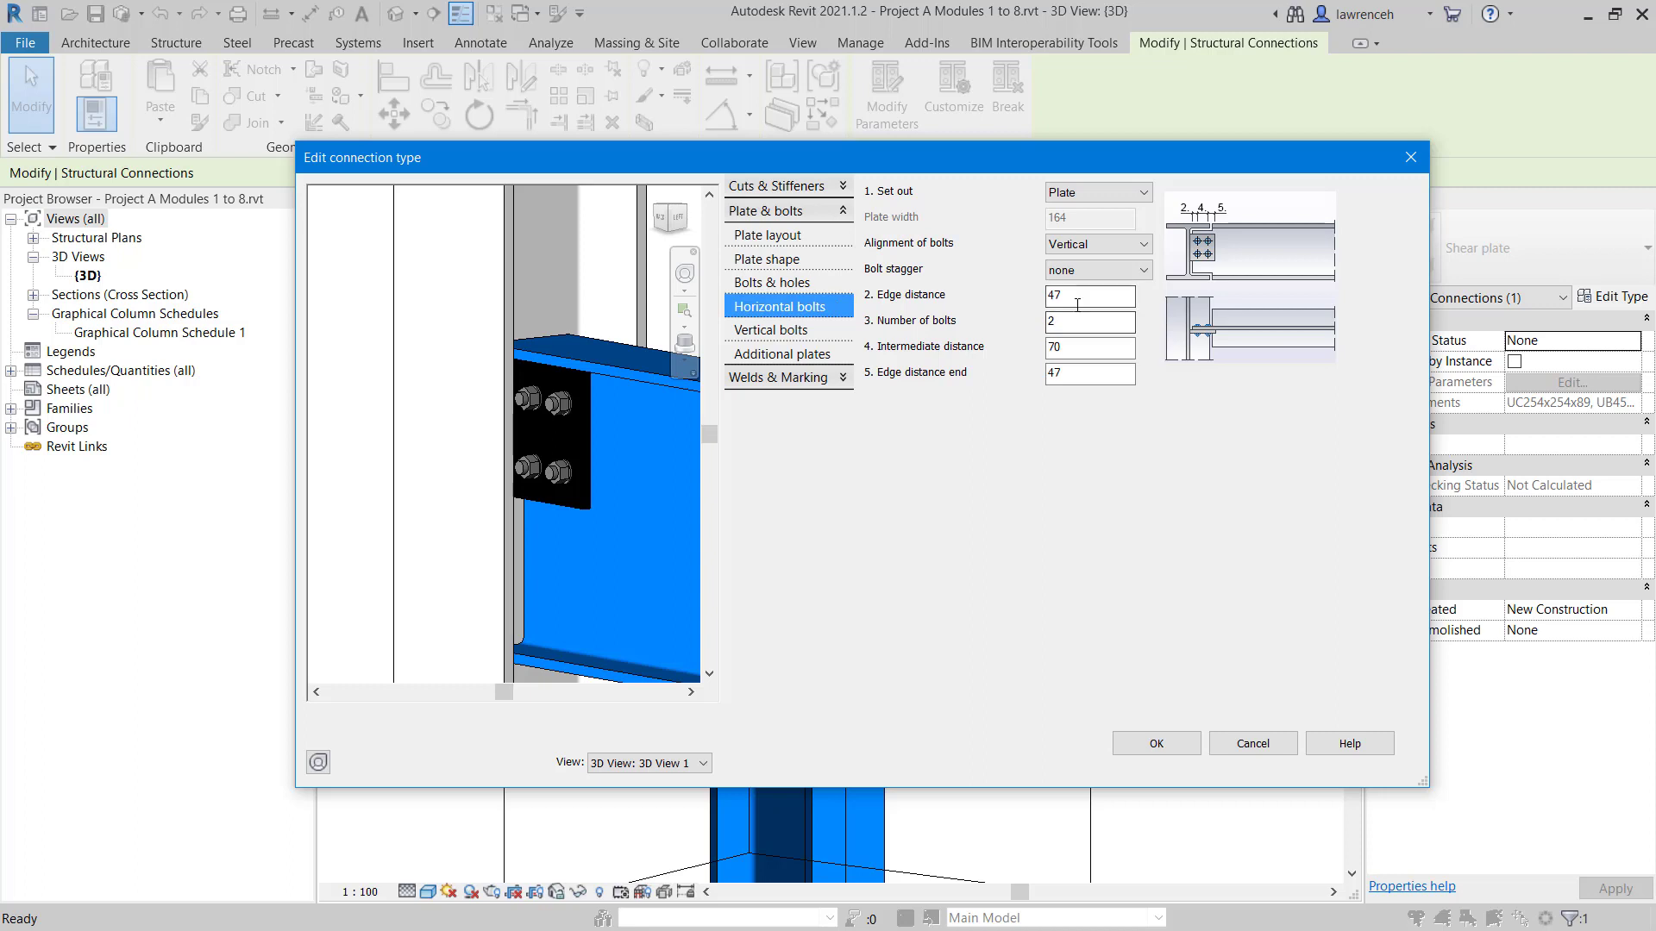
{"action": "type", "text": "60"}
{"action": "double_click", "coordinate": [1044, 326]}
{"action": "type", "text": "1"}
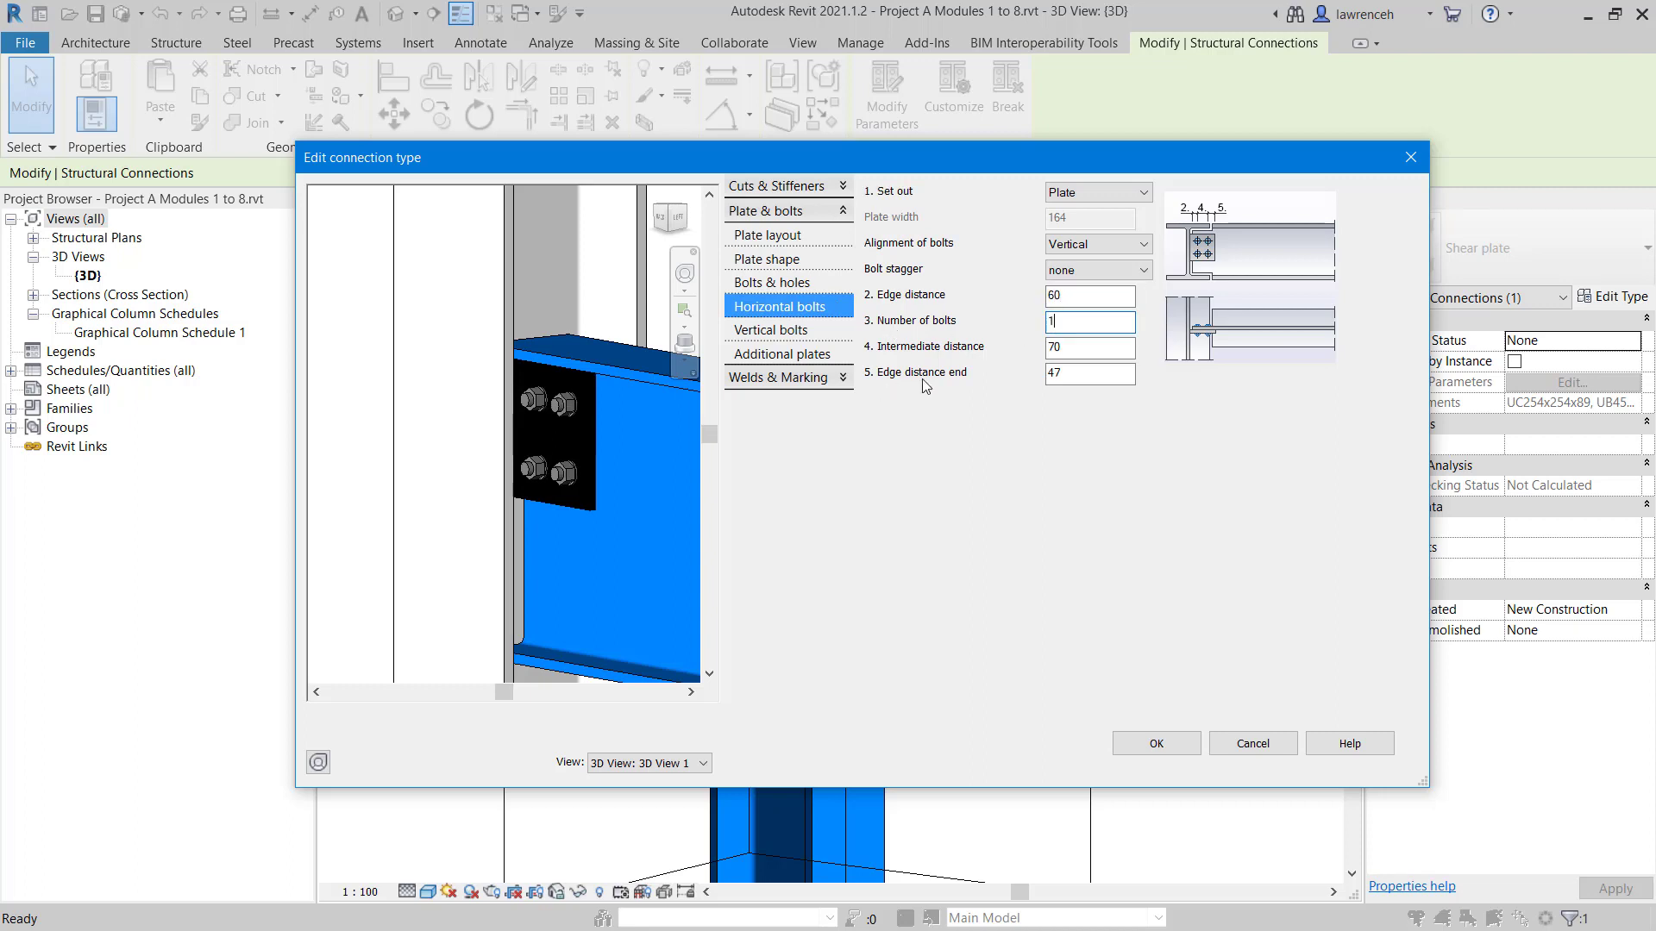
{"action": "left_click", "coordinate": [583, 504]}
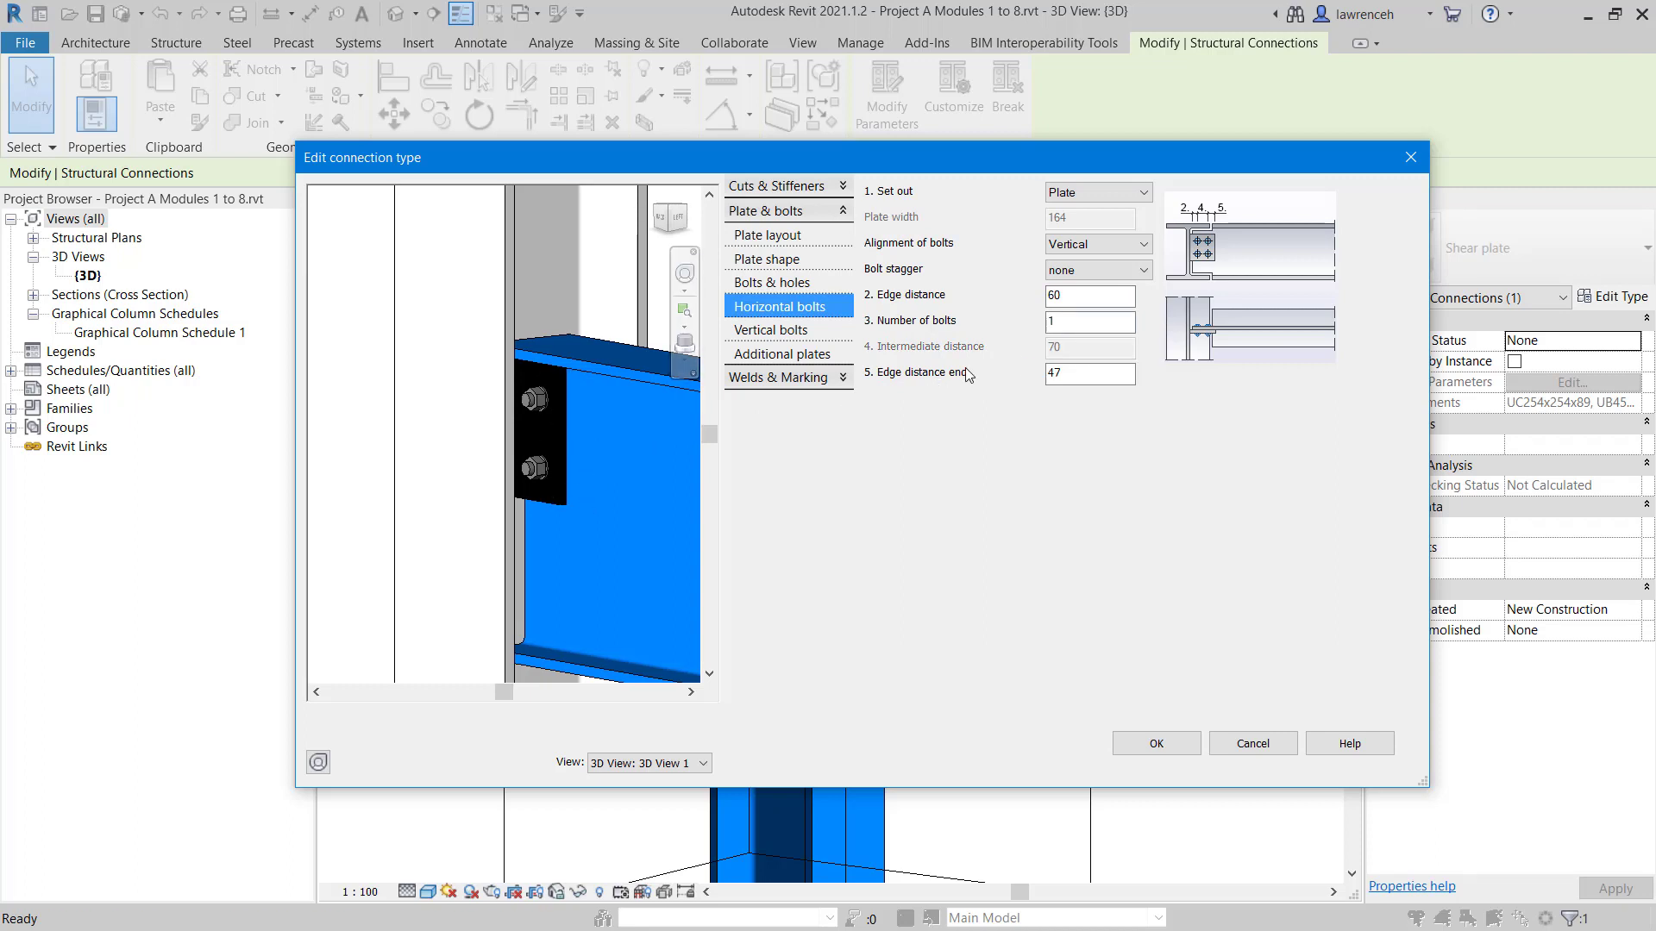
{"action": "double_click", "coordinate": [1075, 369]}
{"action": "type", "text": "50"}
{"action": "left_click", "coordinate": [649, 524]}
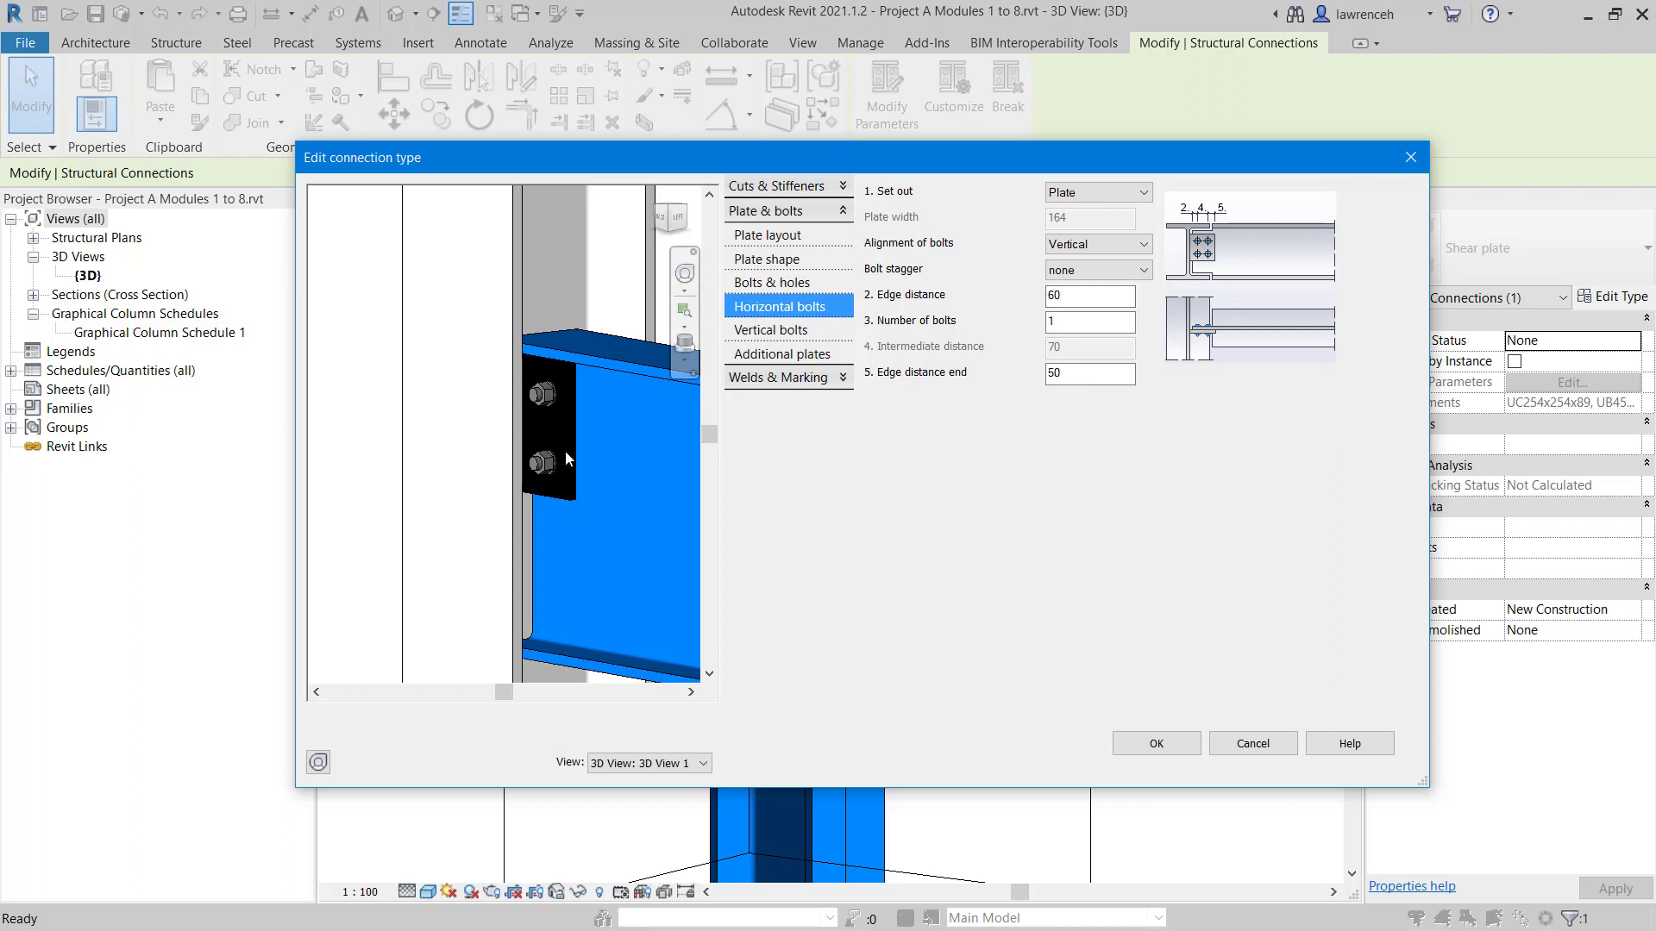
- Set the vertical bolts' layout distance to 90 and the number of lines in Group 1 to 5
{"action": "left_click", "coordinate": [801, 332]}
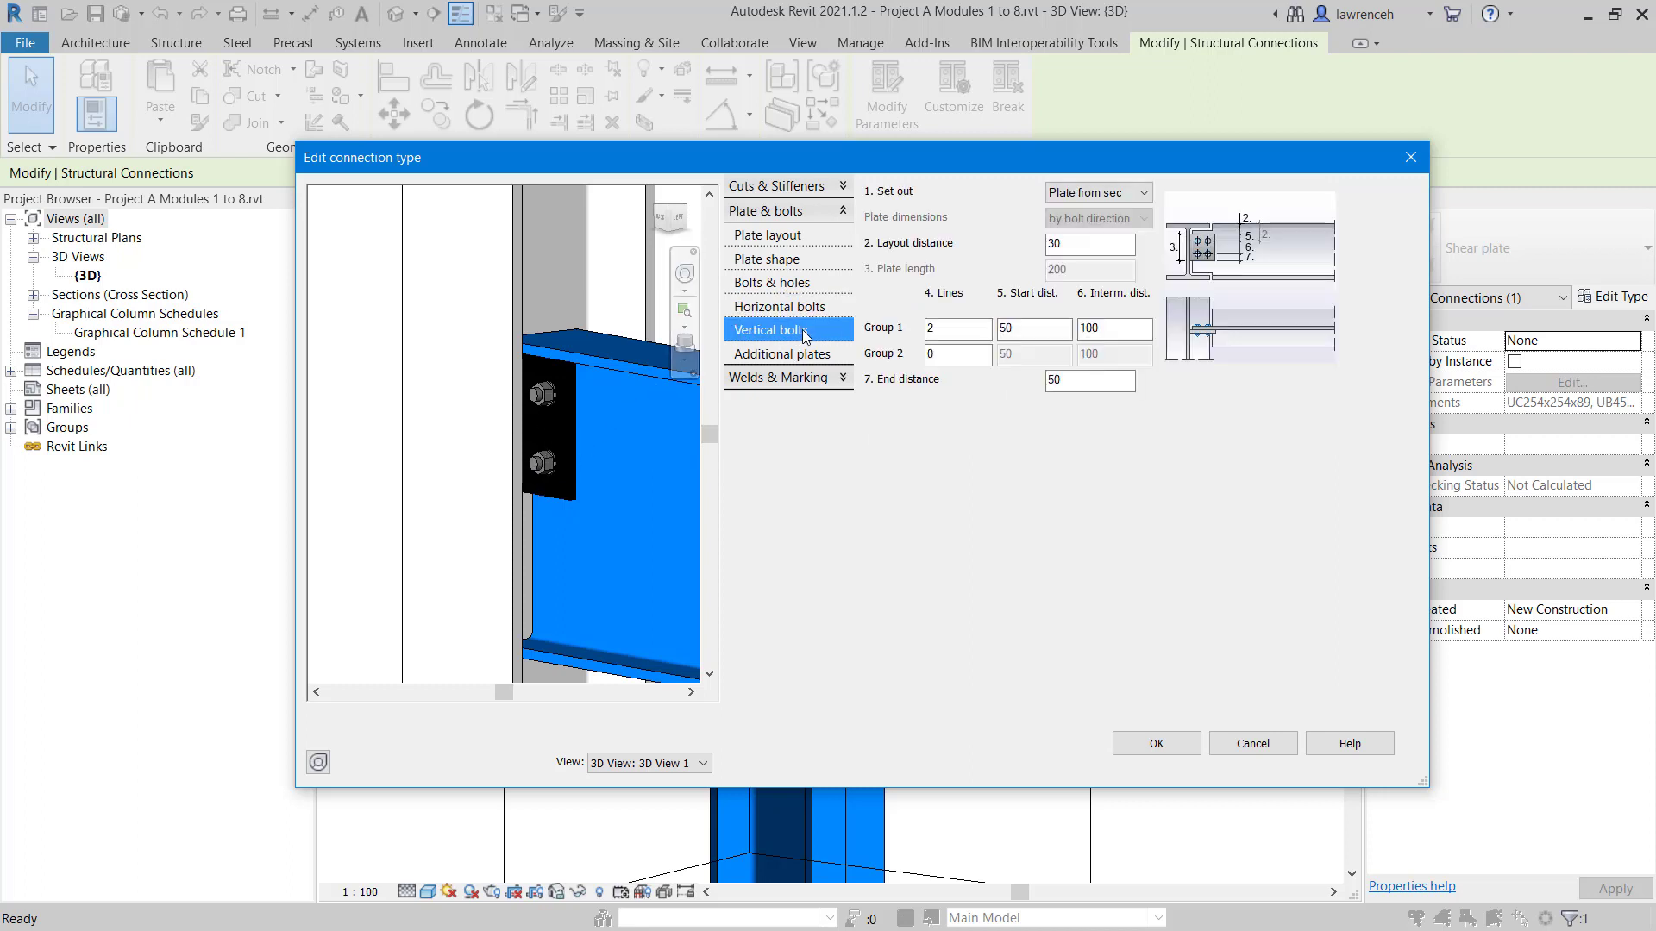
{"action": "left_click", "coordinate": [1058, 243]}
{"action": "type", "text": "90"}
{"action": "left_click", "coordinate": [971, 324]}
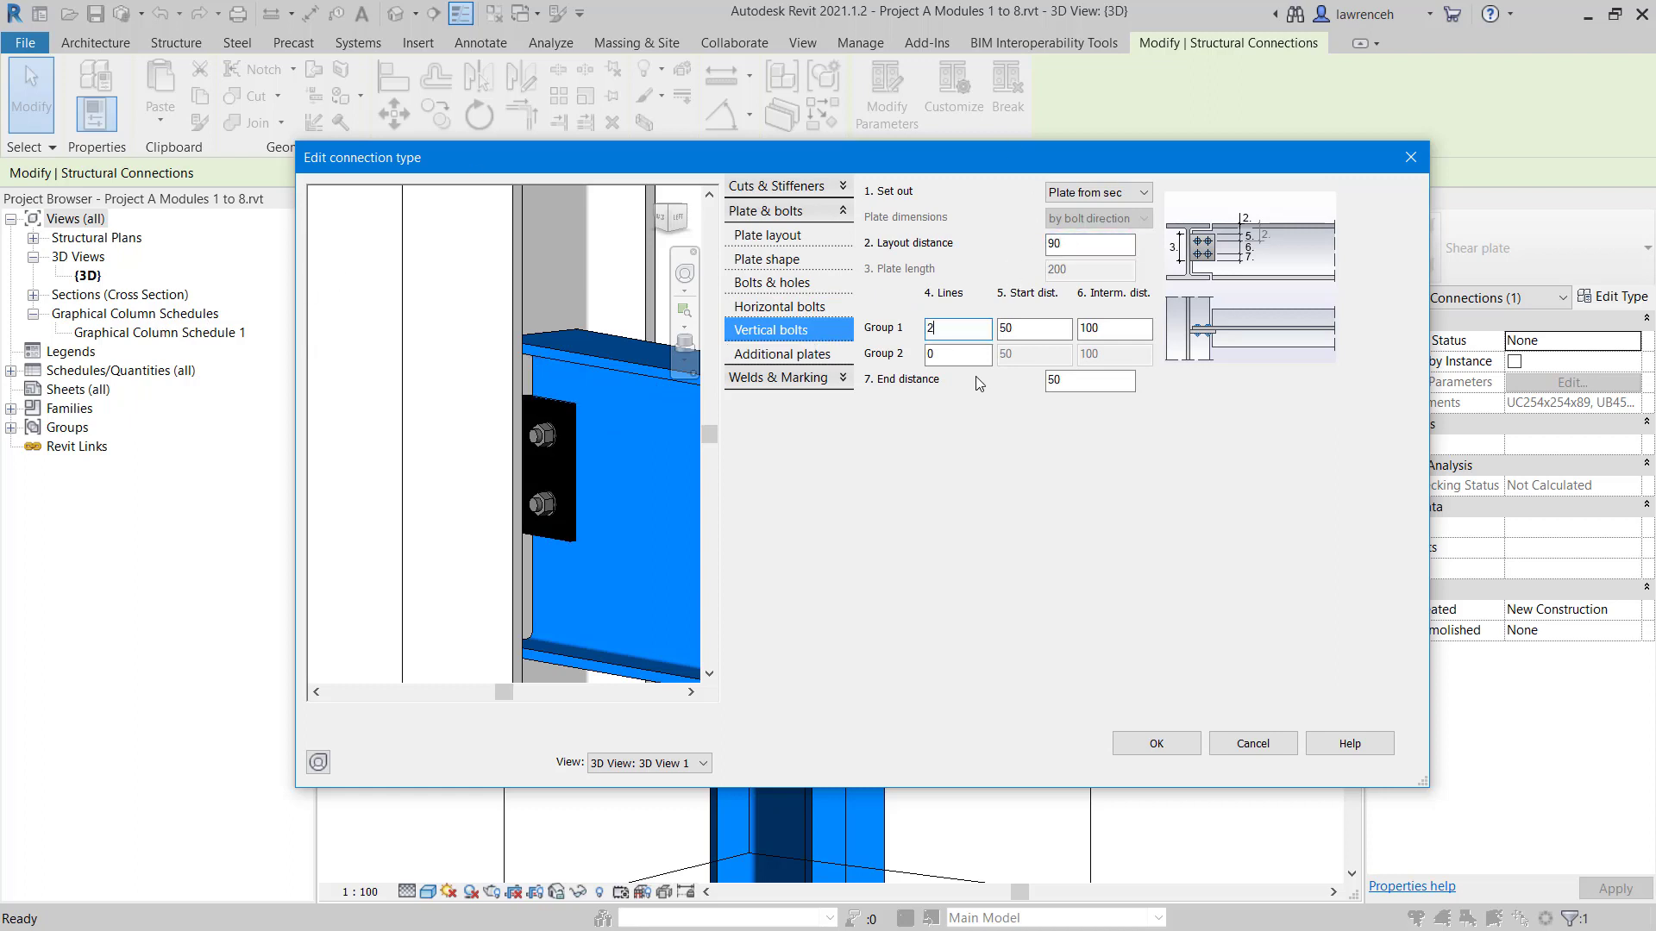
{"action": "double_click", "coordinate": [962, 330]}
{"action": "left_click", "coordinate": [1033, 331]}
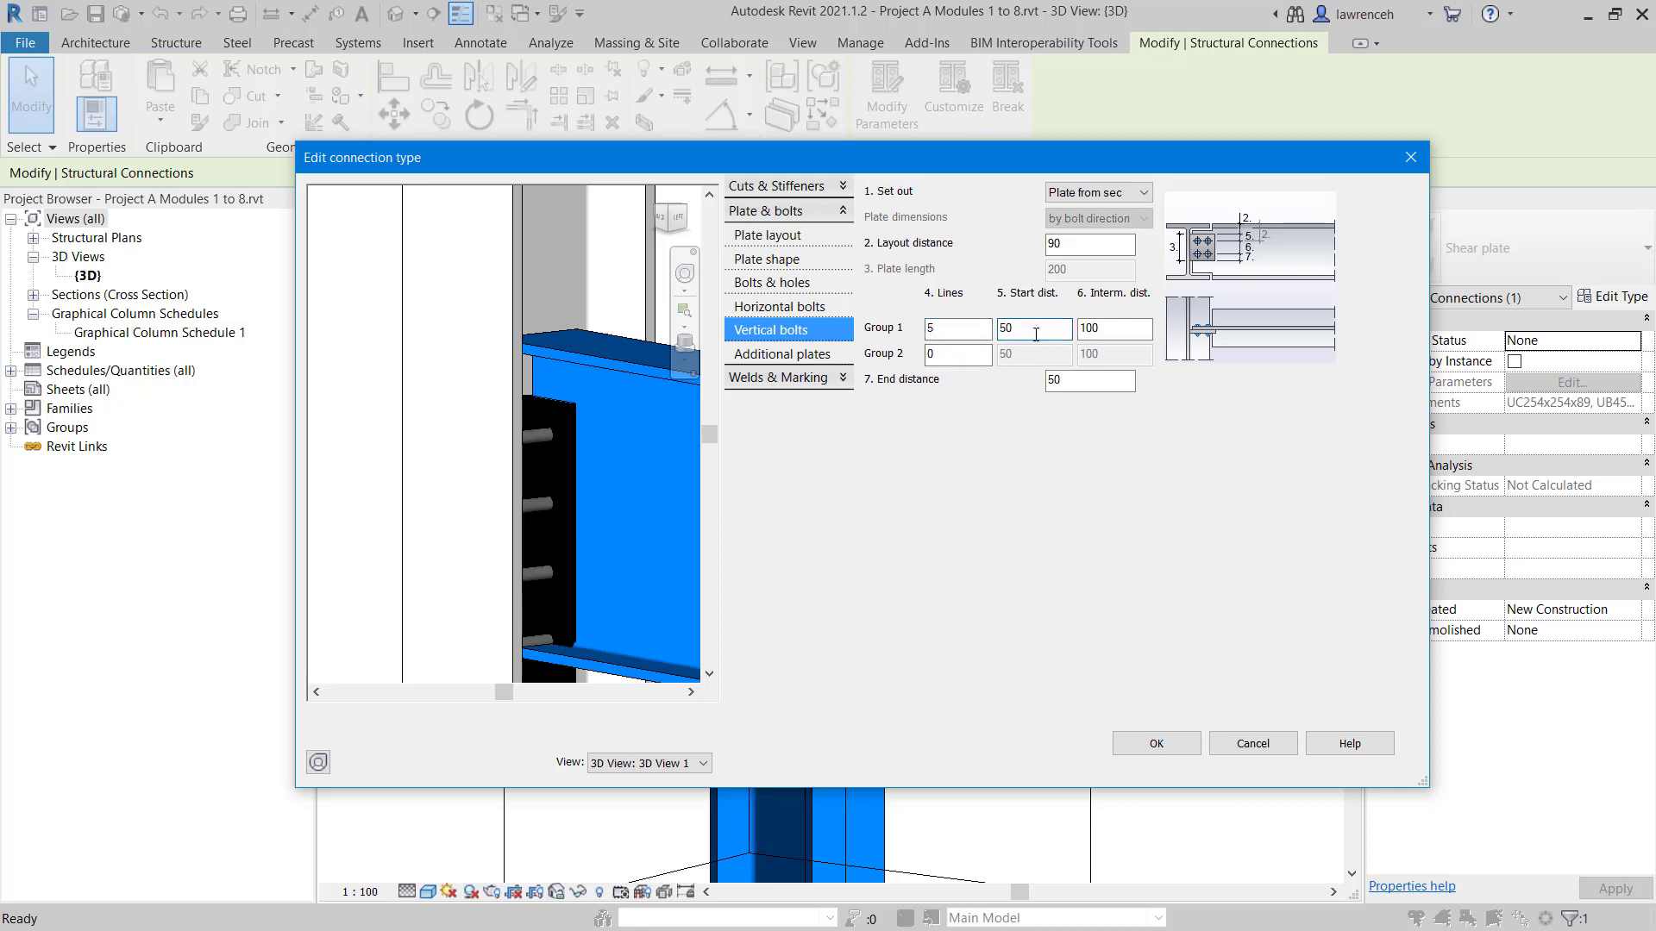
- Set Group 1's start distance to 50 and intermediate distance to 70, with the vertical bolts set out as Bolts from sec
{"action": "left_click_drag", "start_coordinate": [1015, 328], "coordinate": [919, 322]}
{"action": "type", "text": "50"}
{"action": "key", "text": "Tab"}
{"action": "type", "text": "70"}
{"action": "left_click", "coordinate": [1088, 384]}
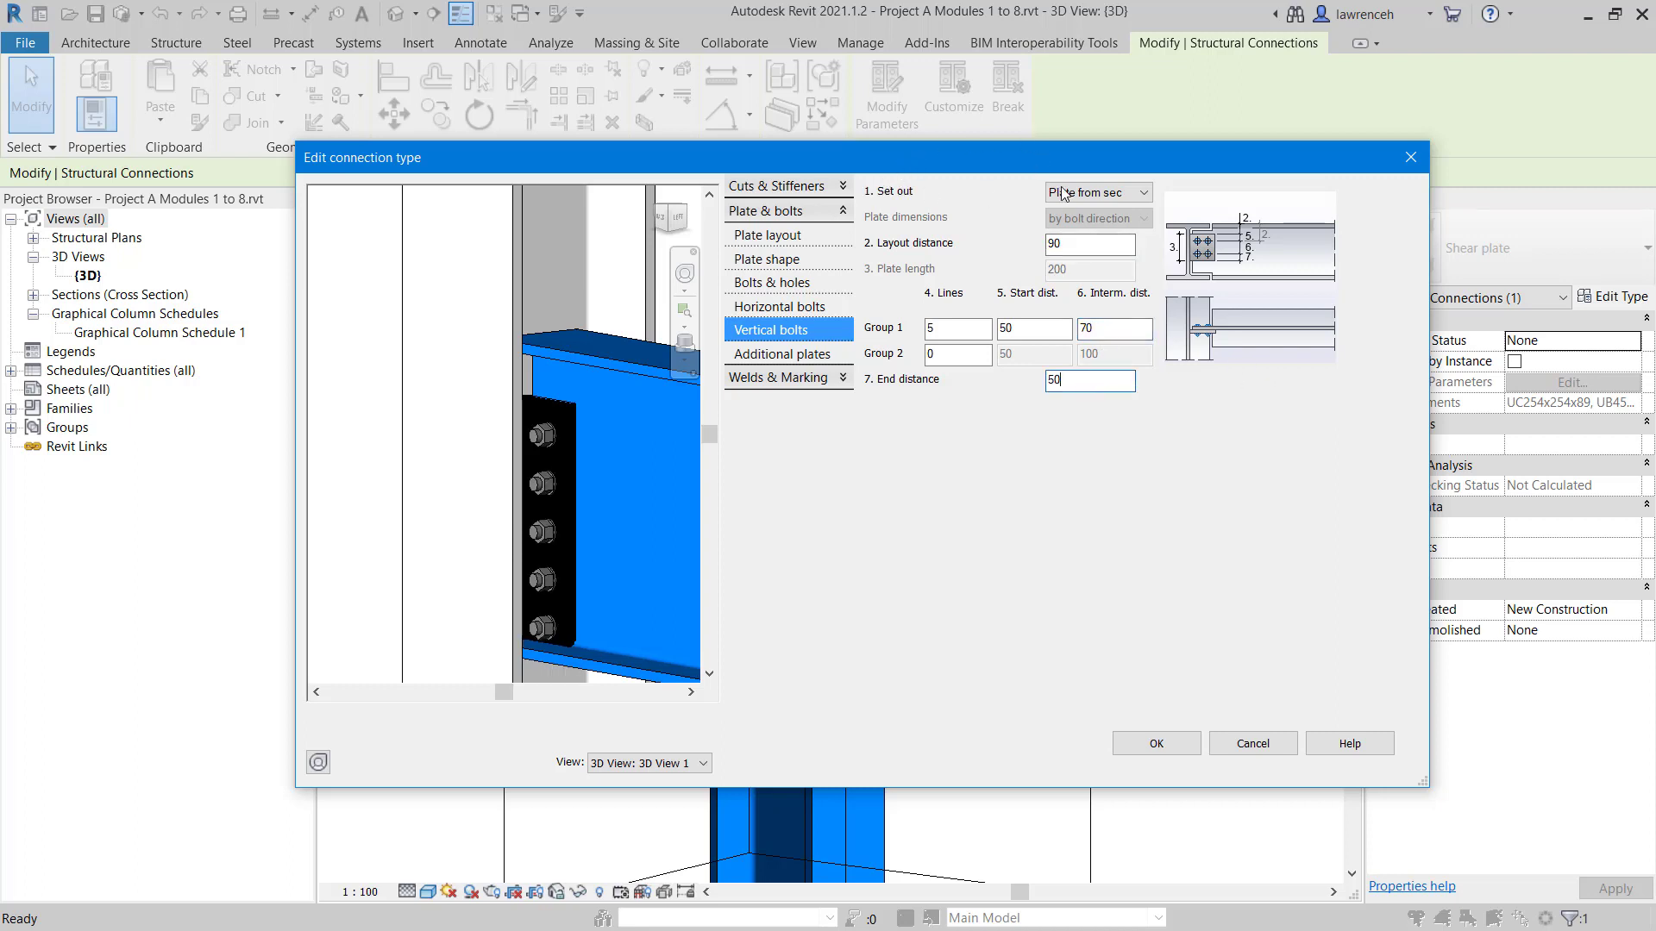
{"action": "left_click", "coordinate": [1144, 192]}
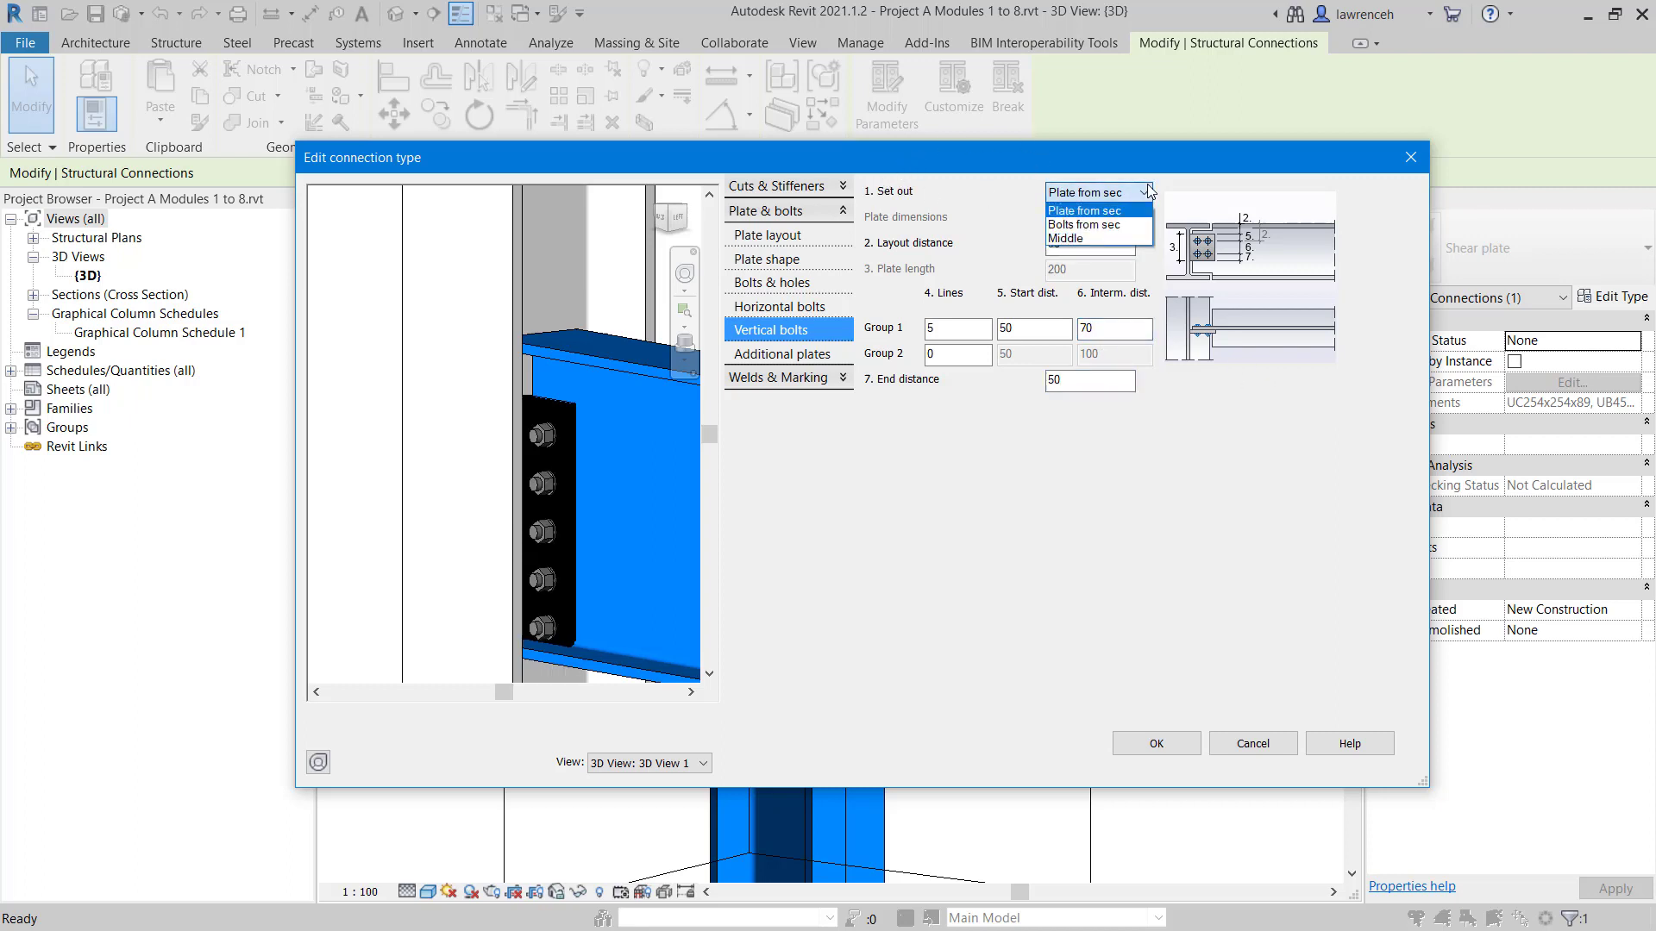
{"action": "left_click", "coordinate": [1116, 225]}
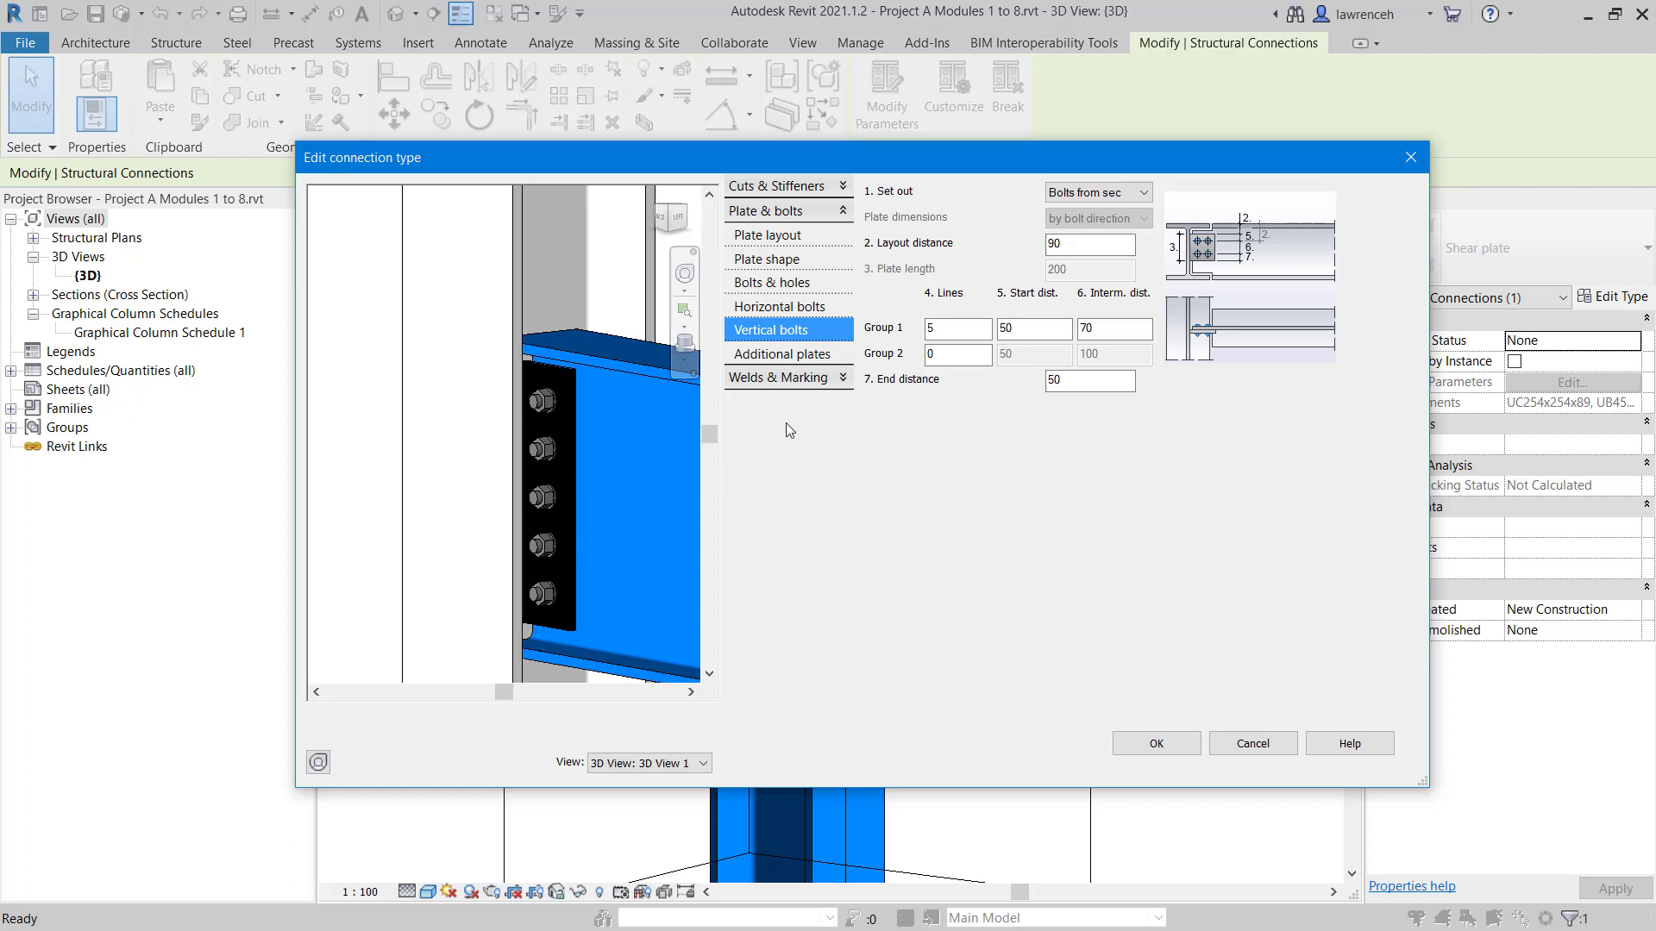
- Set the main web weld size to 8 mm, review the stiffener weld and punch mark options, and accept the connection type changes
{"action": "left_click", "coordinate": [800, 379]}
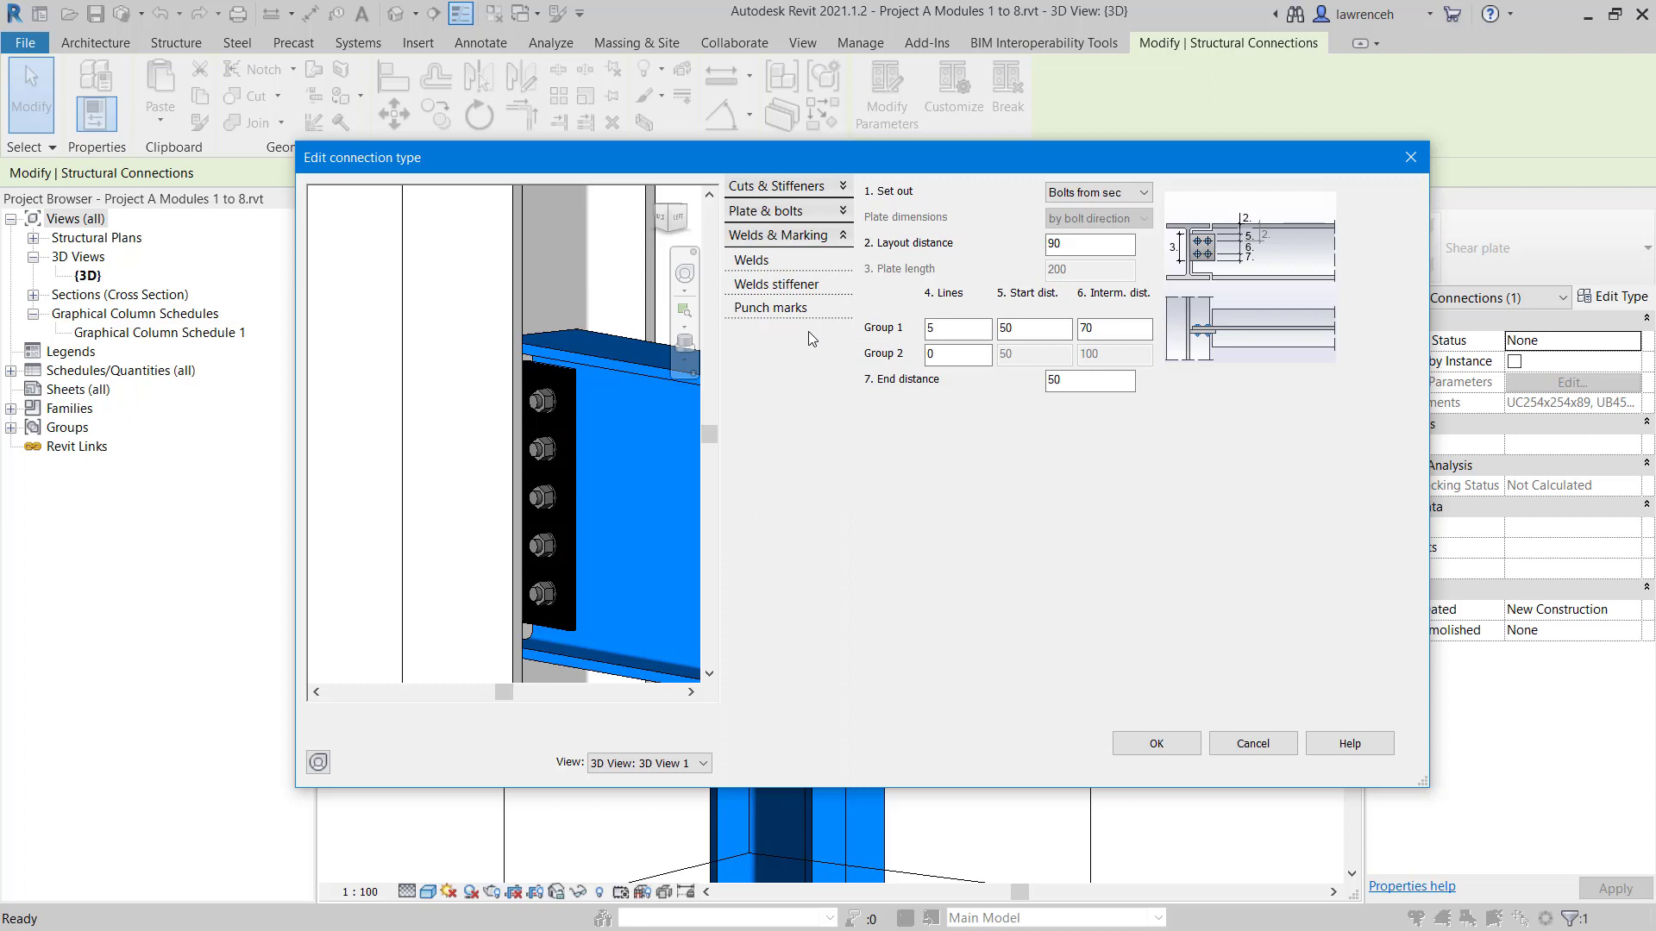
{"action": "left_click", "coordinate": [752, 260]}
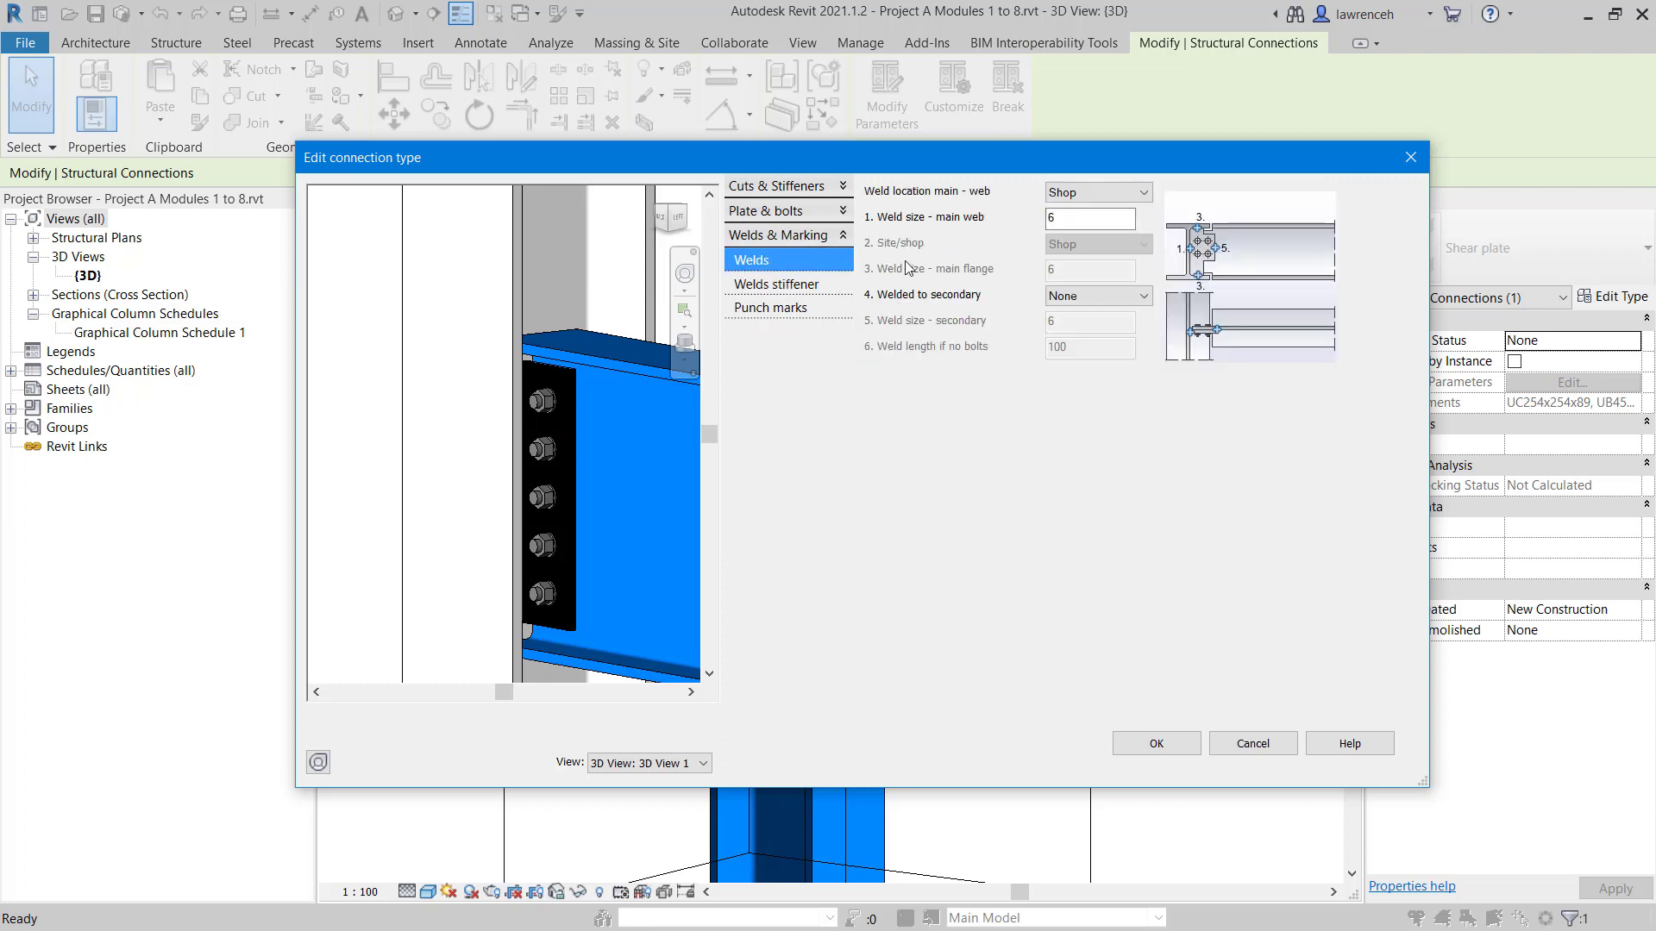
{"action": "double_click", "coordinate": [1066, 213]}
{"action": "left_click", "coordinate": [778, 289]}
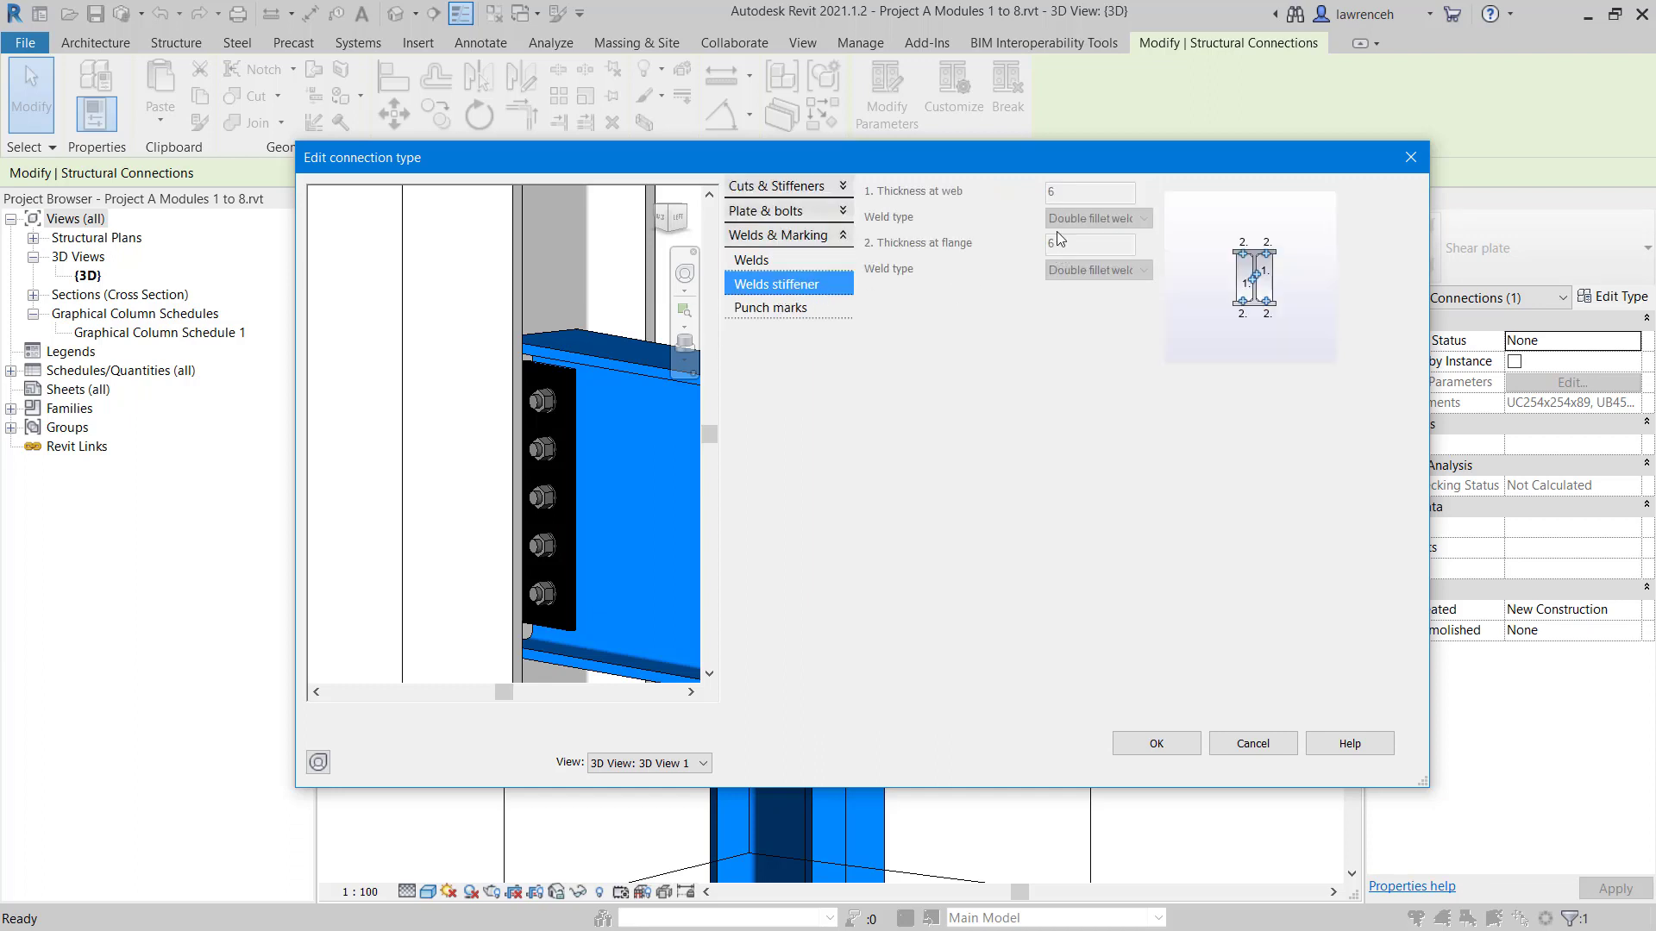
{"action": "left_click", "coordinate": [783, 308]}
{"action": "left_click", "coordinate": [758, 260]}
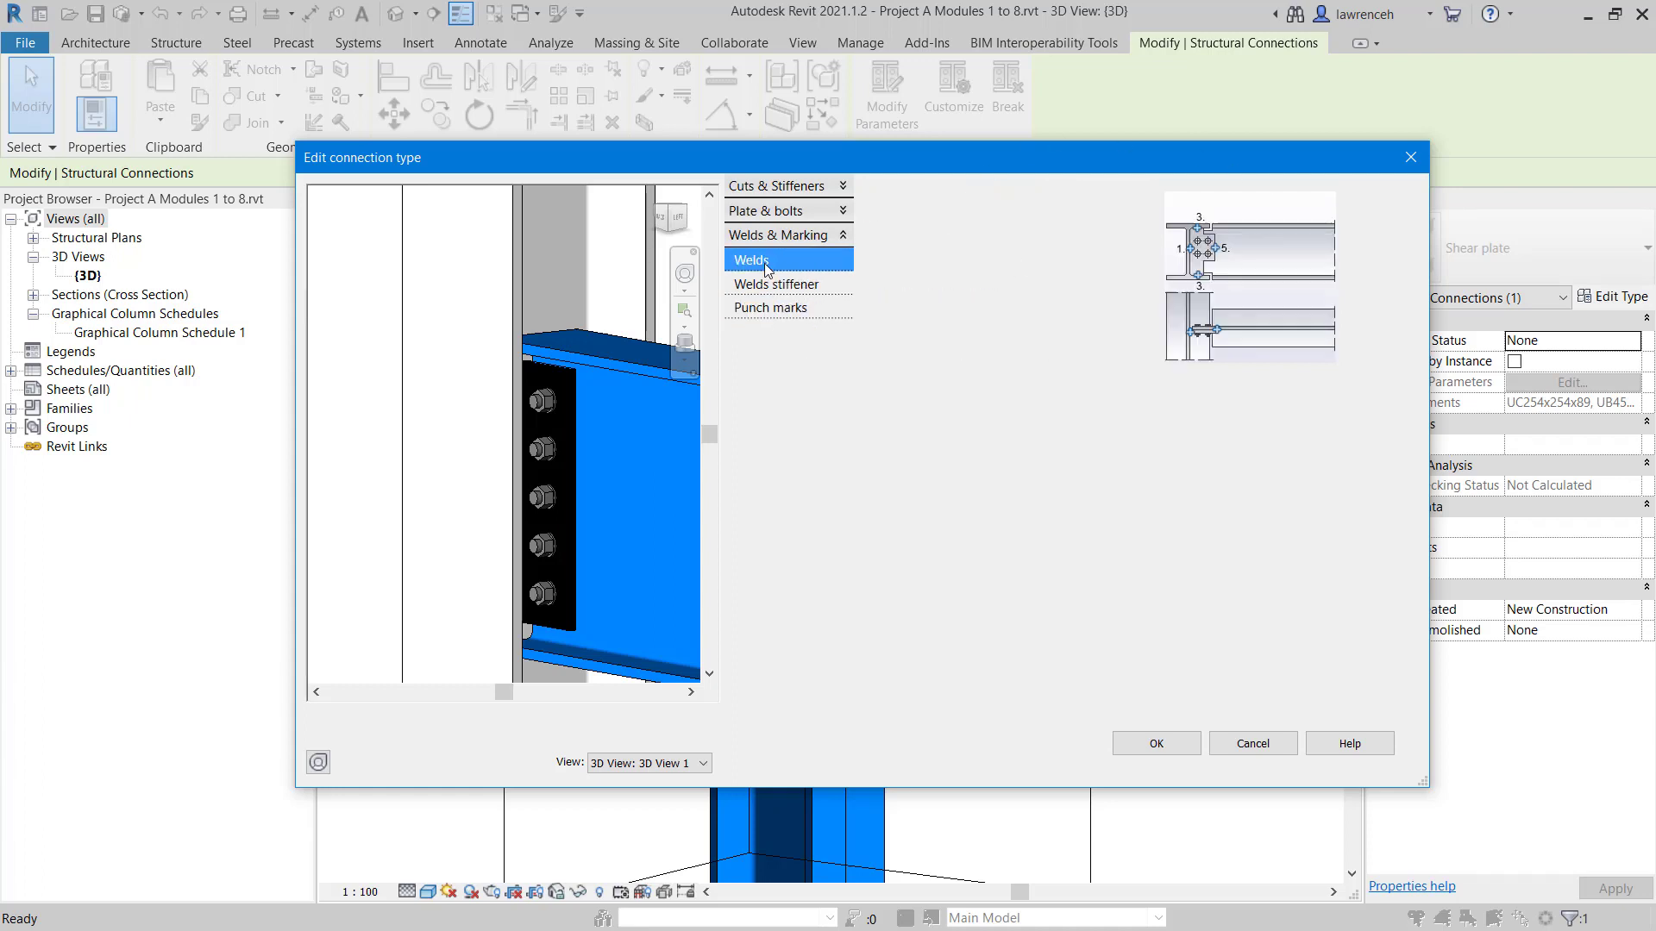
{"action": "left_click", "coordinate": [1187, 745]}
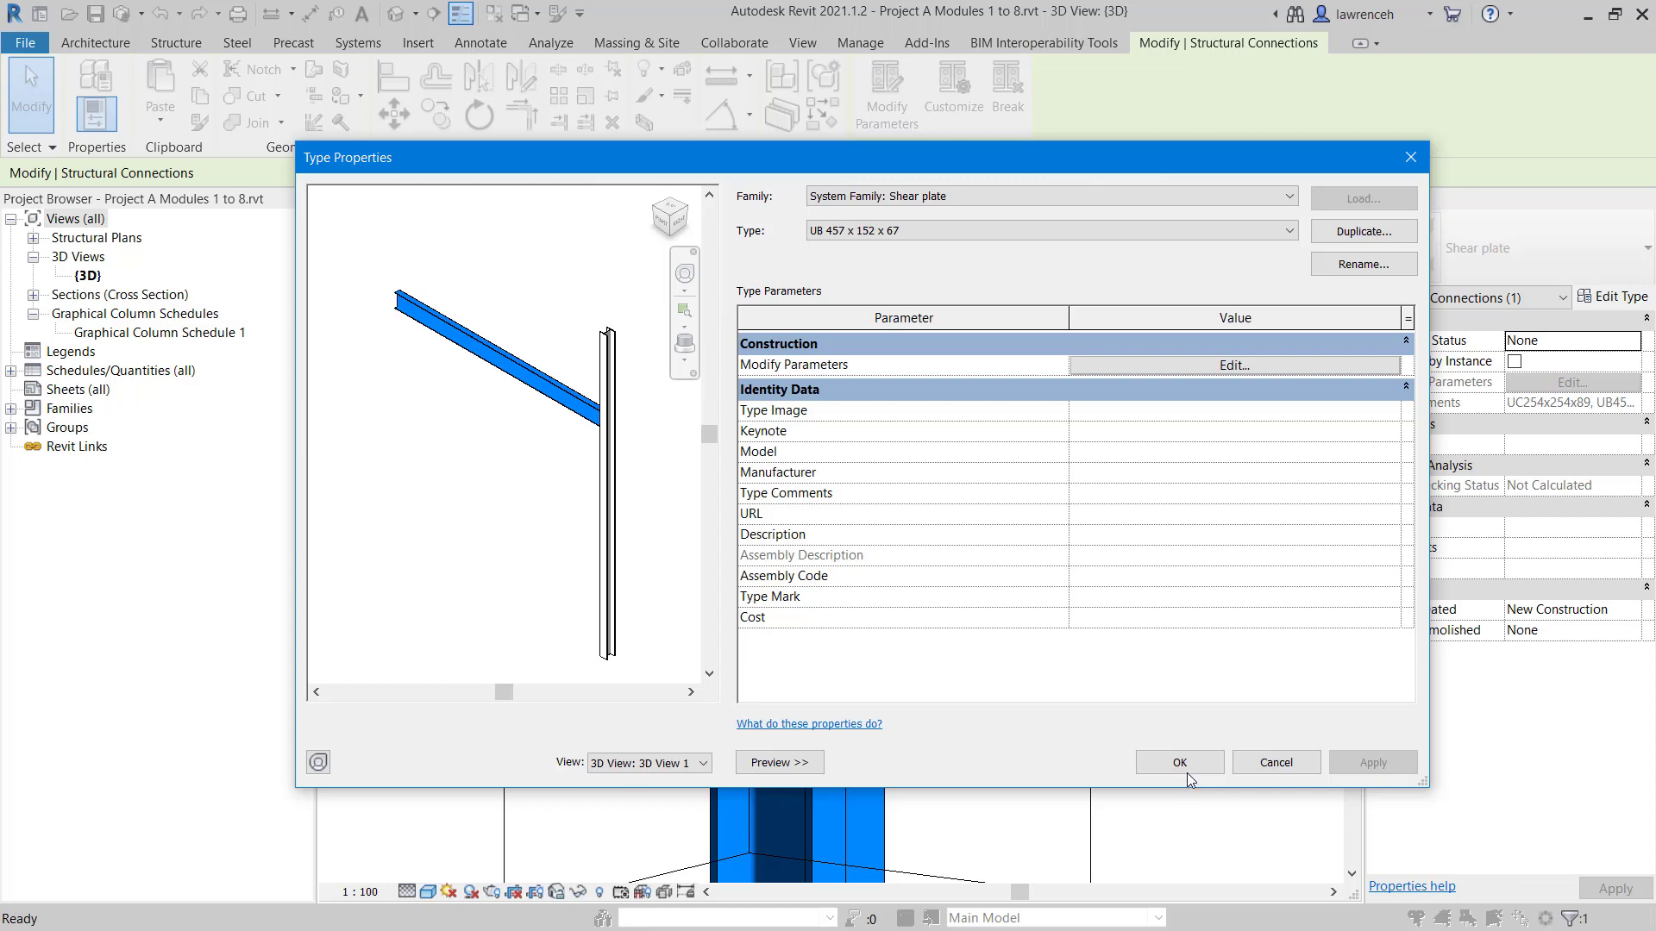
{"action": "left_click", "coordinate": [1207, 766]}
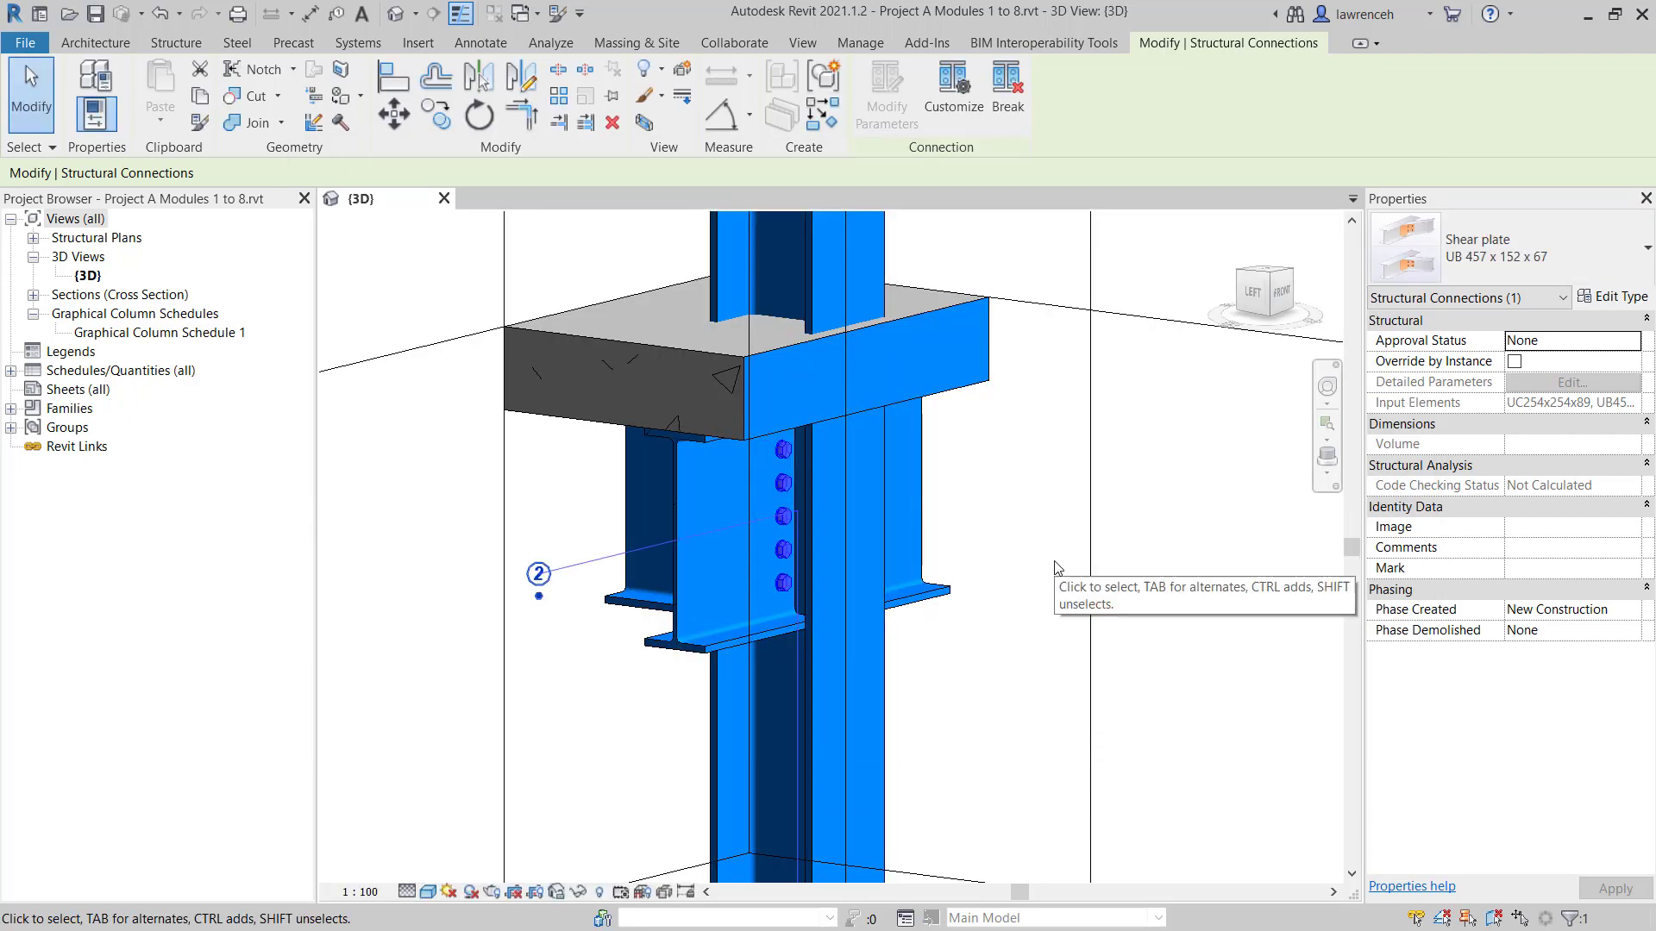
- Deselect the connection and turn off the 3D view's section box
{"action": "left_click", "coordinate": [975, 556]}
{"action": "mouse_move", "coordinate": [974, 556]}
{"action": "middle_mouse_down", "text": "shift"}
{"action": "mouse_move", "coordinate": [933, 555]}
{"action": "mouse_move", "coordinate": [1026, 554]}
{"action": "mouse_move", "coordinate": [930, 584]}
{"action": "mouse_move", "coordinate": [961, 565]}
{"action": "middle_mouse_up", "text": "shift"}
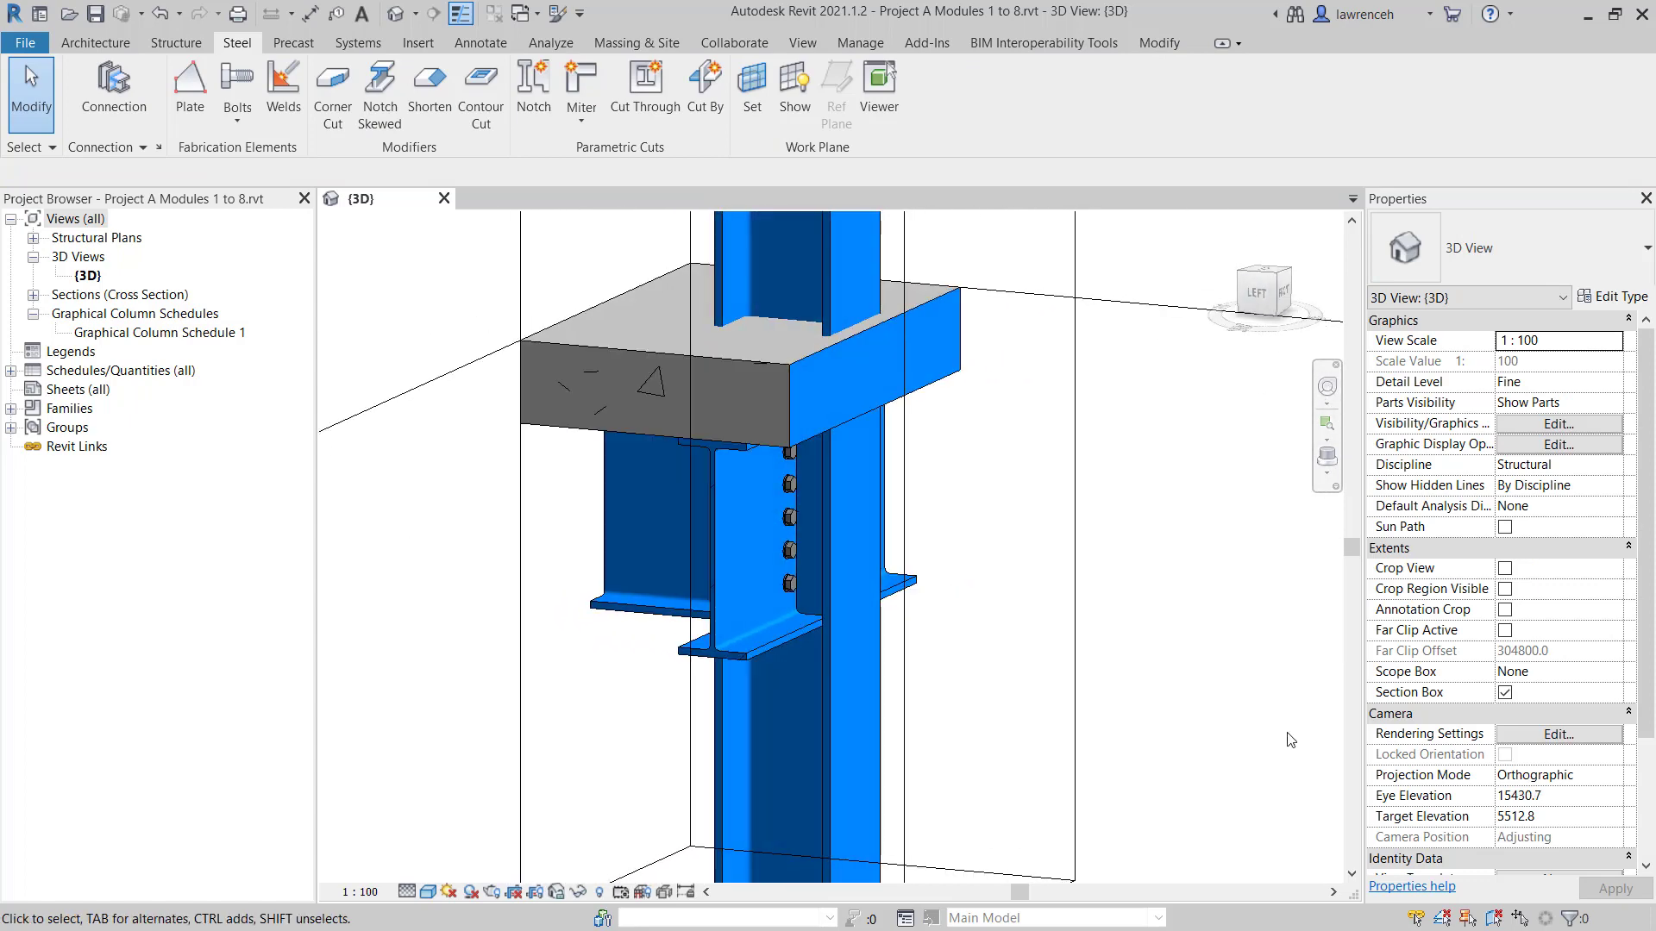
{"action": "left_click", "coordinate": [1505, 692]}
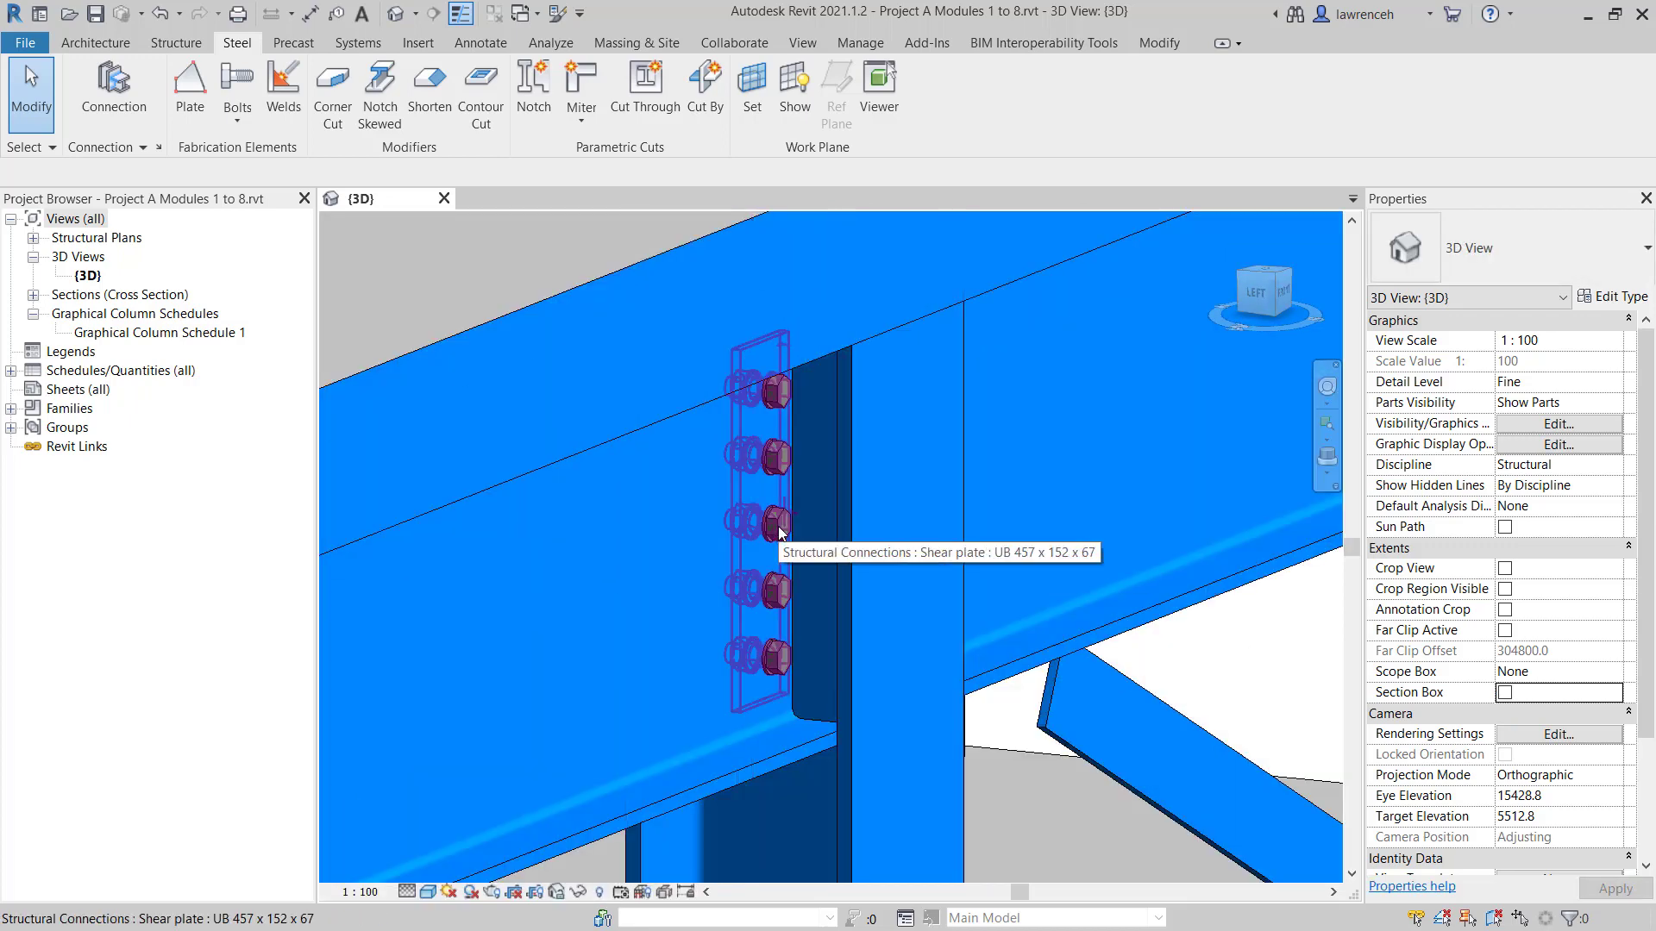
- Enable Override by Instance for the UB 457 x 152 x 67 shear plate connection and open Code Checking in its detailed parameters
{"action": "left_click", "coordinate": [780, 528]}
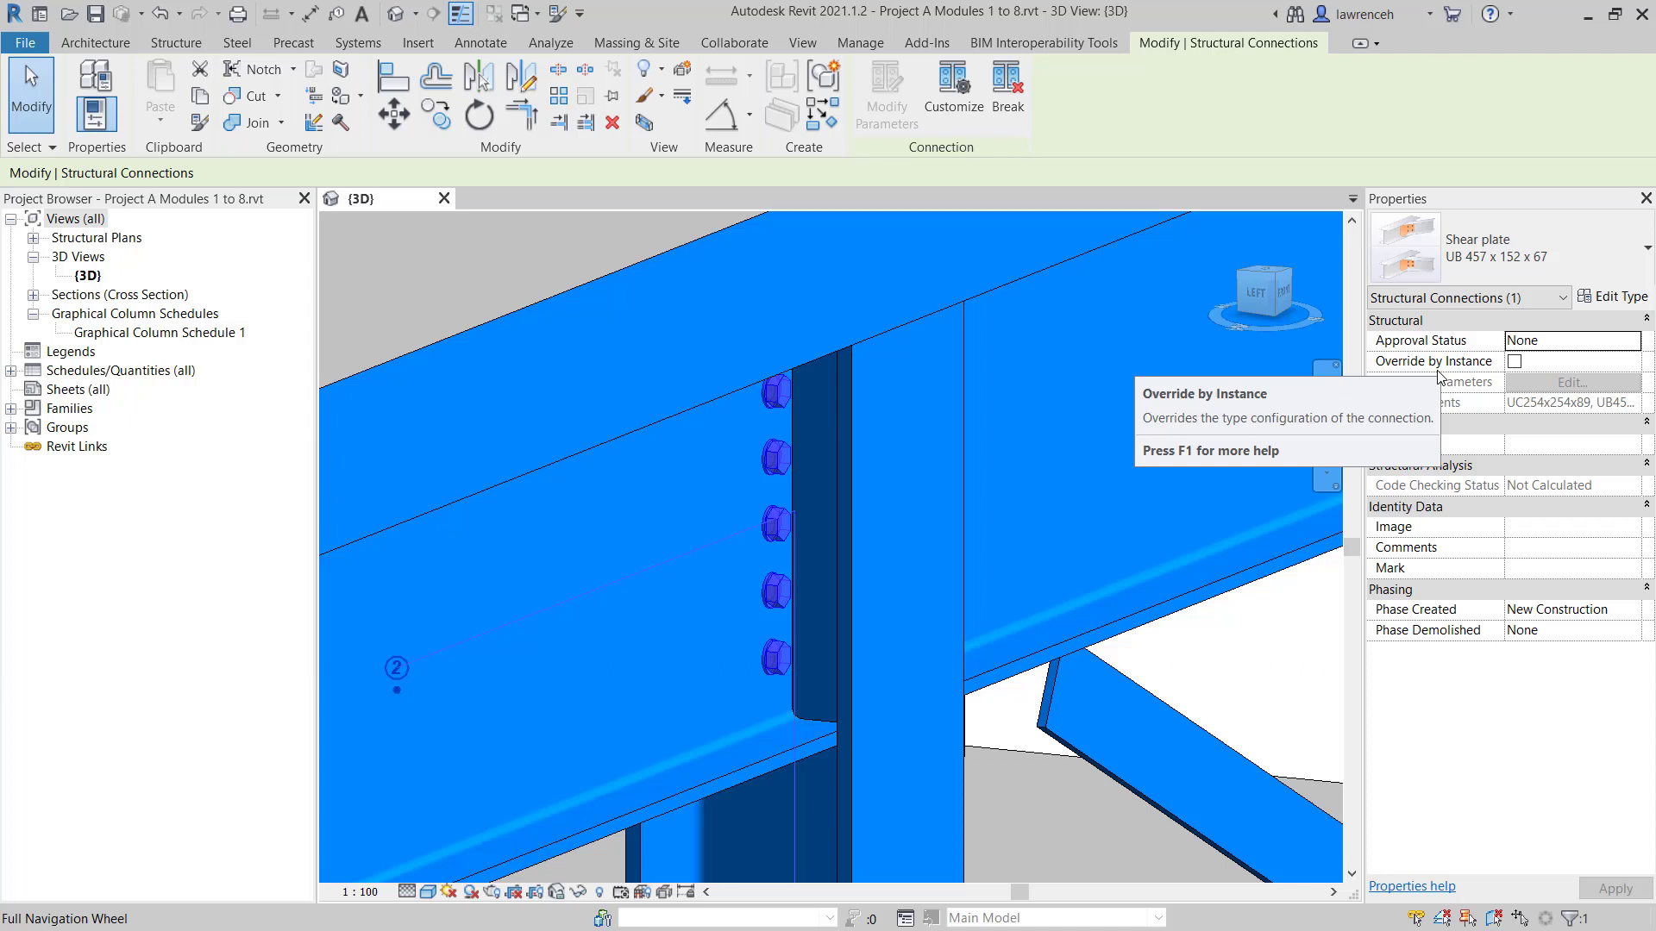
{"action": "left_click", "coordinate": [1515, 362]}
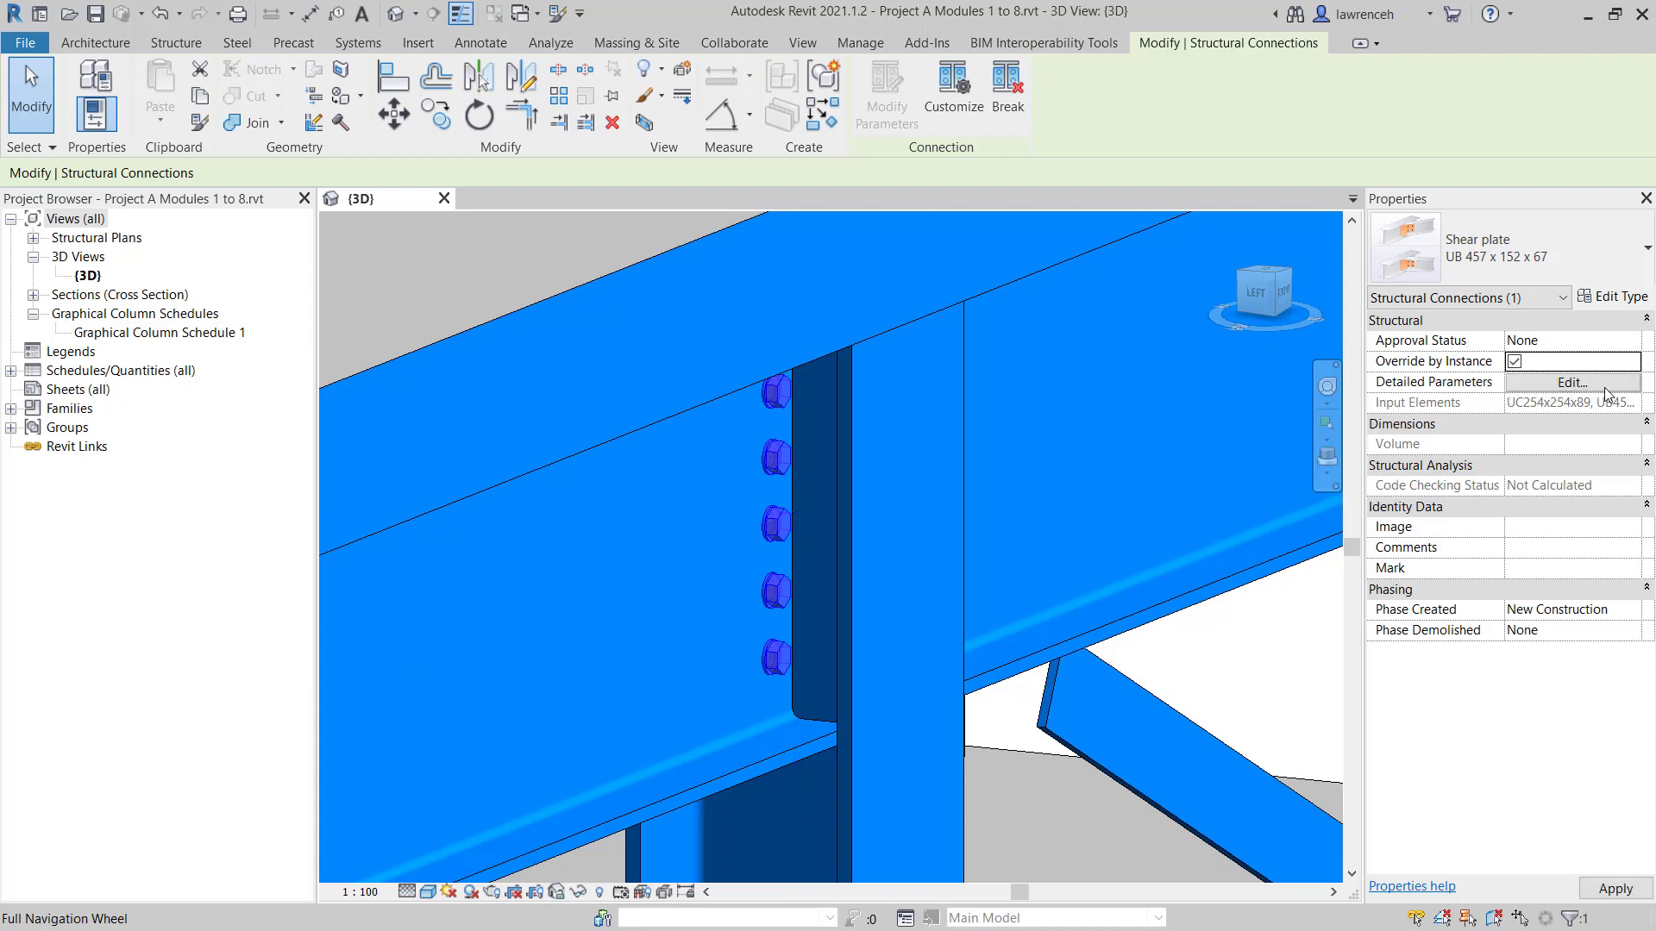
{"action": "left_click", "coordinate": [1577, 385]}
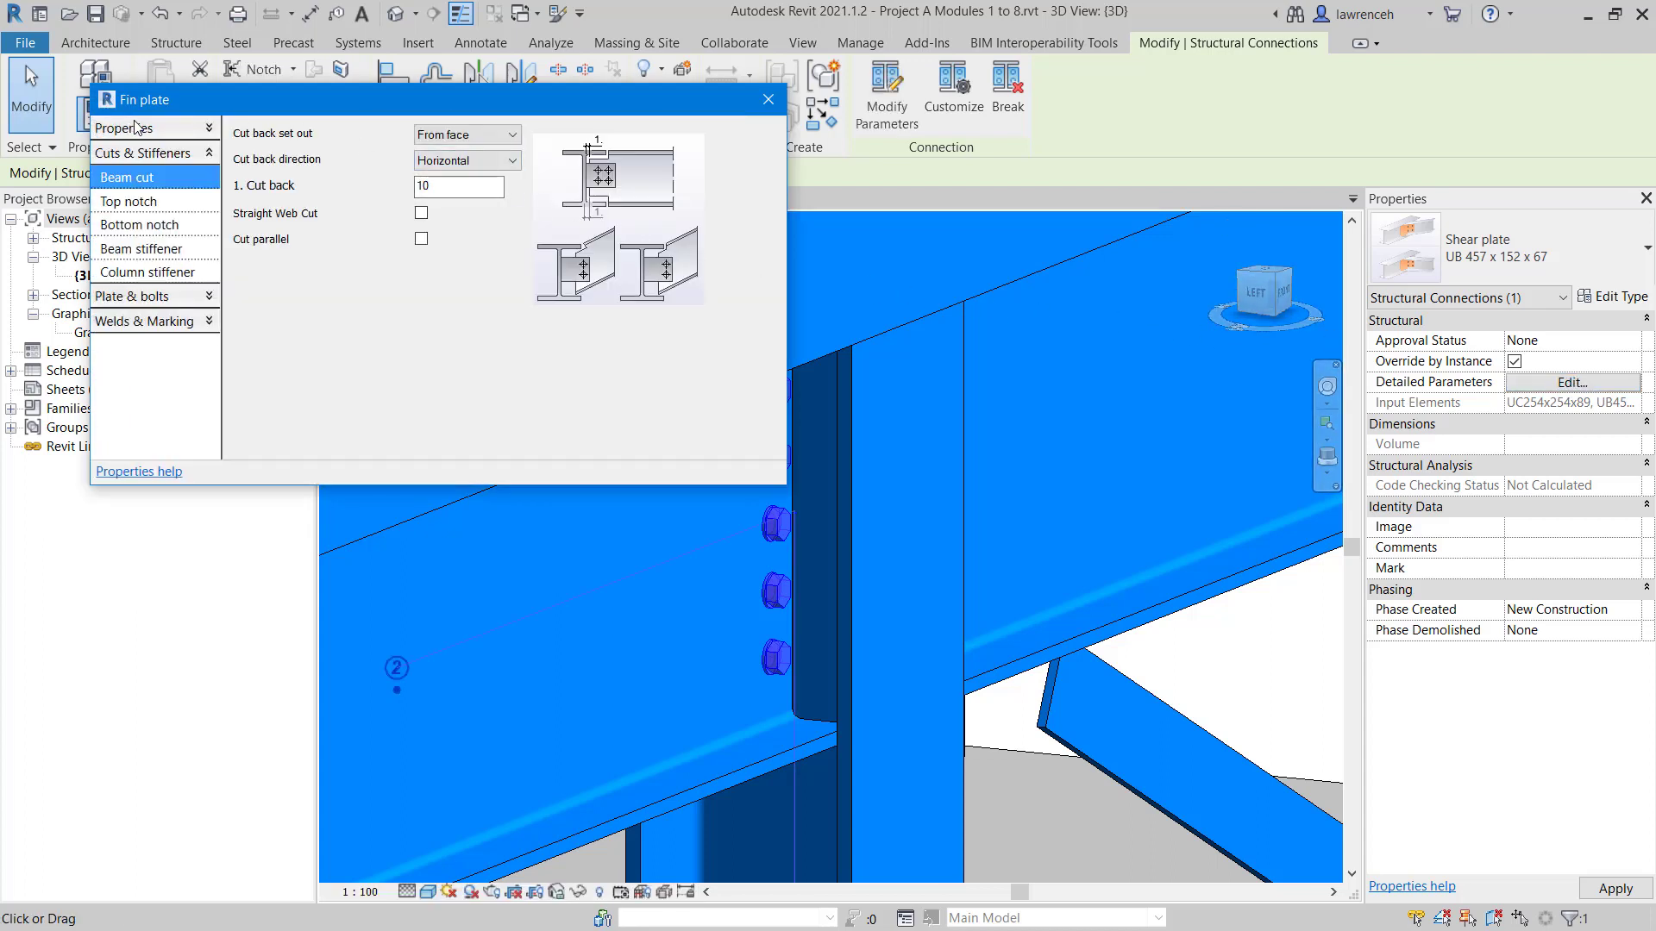
{"action": "left_click", "coordinate": [209, 128]}
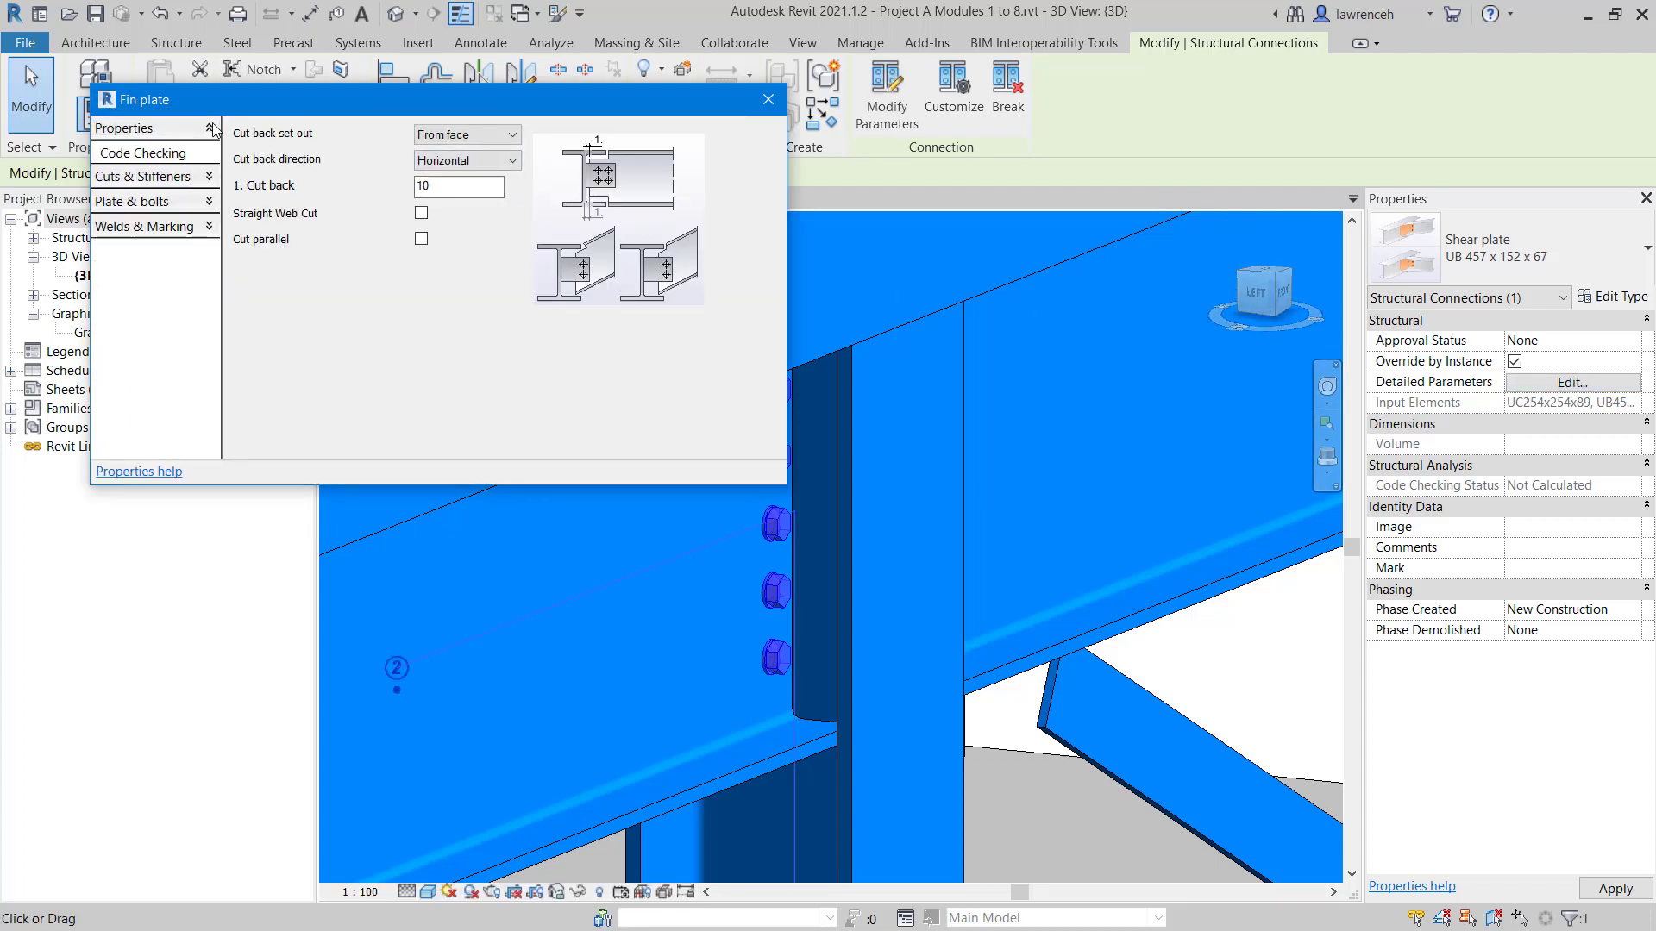
{"action": "left_click", "coordinate": [167, 153]}
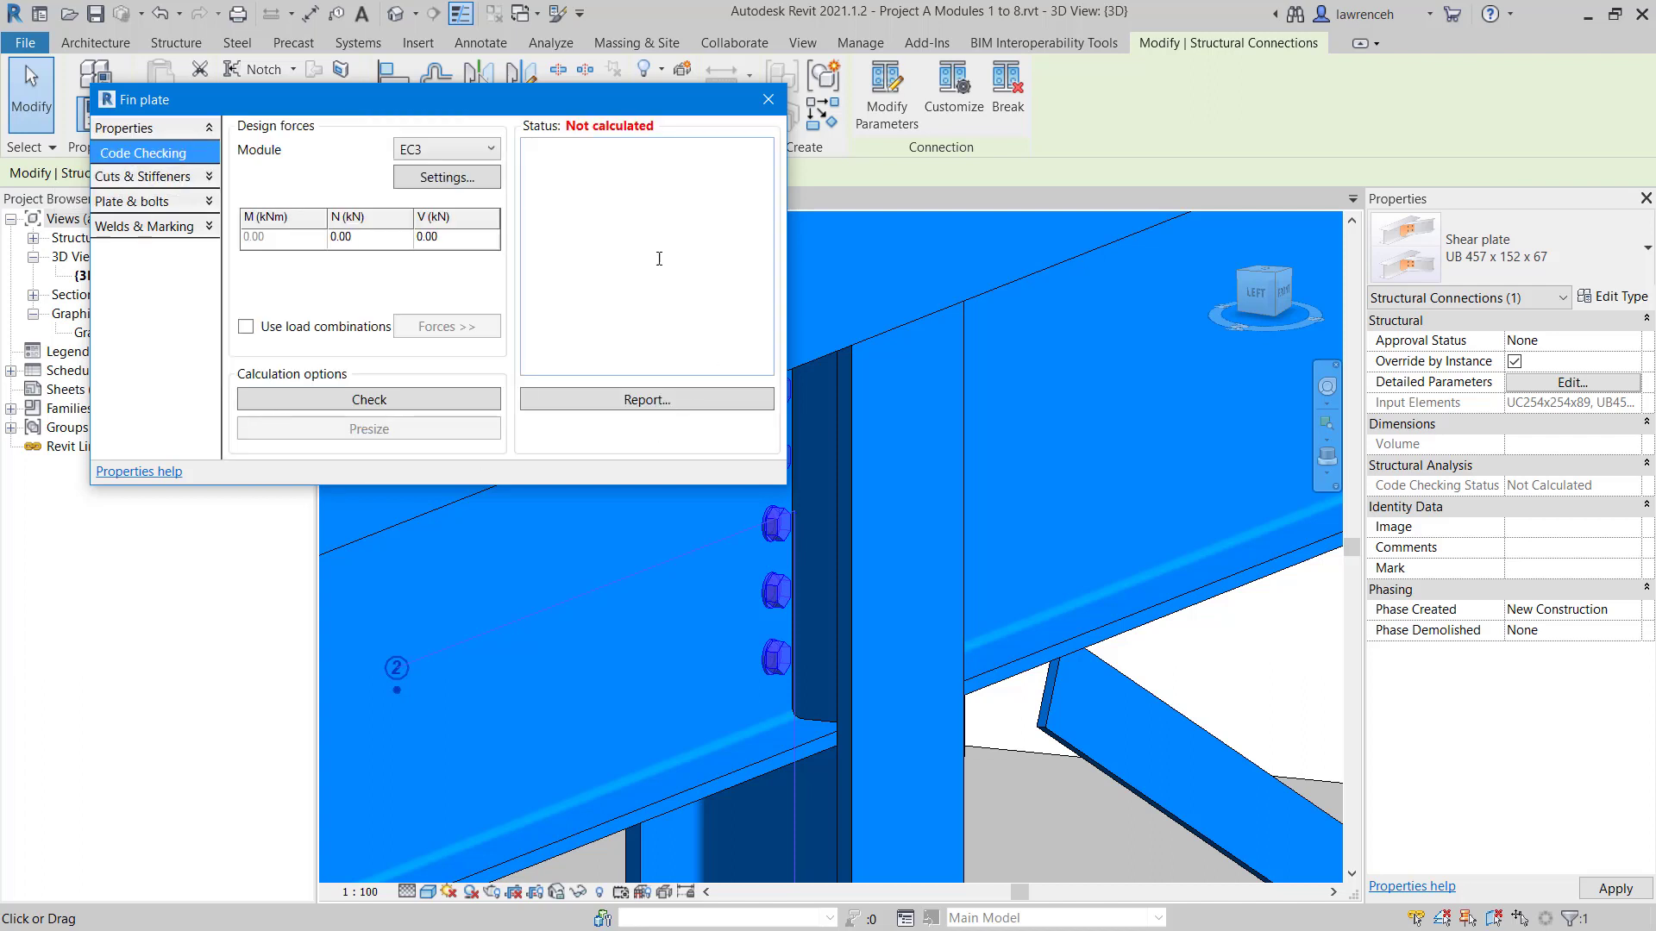
- Set the design shear force V to 350 kN and run the EC3 code check on the connection
{"action": "left_click_drag", "start_coordinate": [646, 109], "coordinate": [654, 105]}
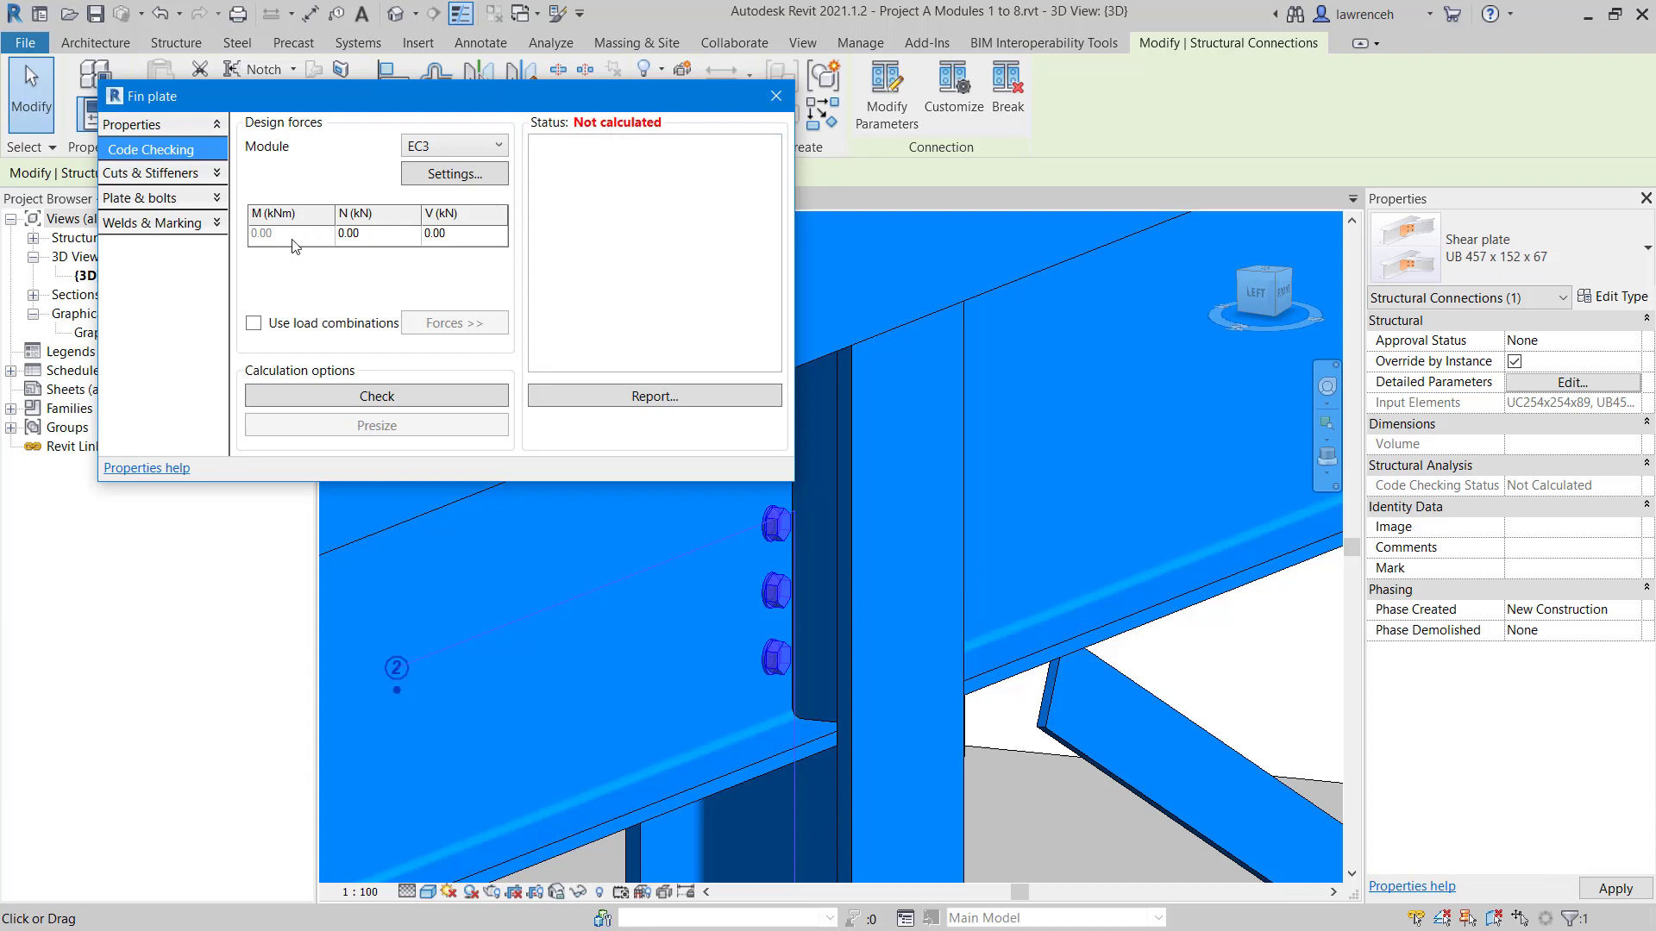
{"action": "left_click", "coordinate": [463, 245]}
{"action": "left_click", "coordinate": [481, 240]}
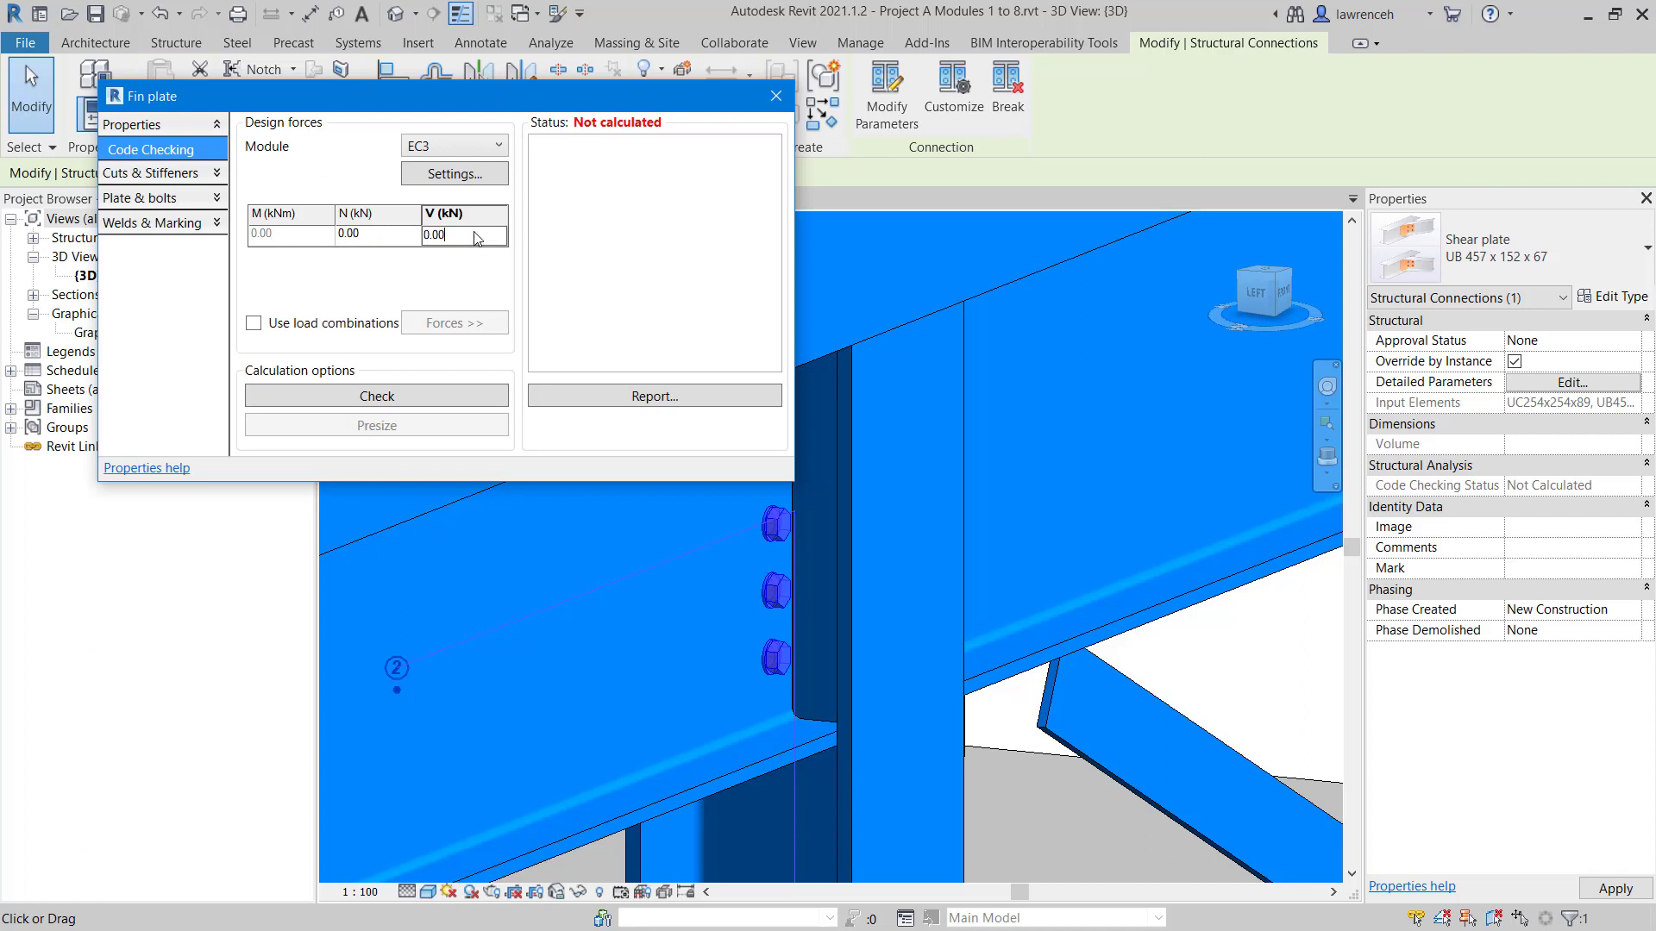
{"action": "left_click_drag", "start_coordinate": [476, 238], "coordinate": [427, 237]}
{"action": "type", "text": "55"}
{"action": "left_click", "coordinate": [437, 392]}
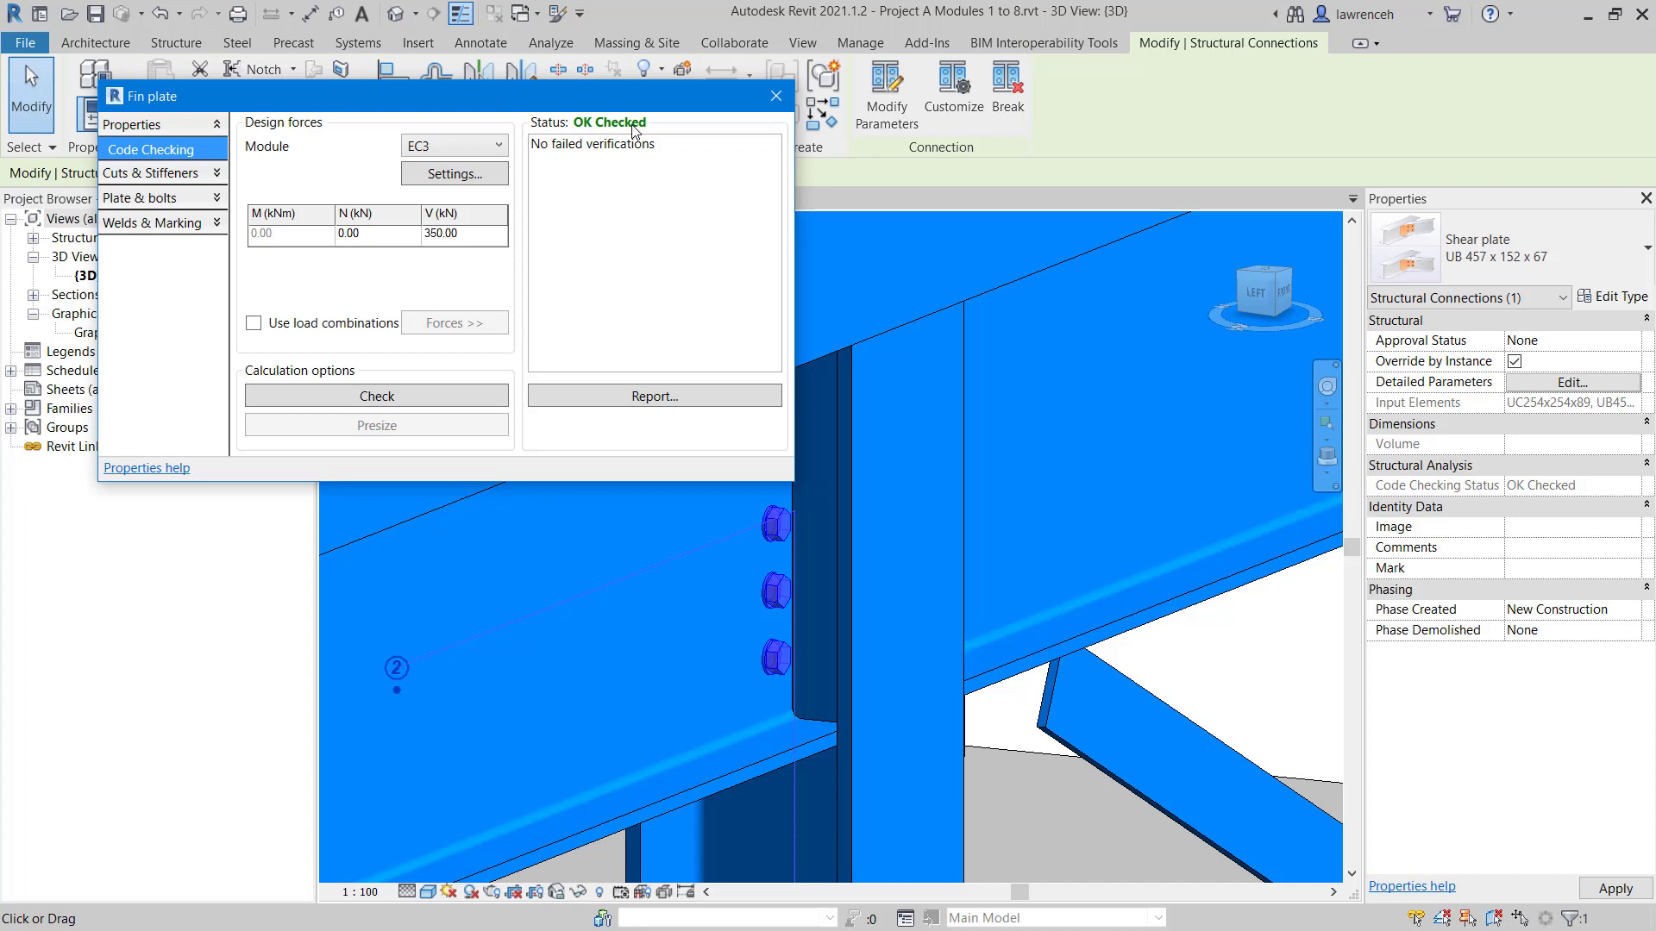
- Open the code check report in the browser and review the connected elements, design efforts, weld thickness and bolt properties
{"action": "left_click", "coordinate": [681, 403]}
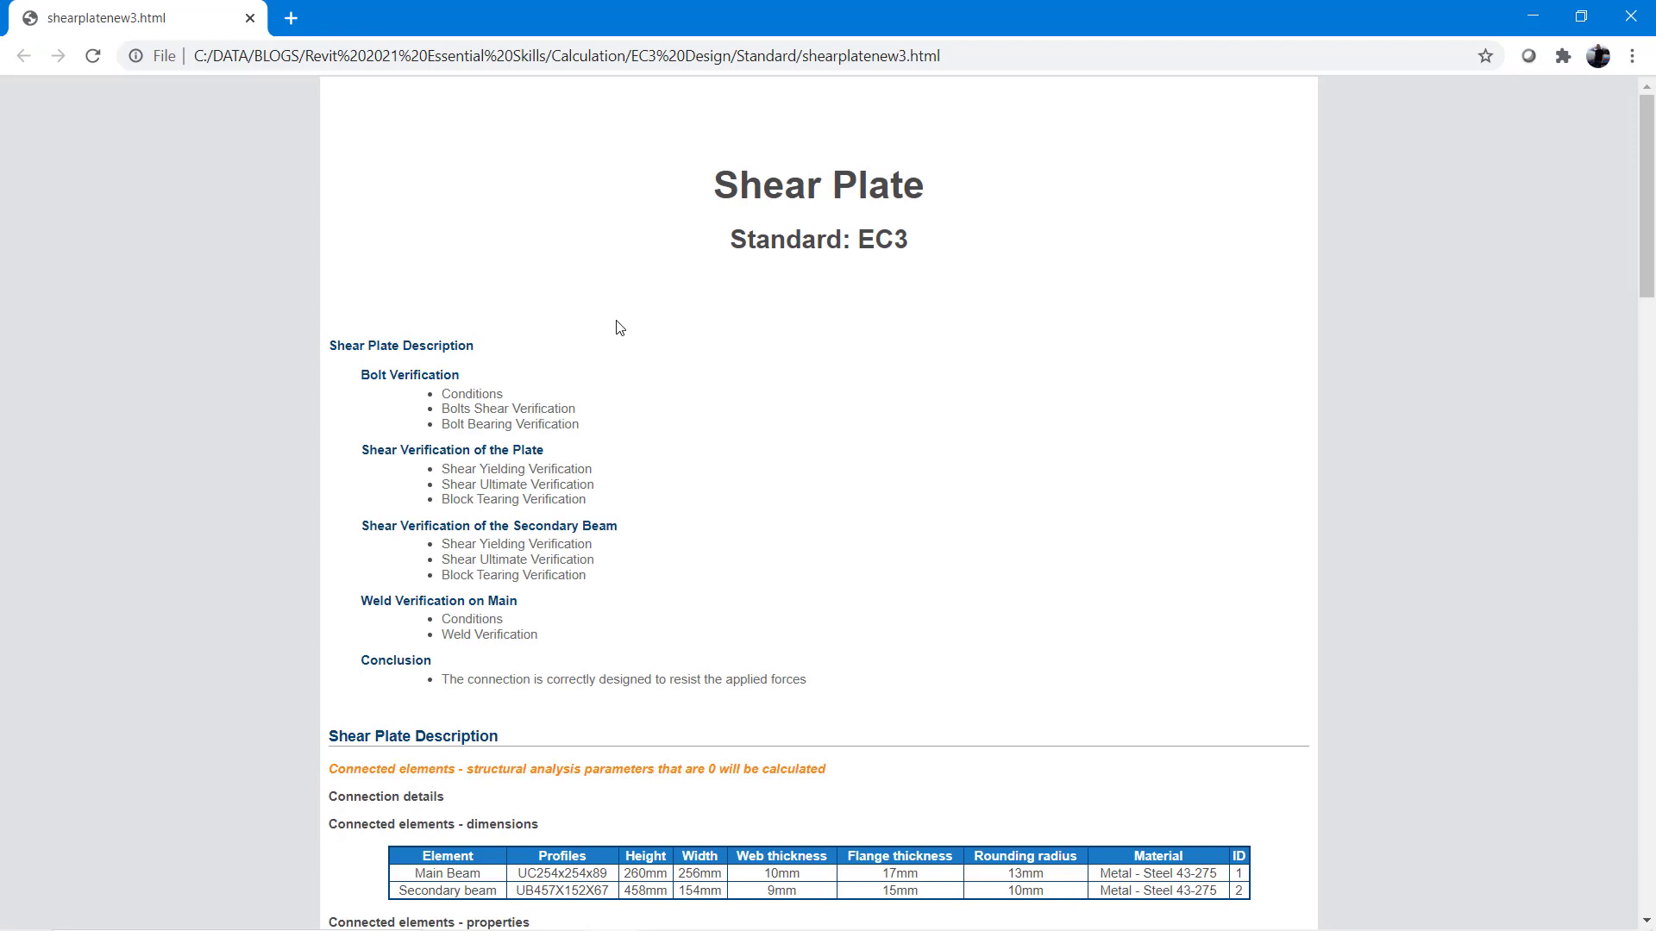
{"action": "scroll", "coordinate": [615, 328], "scroll_direction": "down", "scroll_amount": 5}
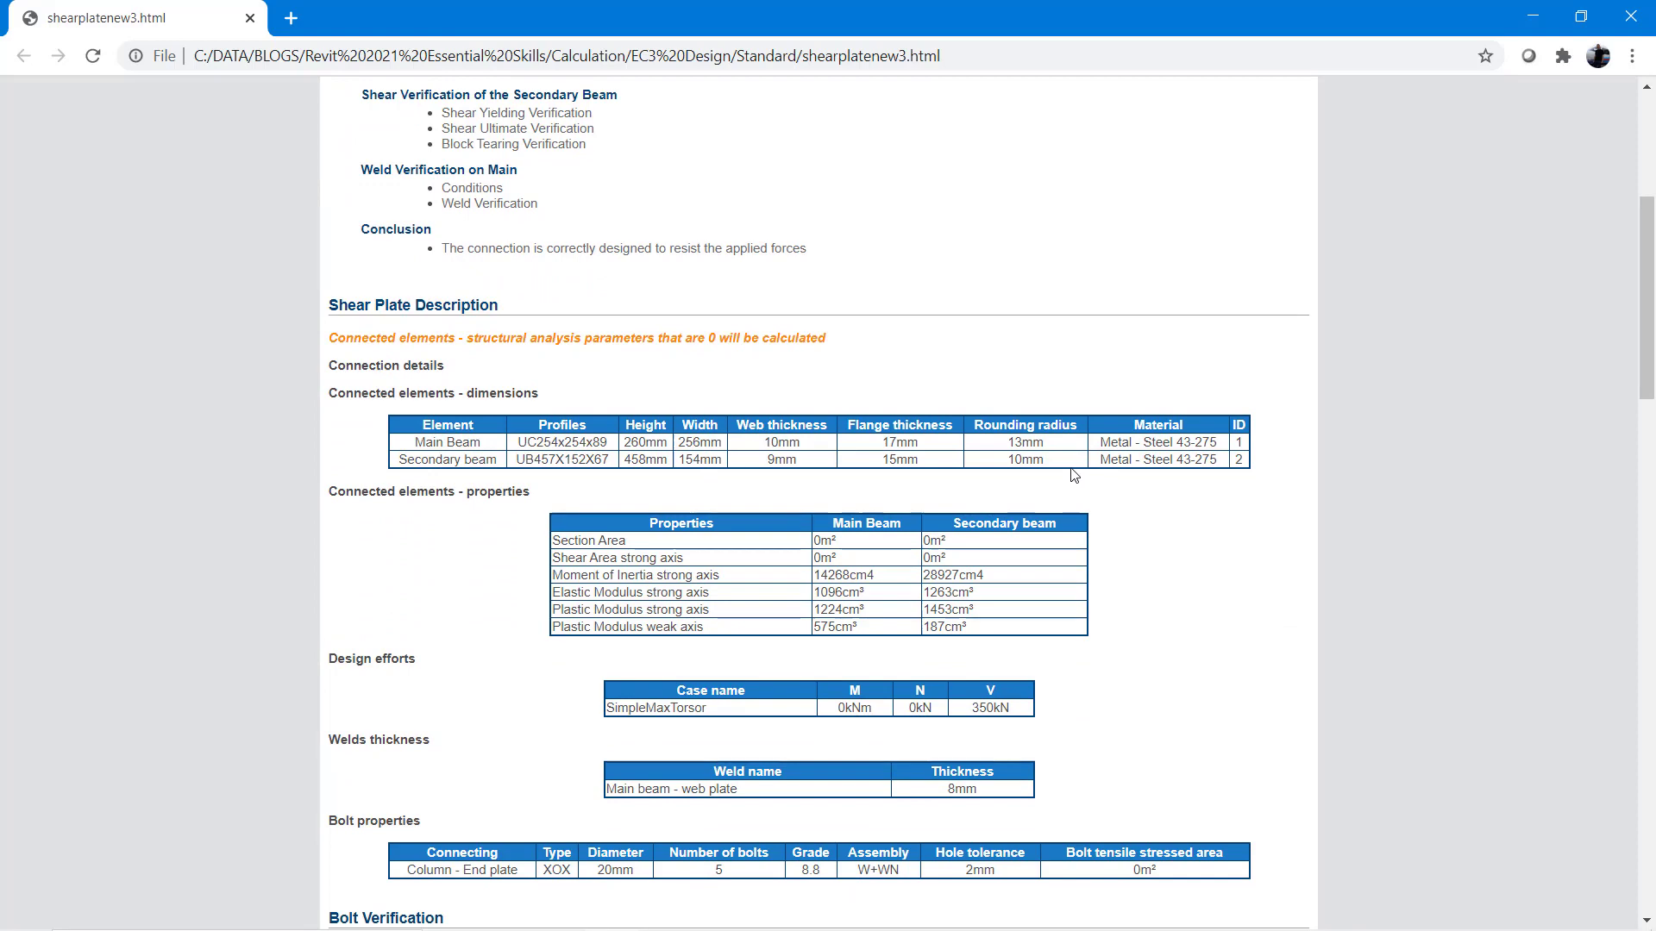
{"action": "scroll", "coordinate": [881, 356], "scroll_direction": "down", "scroll_amount": 3}
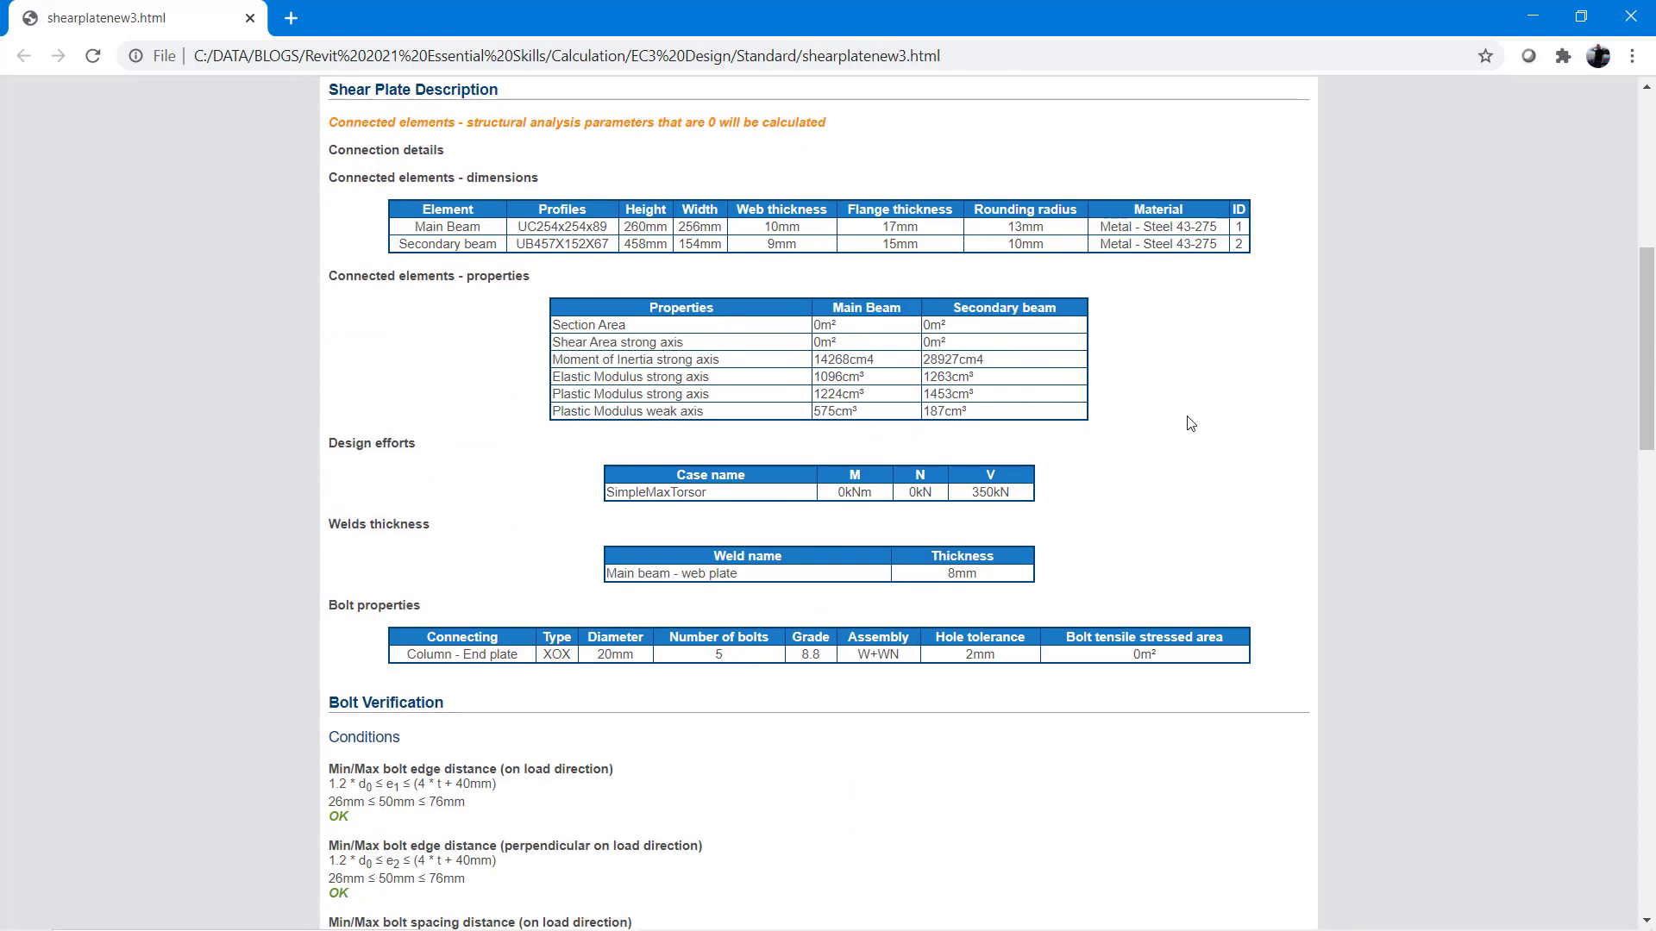
{"action": "scroll", "coordinate": [850, 429], "scroll_direction": "down", "scroll_amount": 5}
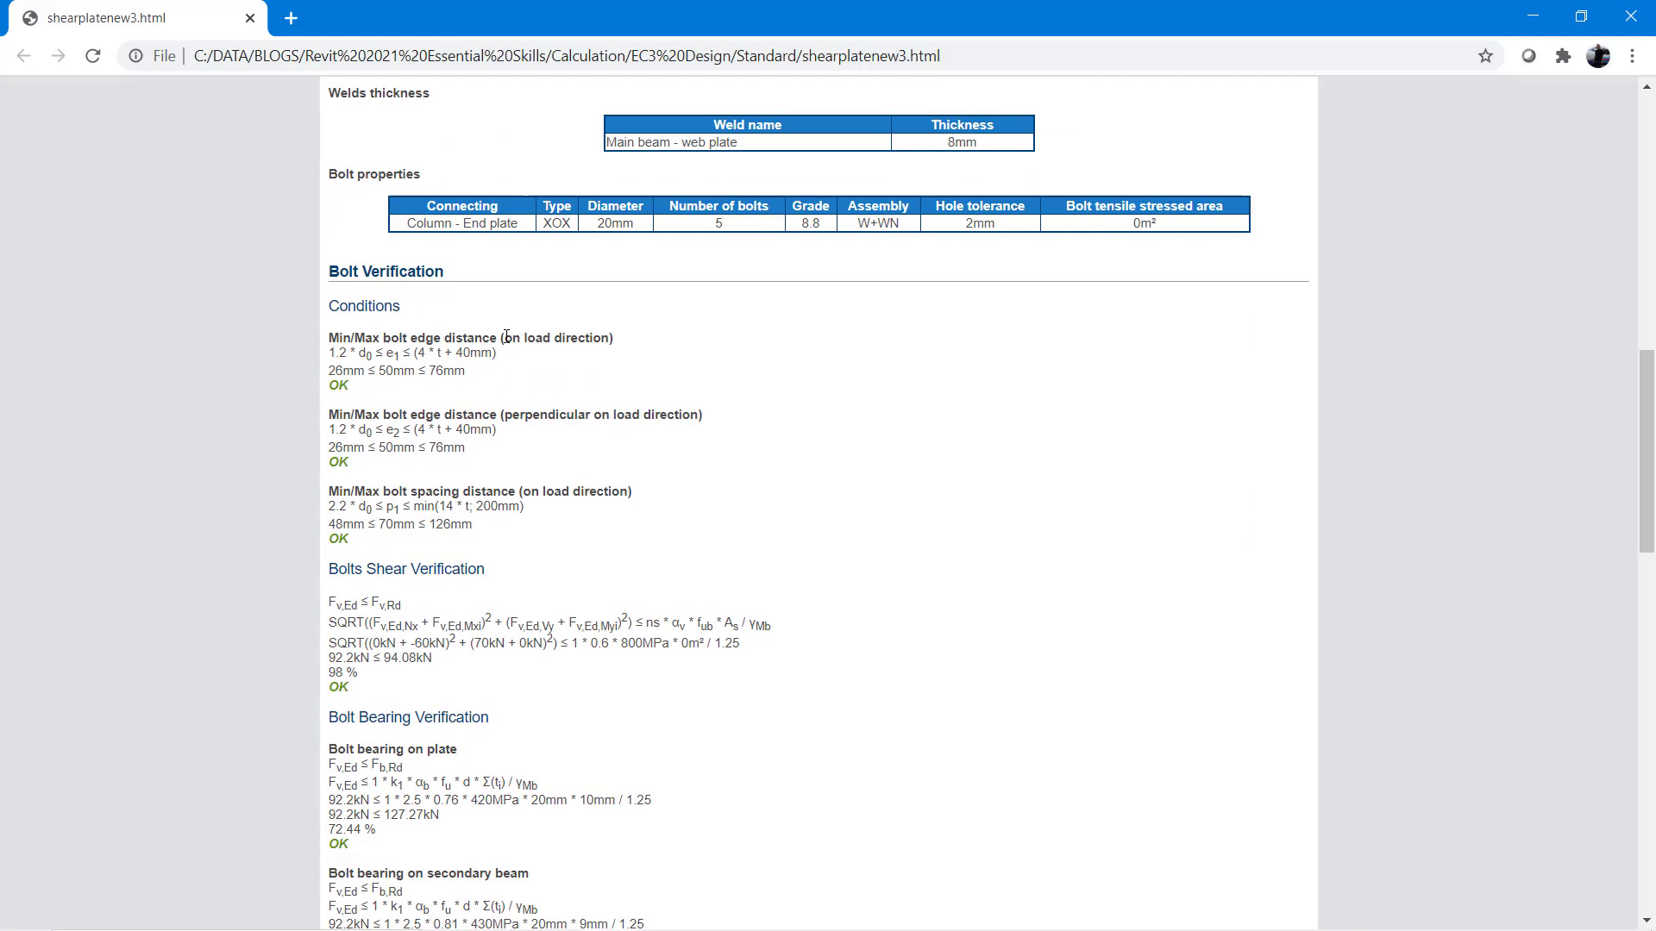
- Enlarge the report and examine the bolt conditions, bolt shear verification and bolt bearing verification
{"action": "scroll", "coordinate": [499, 359], "scroll_direction": "up", "scroll_amount": 2, "text": "ctrl"}
{"action": "scroll", "coordinate": [502, 369], "scroll_direction": "up", "scroll_amount": 1, "text": "ctrl"}
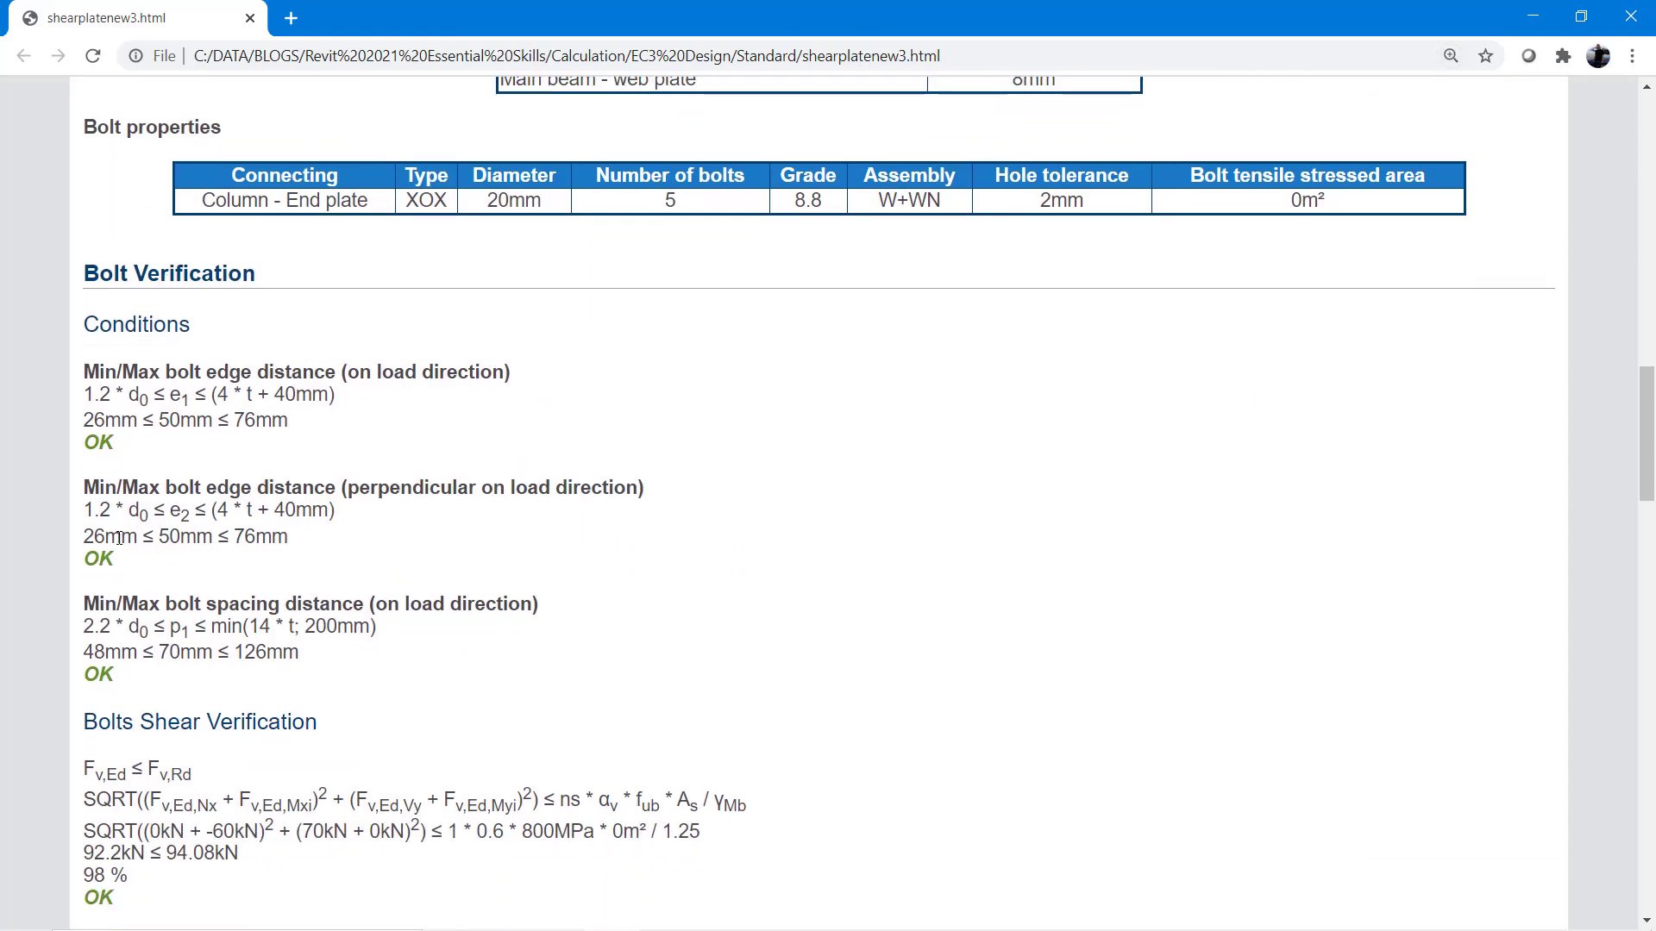
{"action": "scroll", "coordinate": [428, 515], "scroll_direction": "down", "scroll_amount": 5}
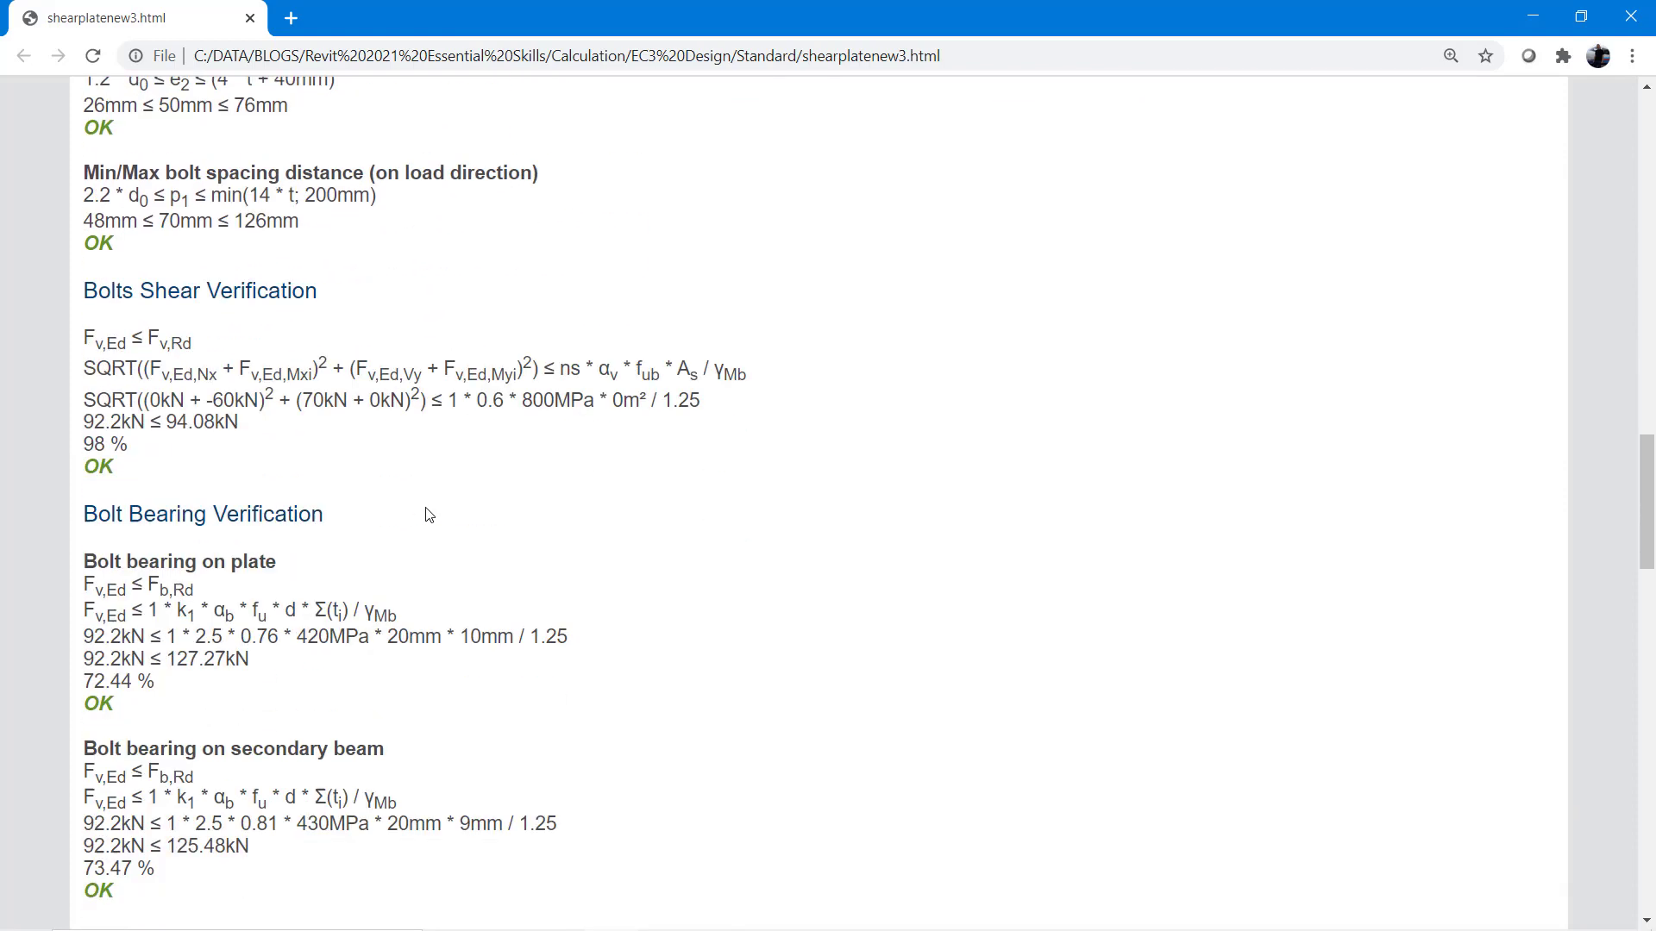
{"action": "scroll", "coordinate": [126, 316], "scroll_direction": "down", "scroll_amount": 1}
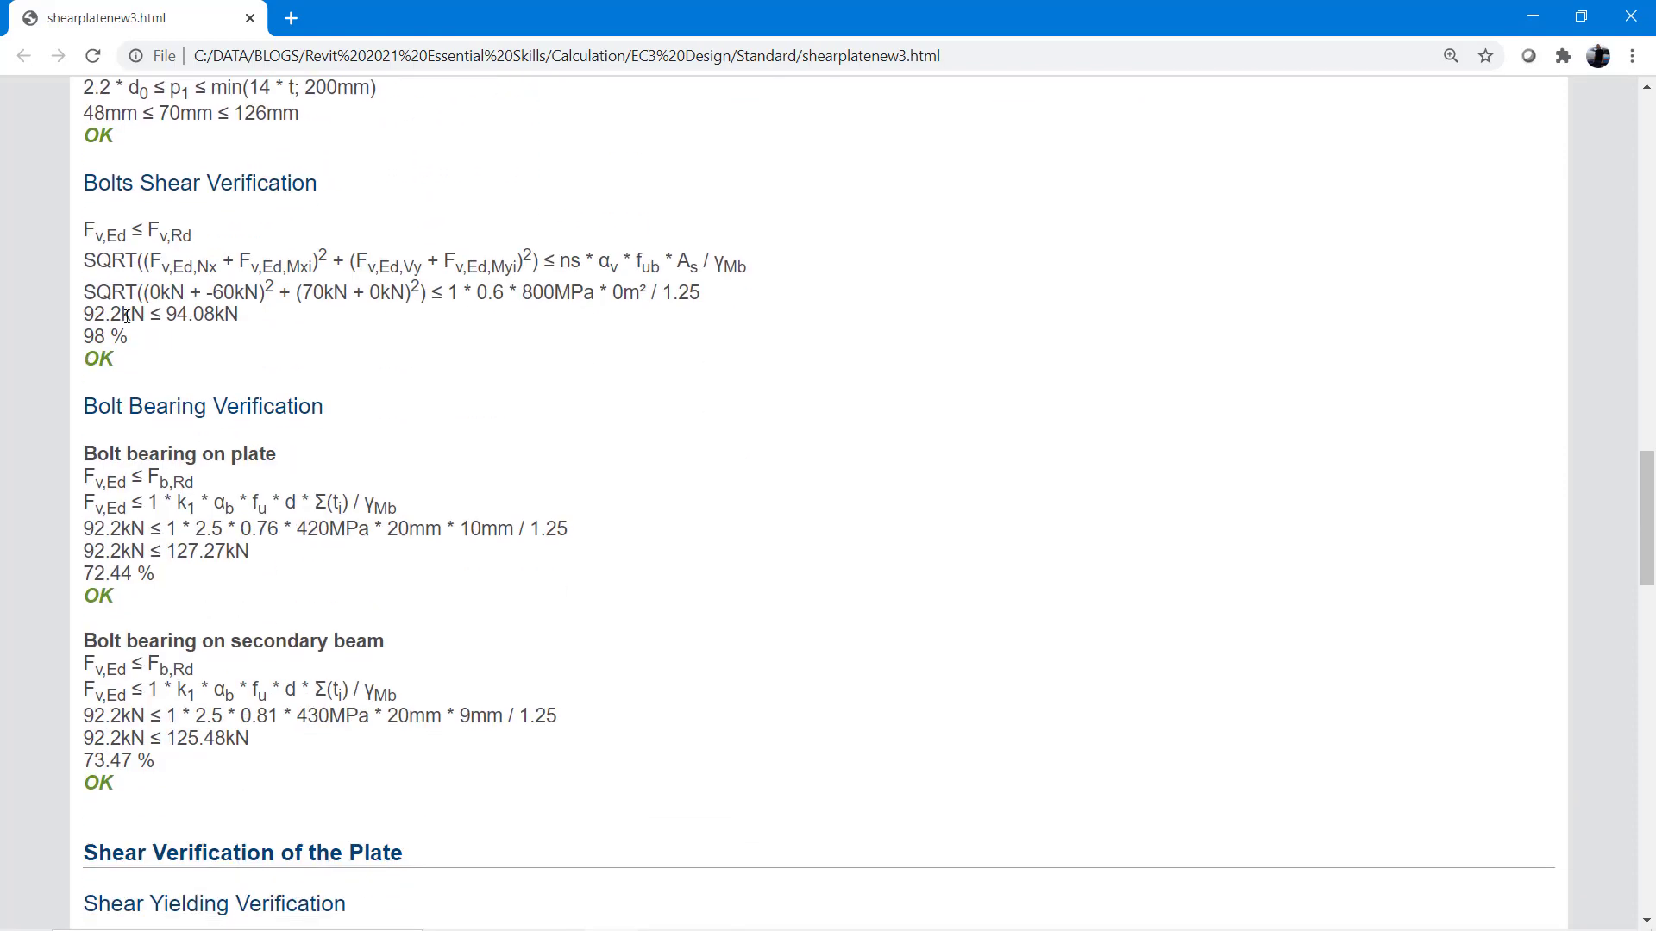
{"action": "left_click_drag", "start_coordinate": [128, 338], "coordinate": [82, 336]}
{"action": "left_click_drag", "start_coordinate": [107, 331], "coordinate": [135, 354]}
{"action": "left_click", "coordinate": [158, 561]}
- Review the plate, secondary beam and weld verifications through to the conclusion, and close the report to return to Revit
{"action": "scroll", "coordinate": [192, 573], "scroll_direction": "down", "scroll_amount": 5}
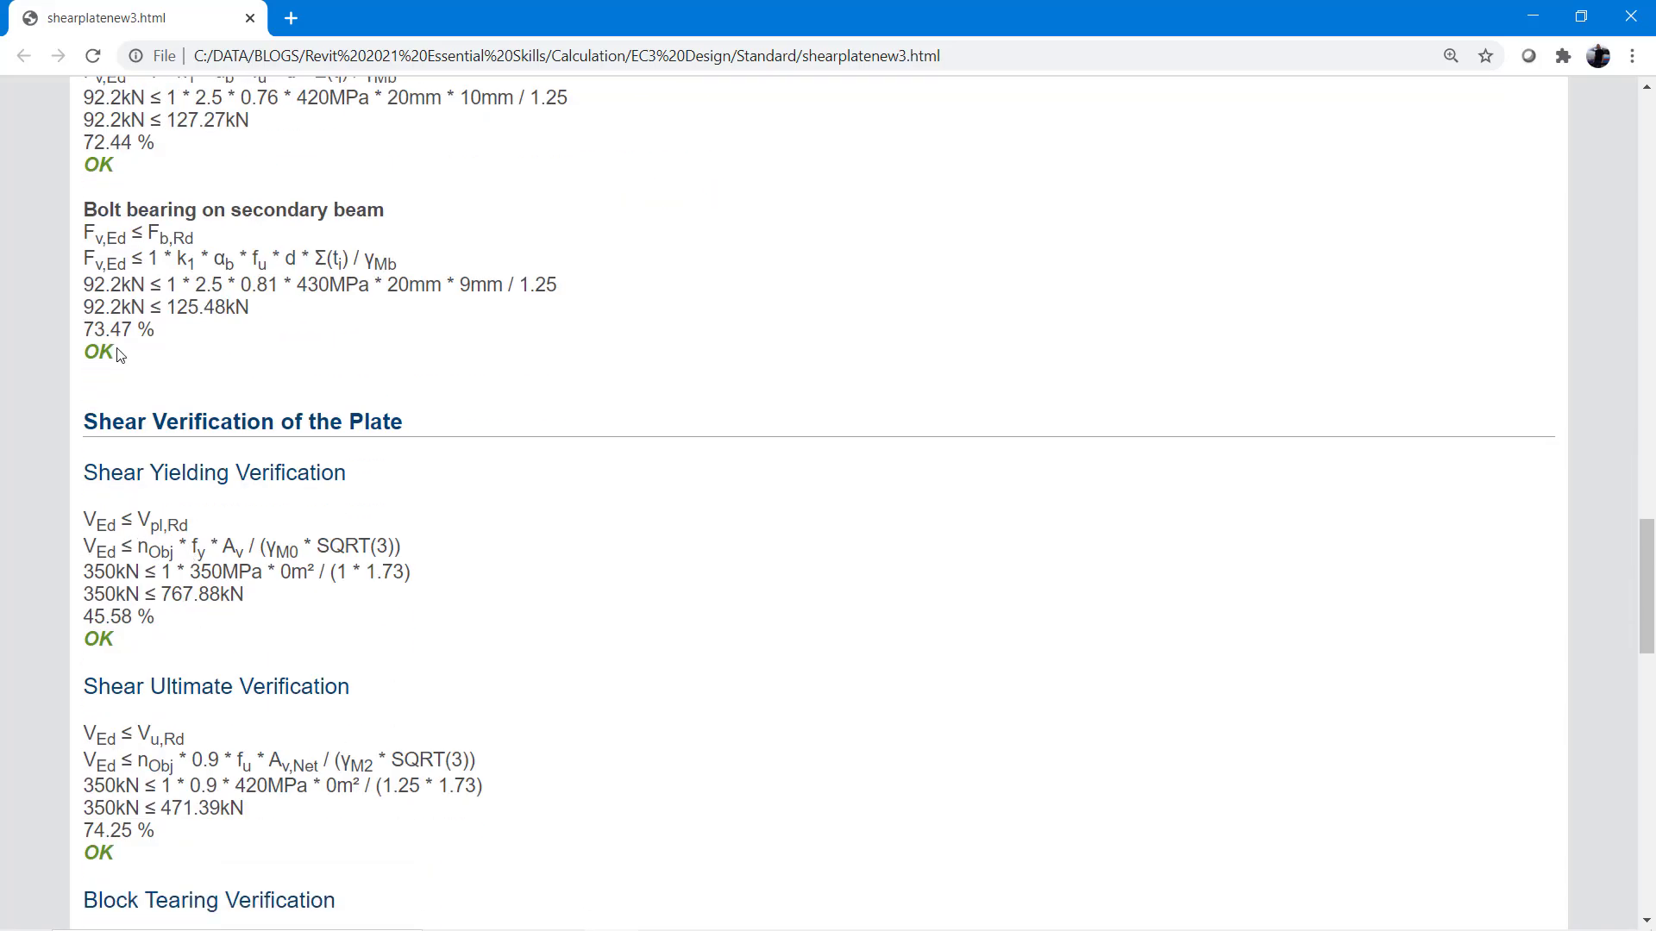
{"action": "scroll", "coordinate": [233, 600], "scroll_direction": "down", "scroll_amount": 3}
{"action": "scroll", "coordinate": [233, 599], "scroll_direction": "down", "scroll_amount": 6}
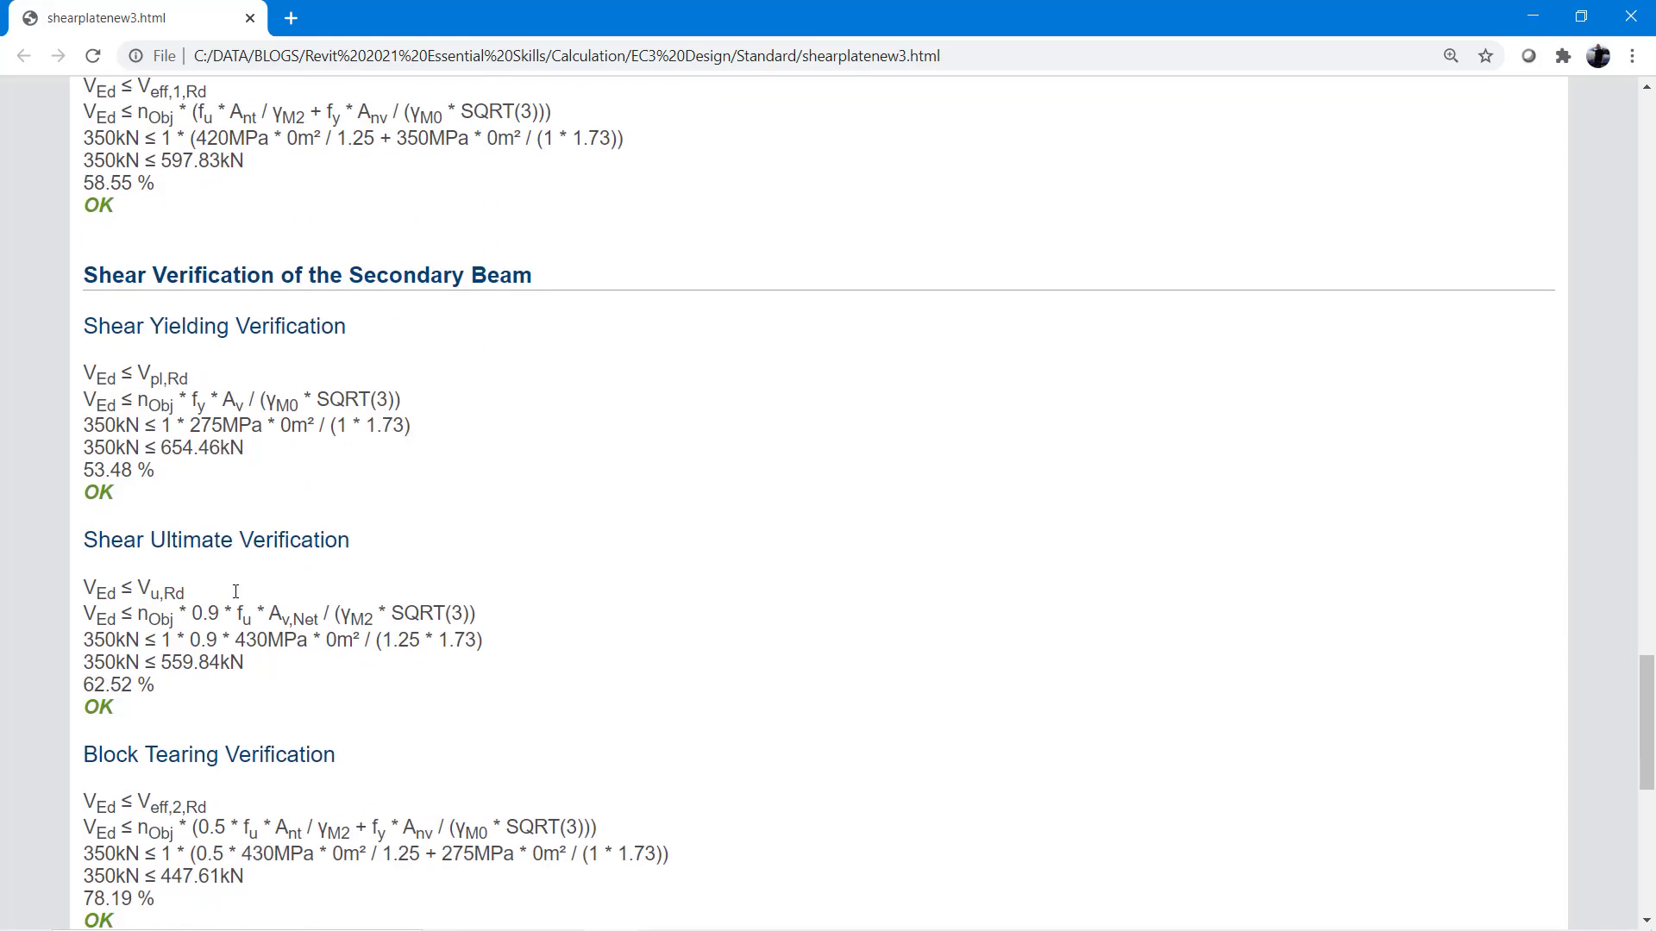
{"action": "scroll", "coordinate": [242, 595], "scroll_direction": "down", "scroll_amount": 9}
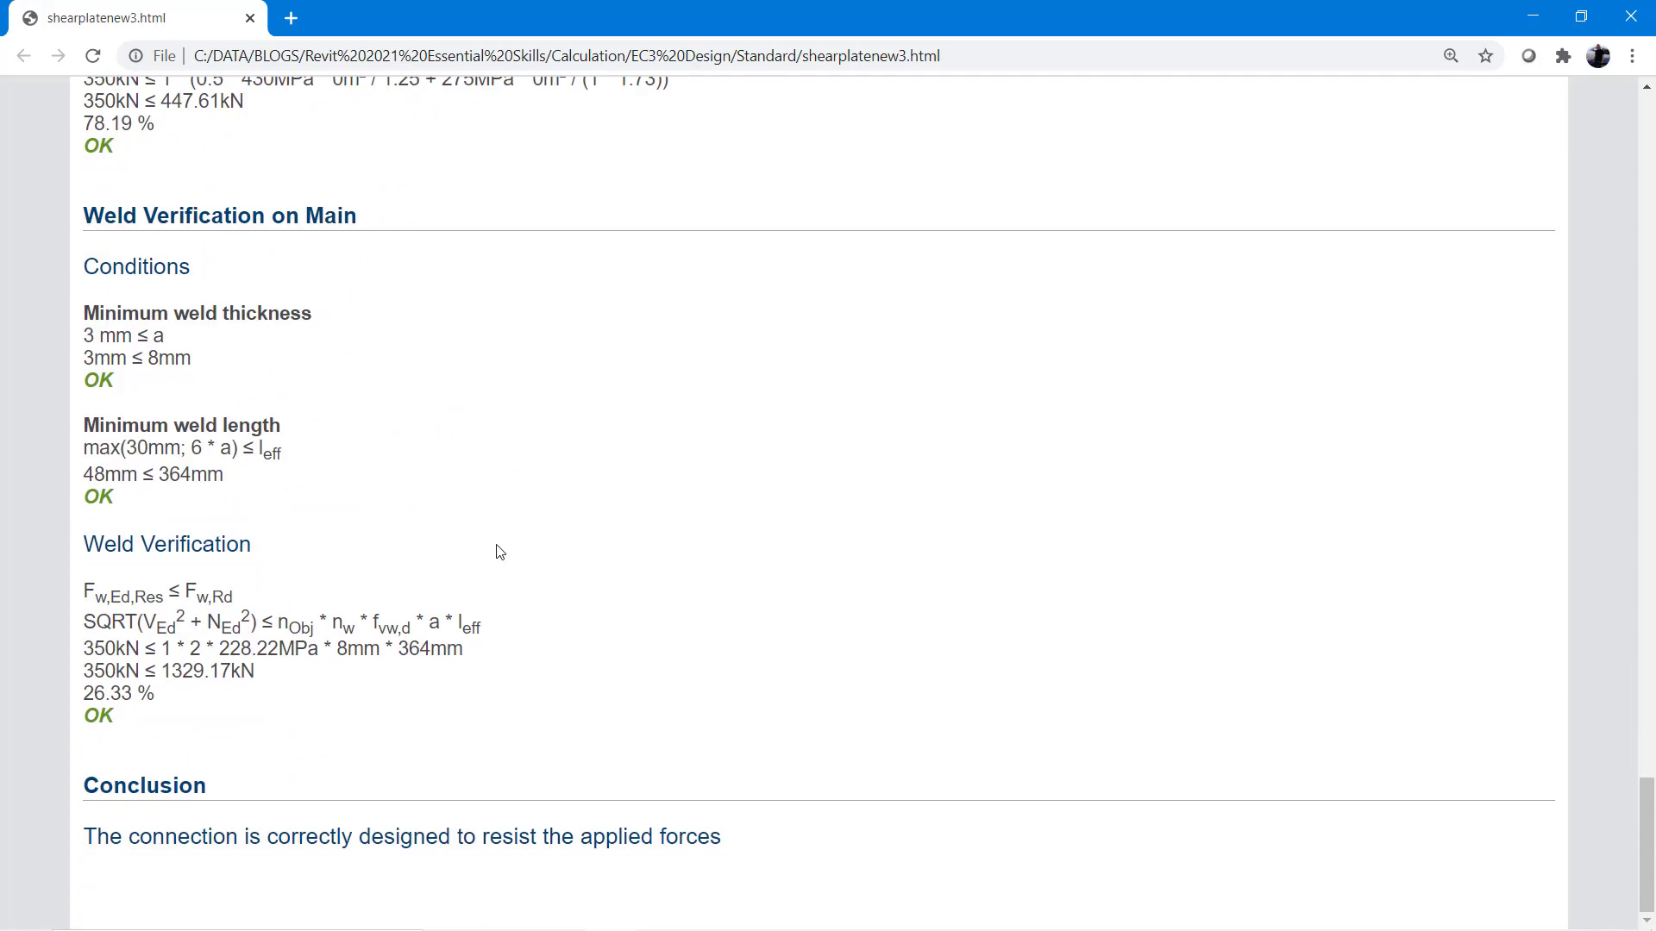
{"action": "scroll", "coordinate": [614, 592], "scroll_direction": "up", "scroll_amount": 20}
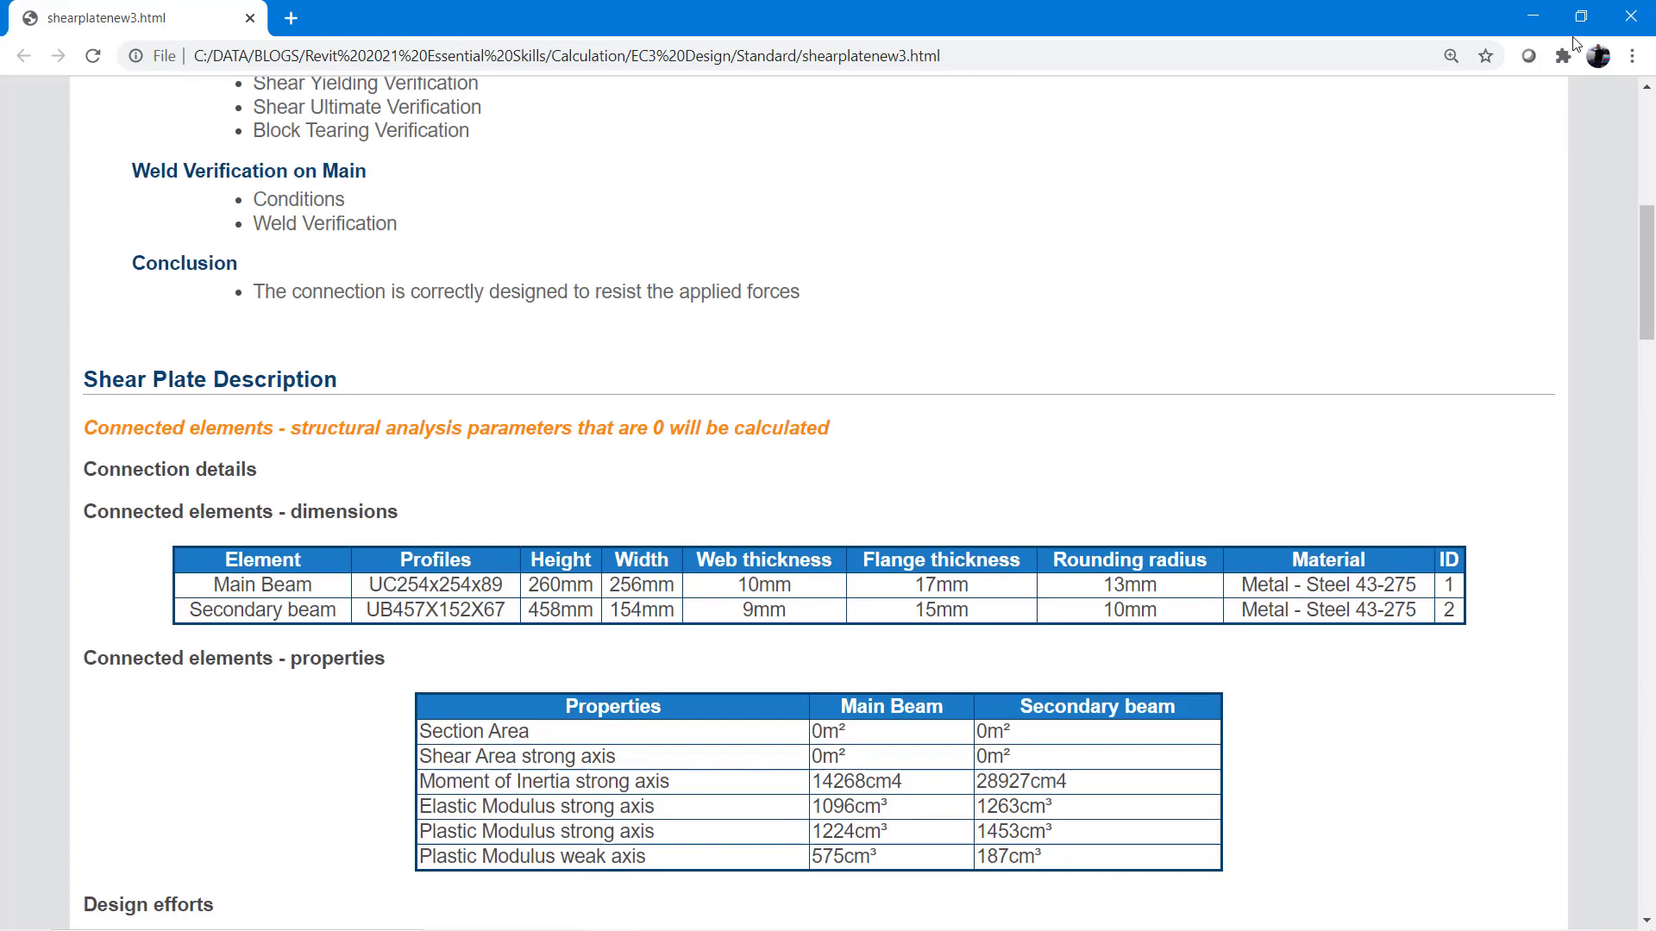
{"action": "left_click", "coordinate": [1632, 20]}
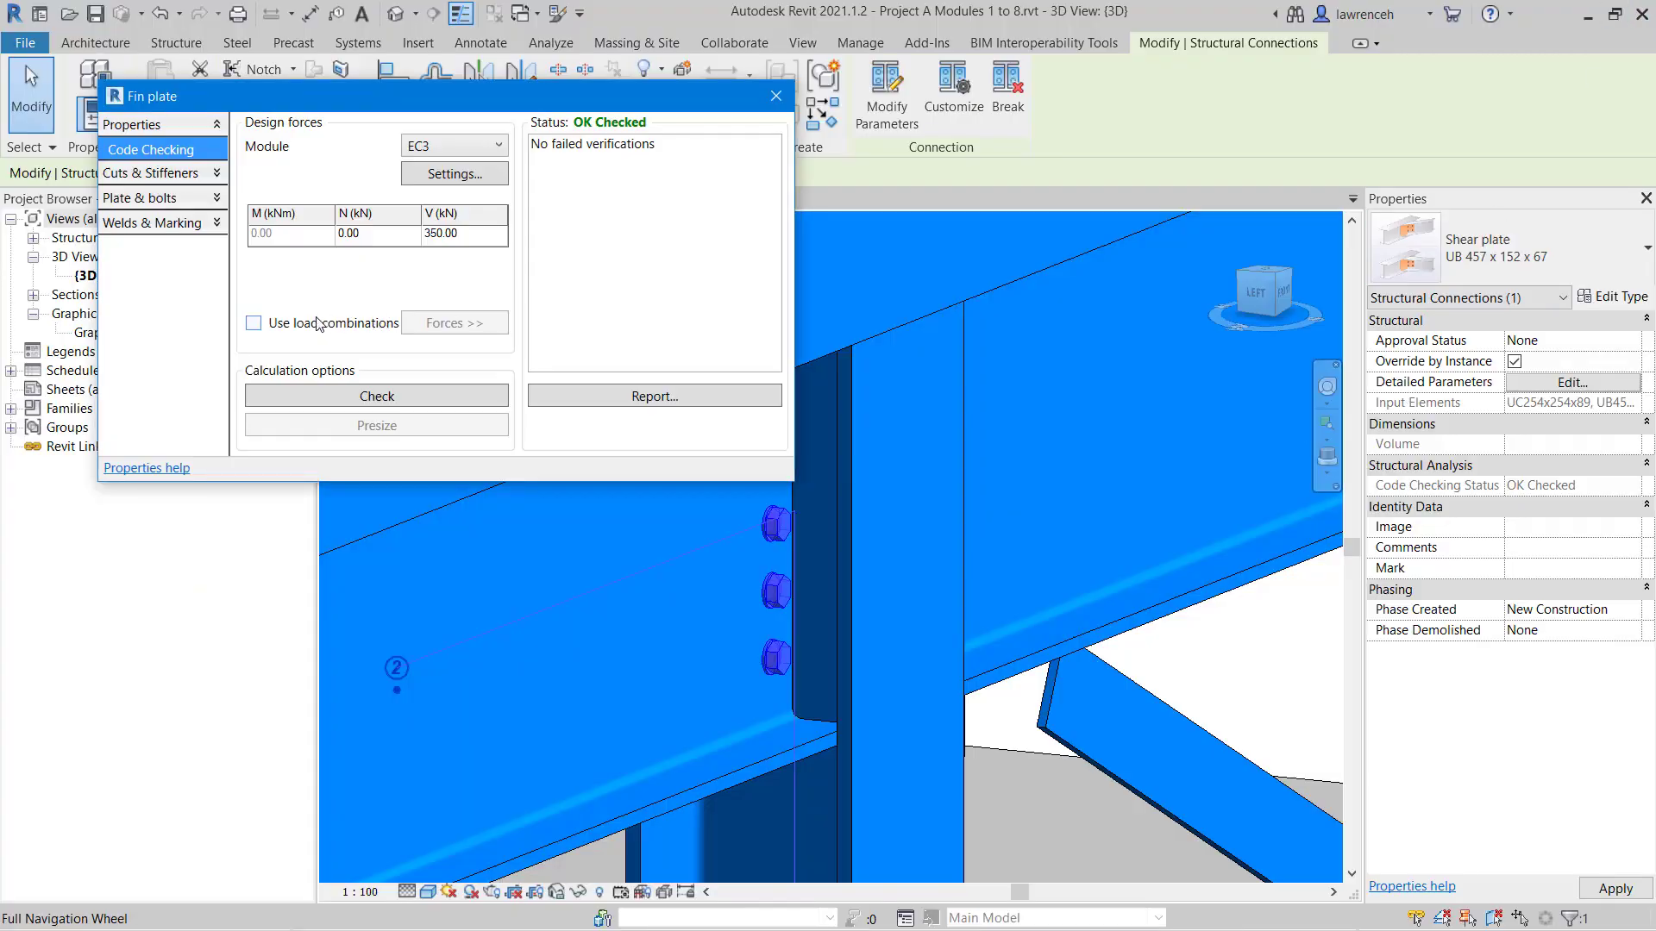
- Enable Use load combinations in the connection's code checking and set its Approval Status to Approved
{"action": "left_click", "coordinate": [254, 323]}
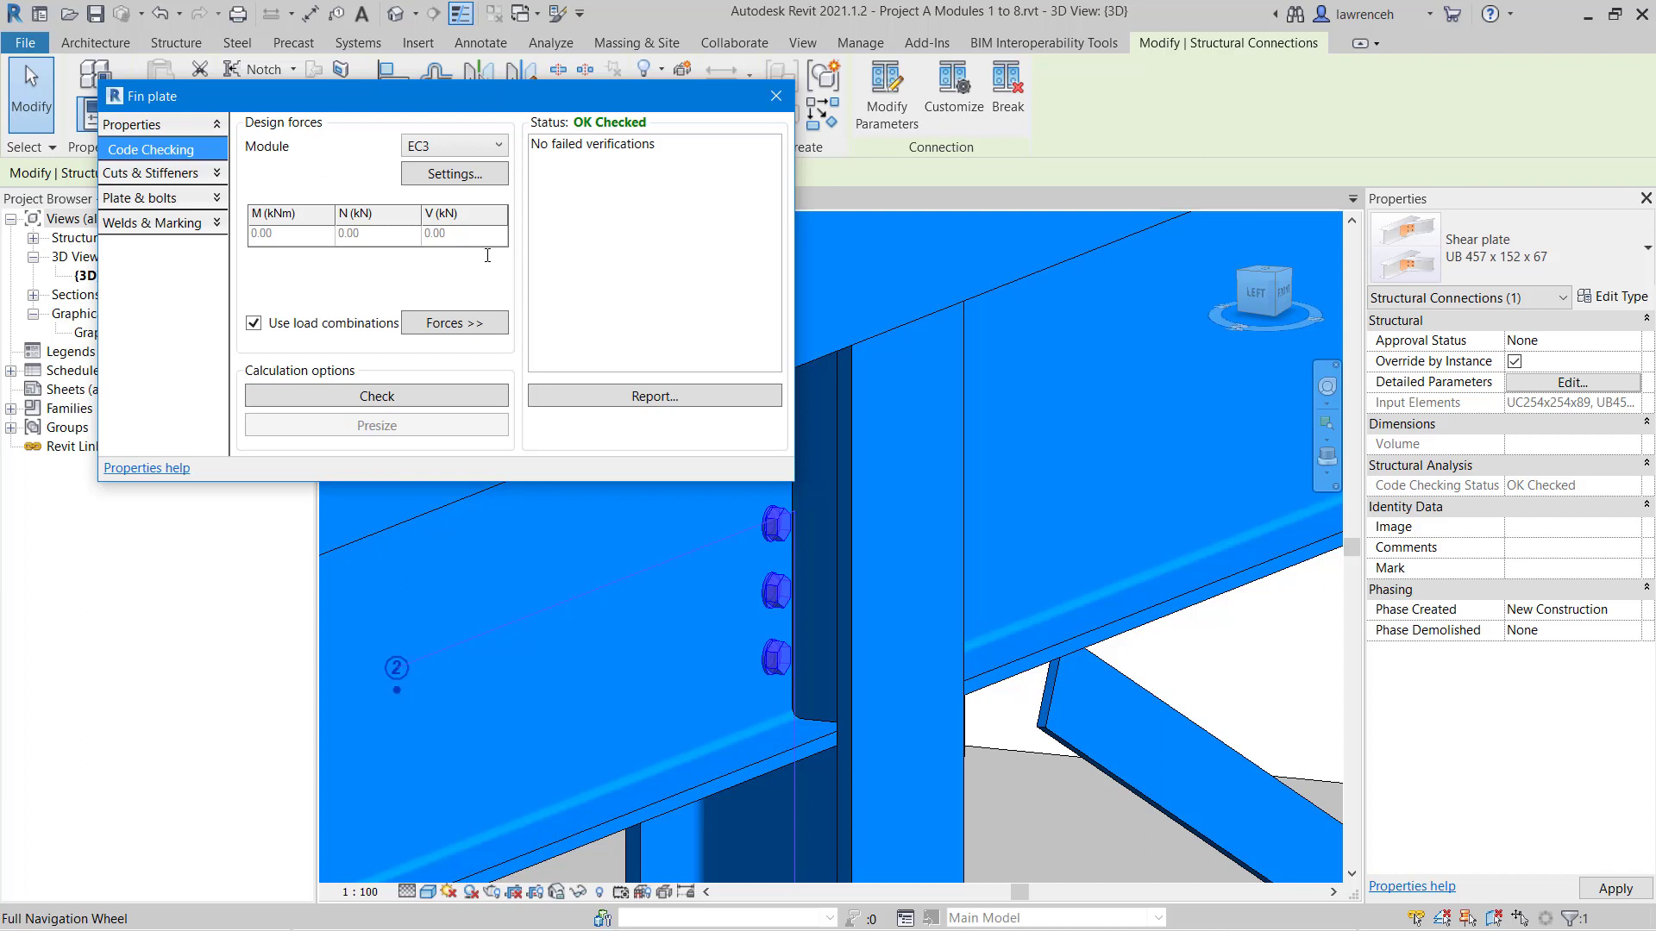
{"action": "left_click", "coordinate": [786, 98]}
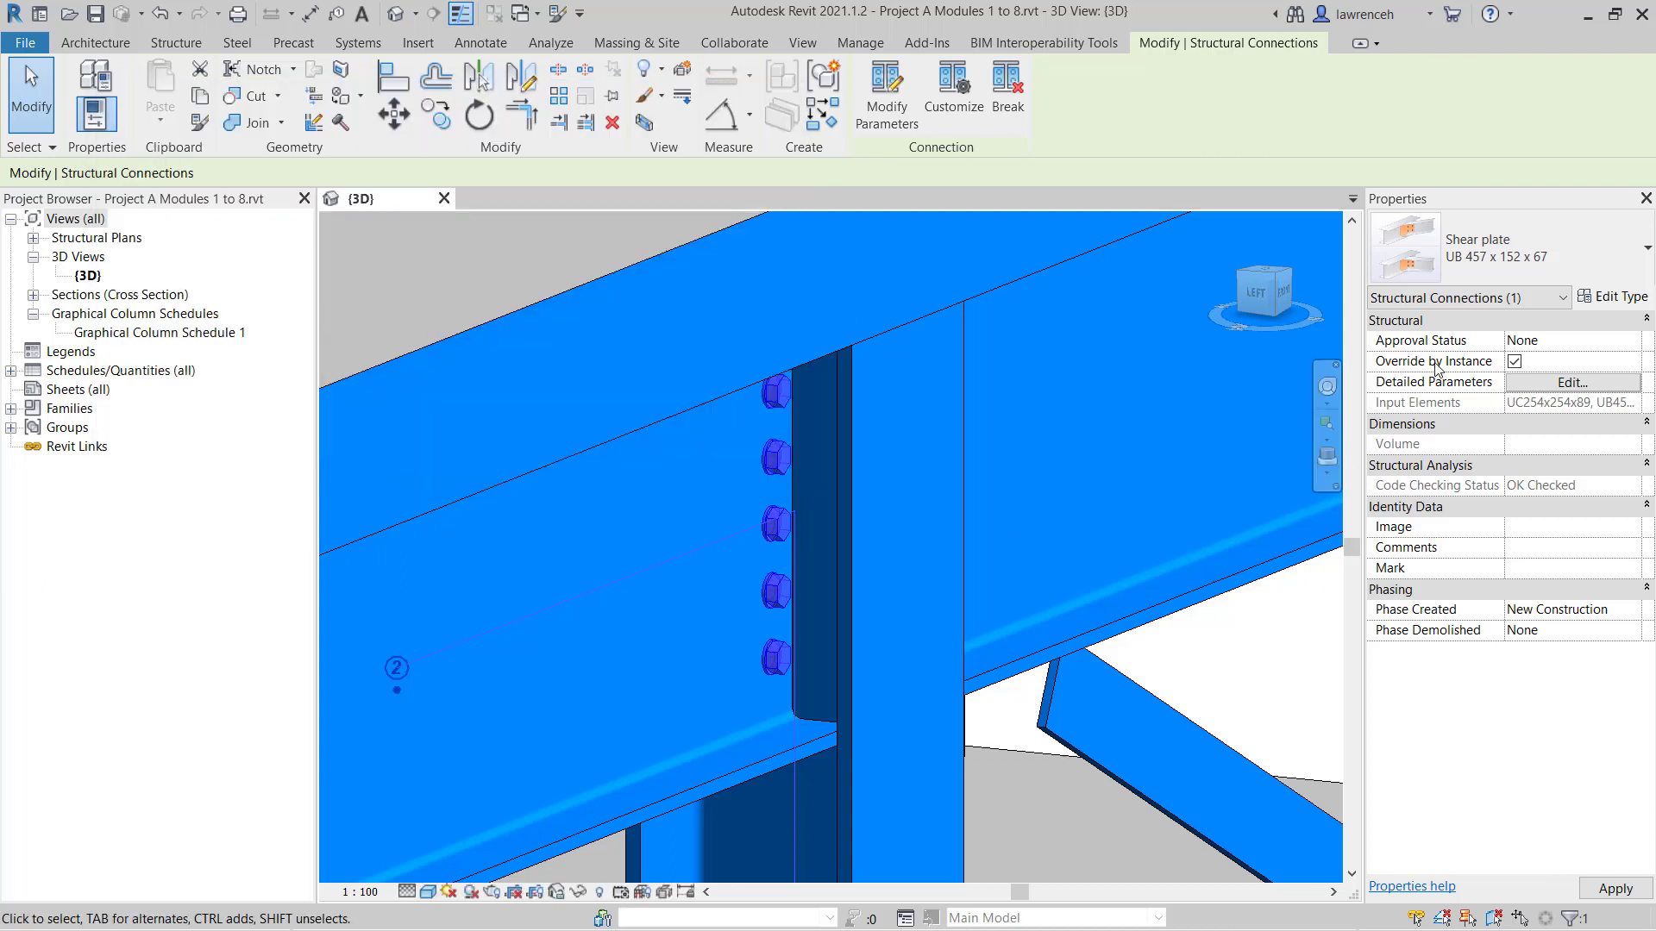
{"action": "left_click", "coordinate": [1595, 342]}
{"action": "left_click", "coordinate": [1632, 341]}
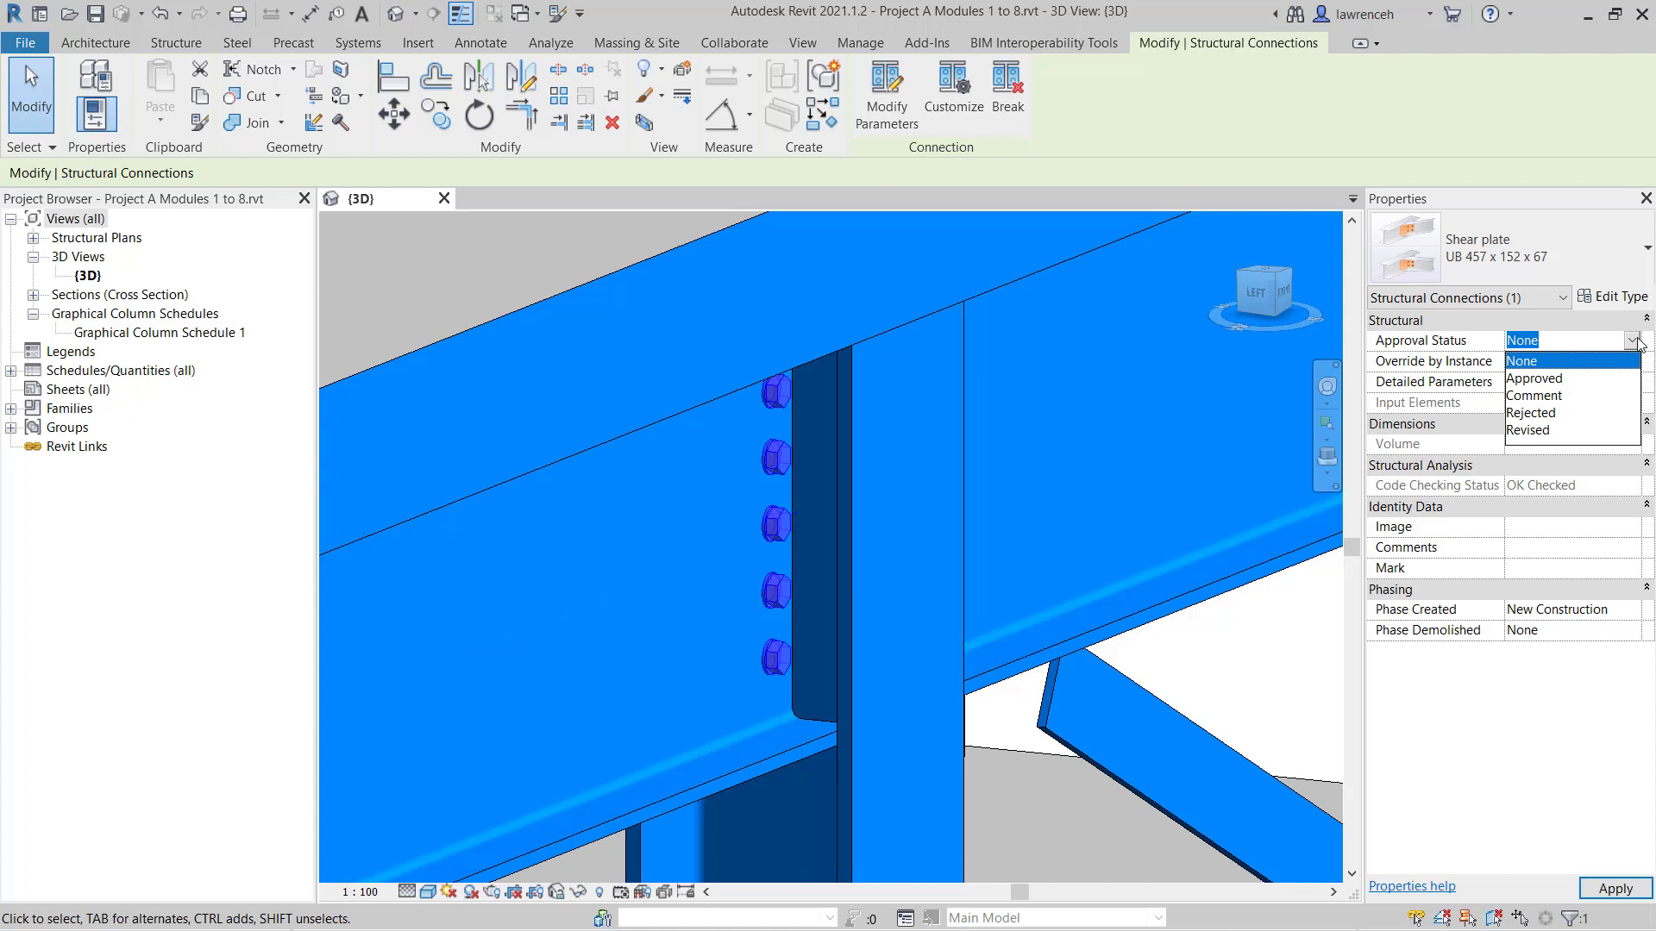
{"action": "left_click", "coordinate": [1554, 377]}
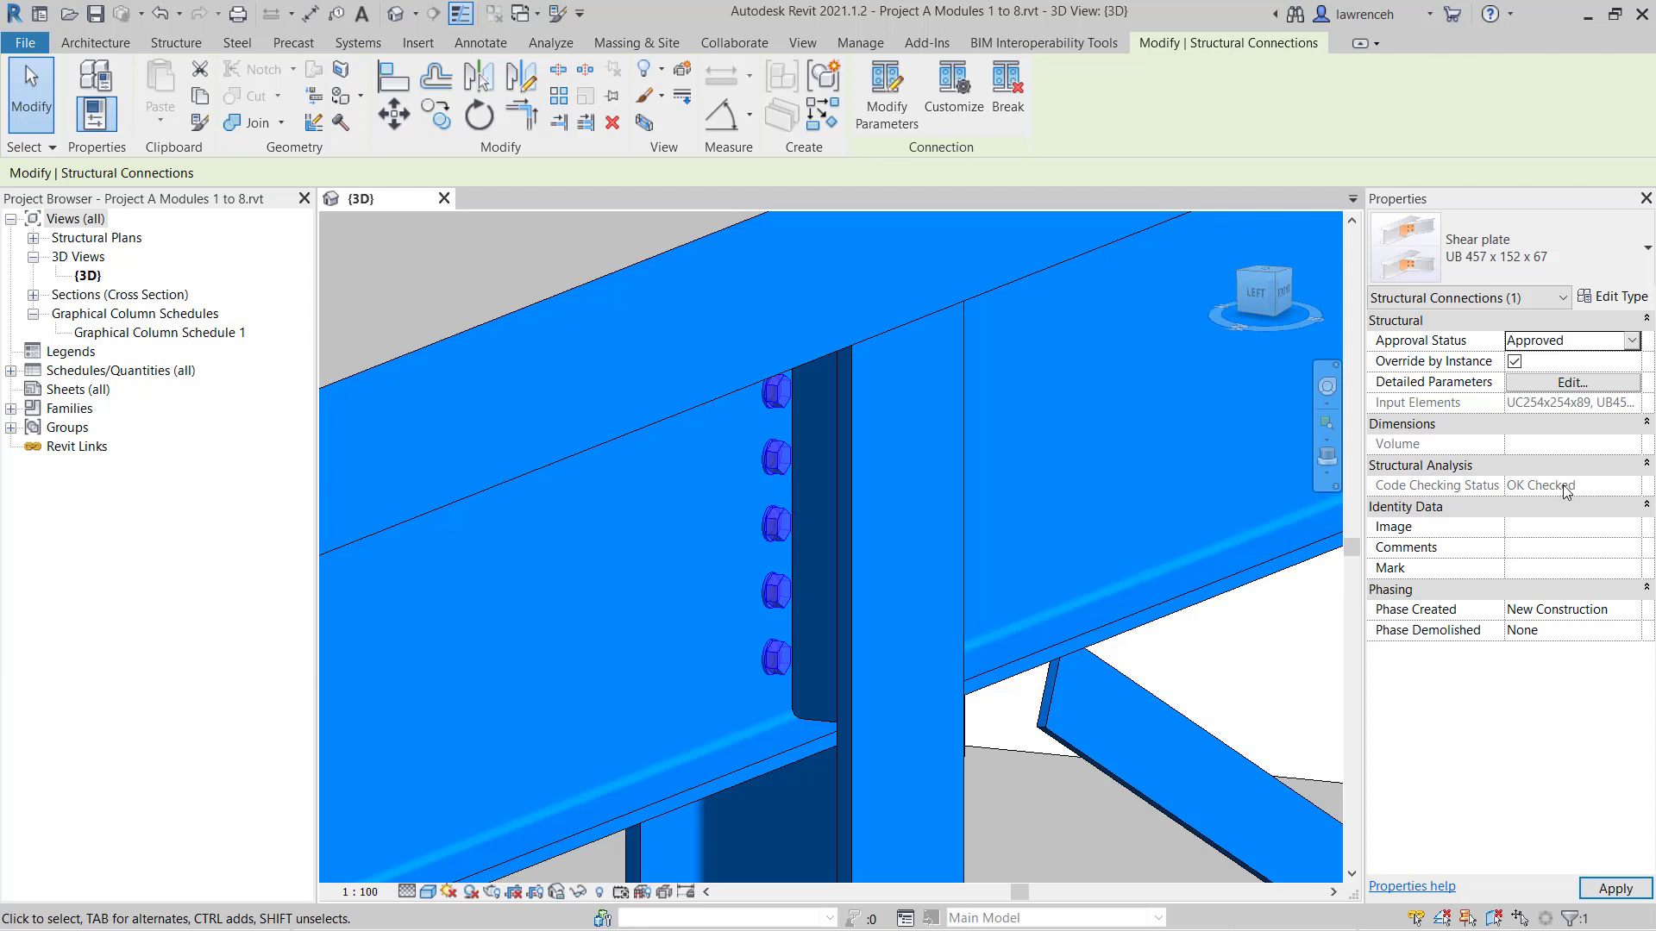
{"action": "left_click", "coordinate": [1279, 651]}
- Propagate the approved UB 457 x 152 x 67 shear plate connection to matching joints in the model, accepting the warnings
{"action": "scroll", "coordinate": [826, 474], "scroll_direction": "down", "scroll_amount": 6}
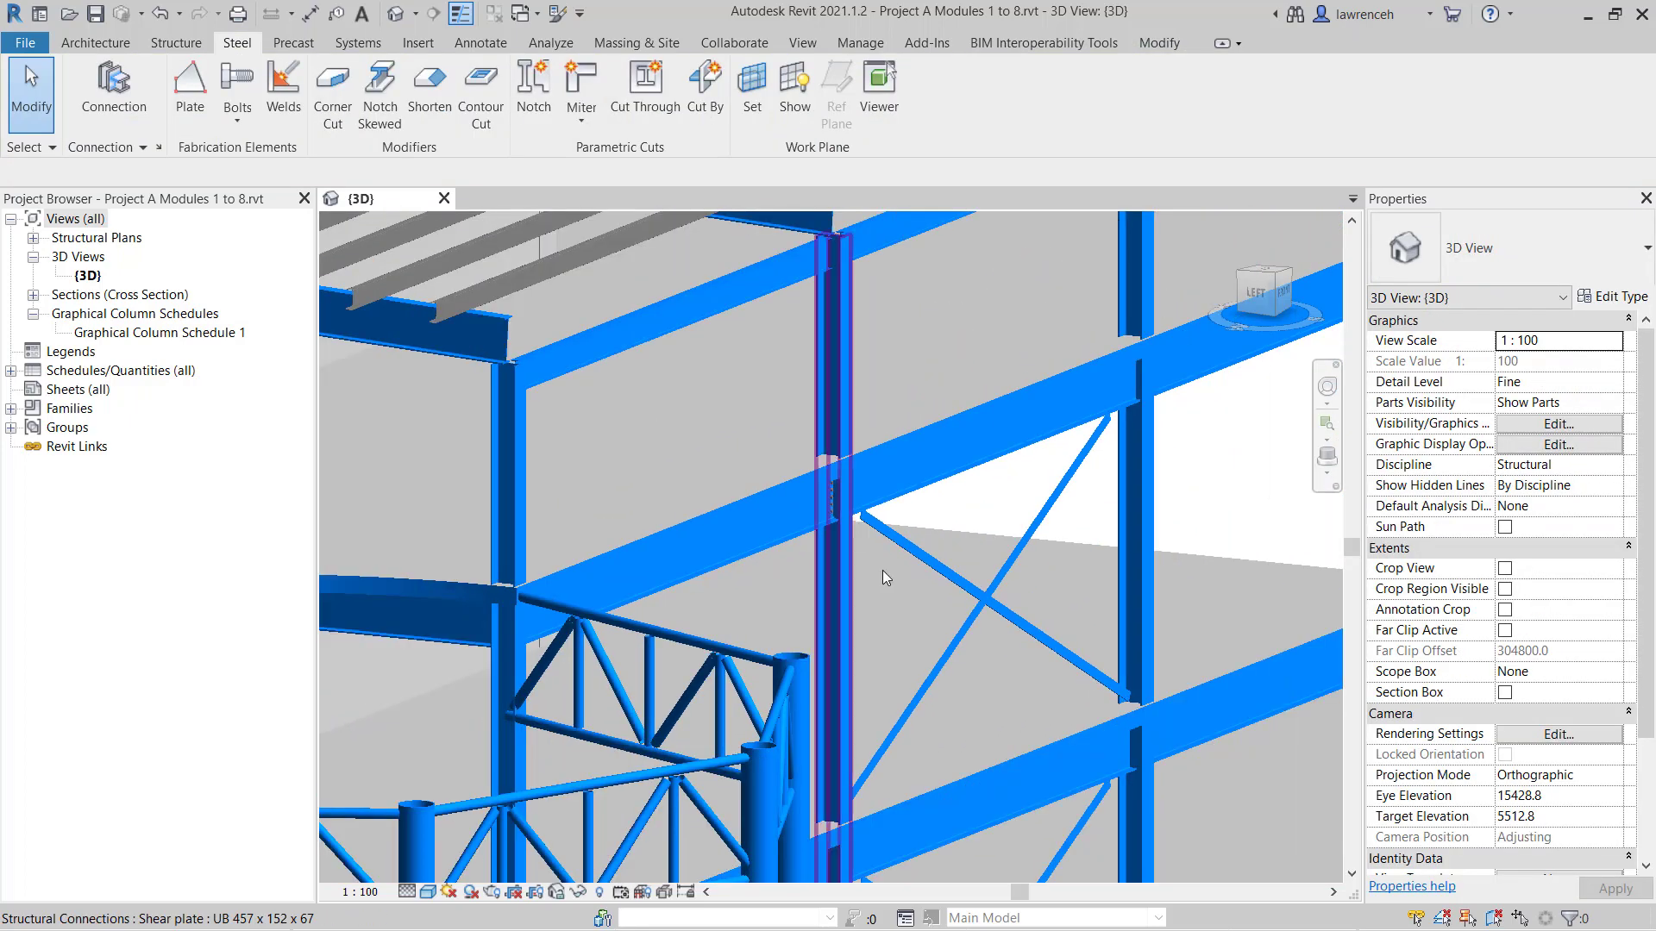
{"action": "scroll", "coordinate": [836, 521], "scroll_direction": "up", "scroll_amount": 8}
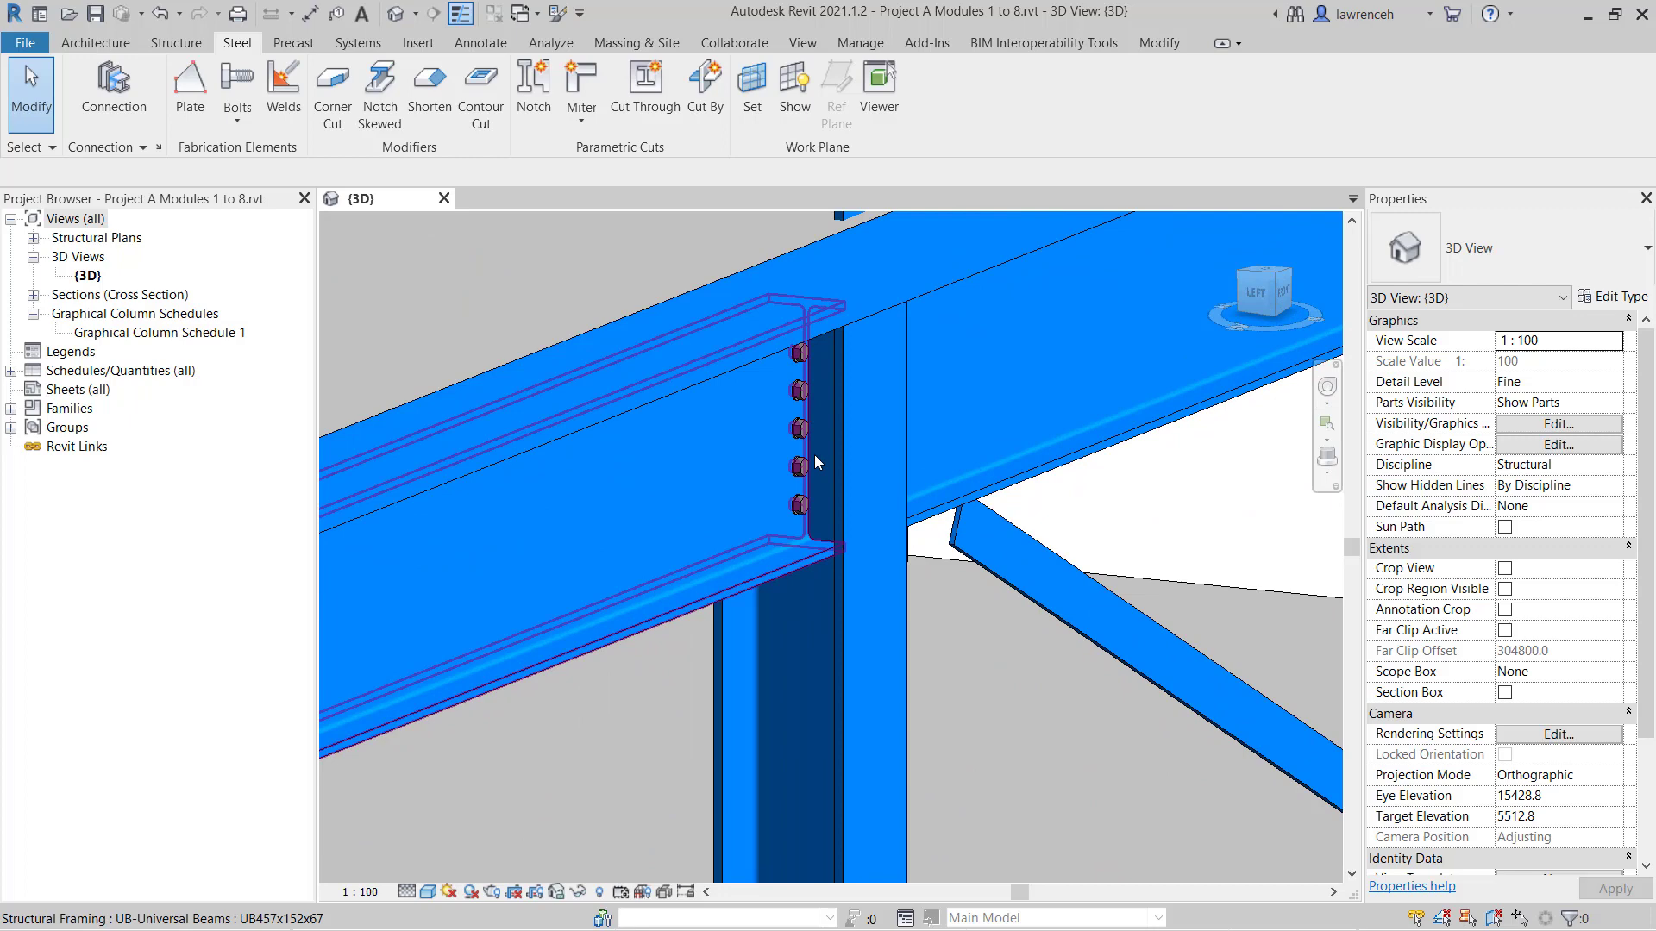
{"action": "scroll", "coordinate": [814, 453], "scroll_direction": "down", "scroll_amount": 5}
{"action": "middle_click_drag", "start_coordinate": [814, 454], "coordinate": [729, 461]}
{"action": "scroll", "coordinate": [733, 483], "scroll_direction": "up", "scroll_amount": 7}
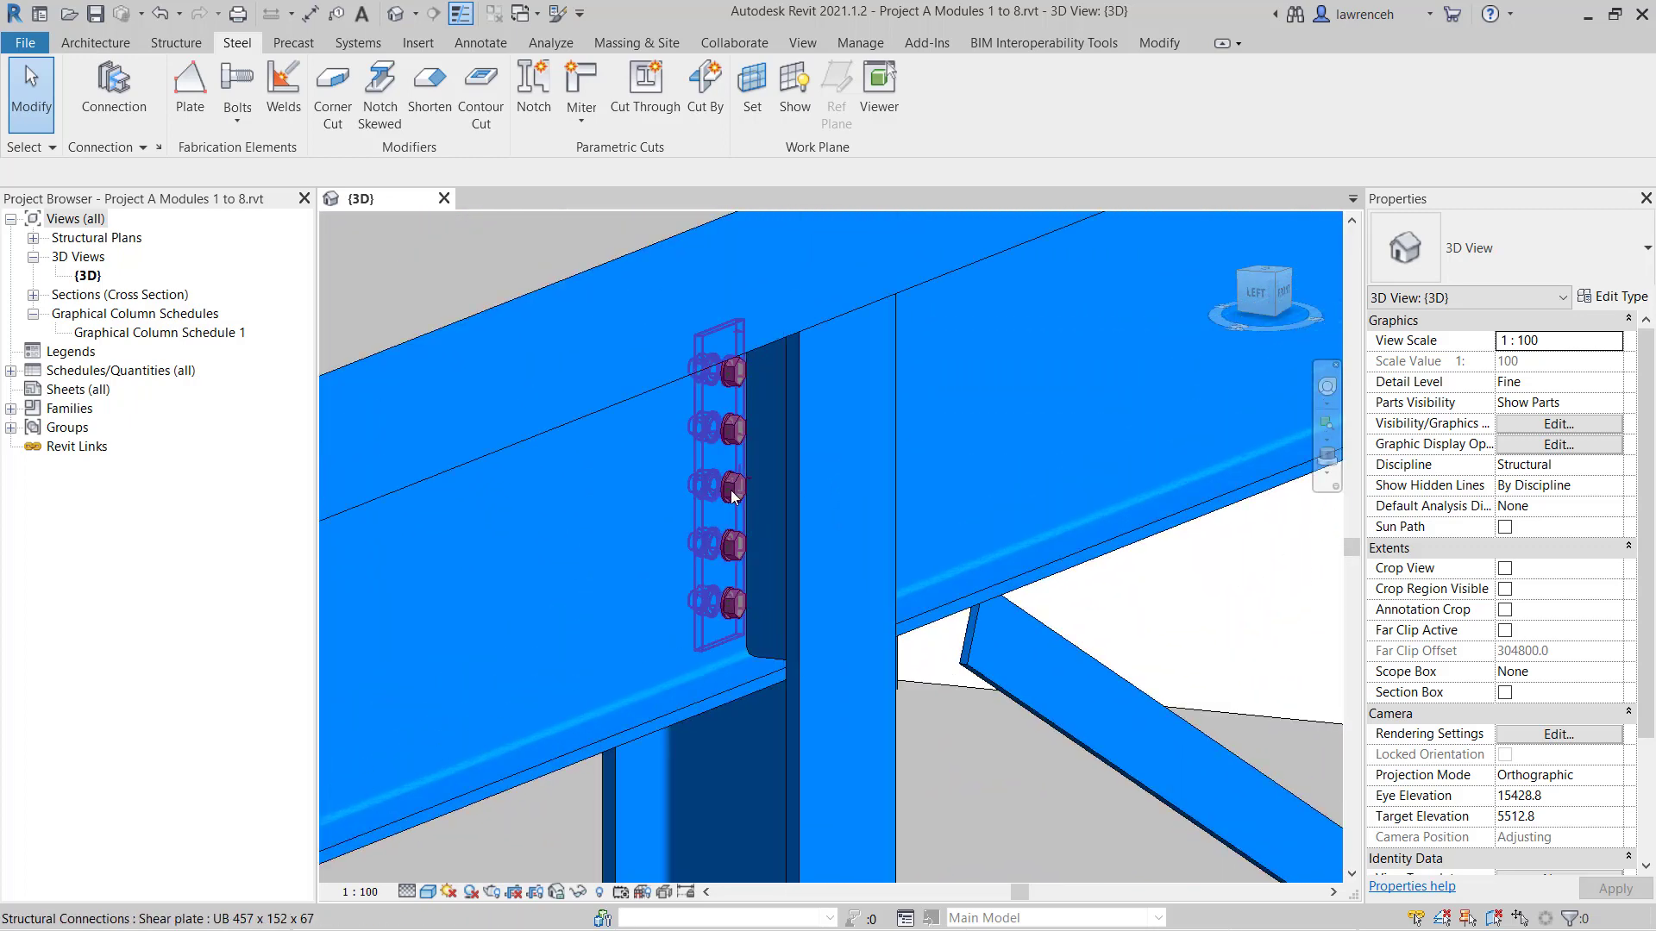
{"action": "left_click", "coordinate": [733, 494]}
{"action": "right_click", "coordinate": [736, 486]}
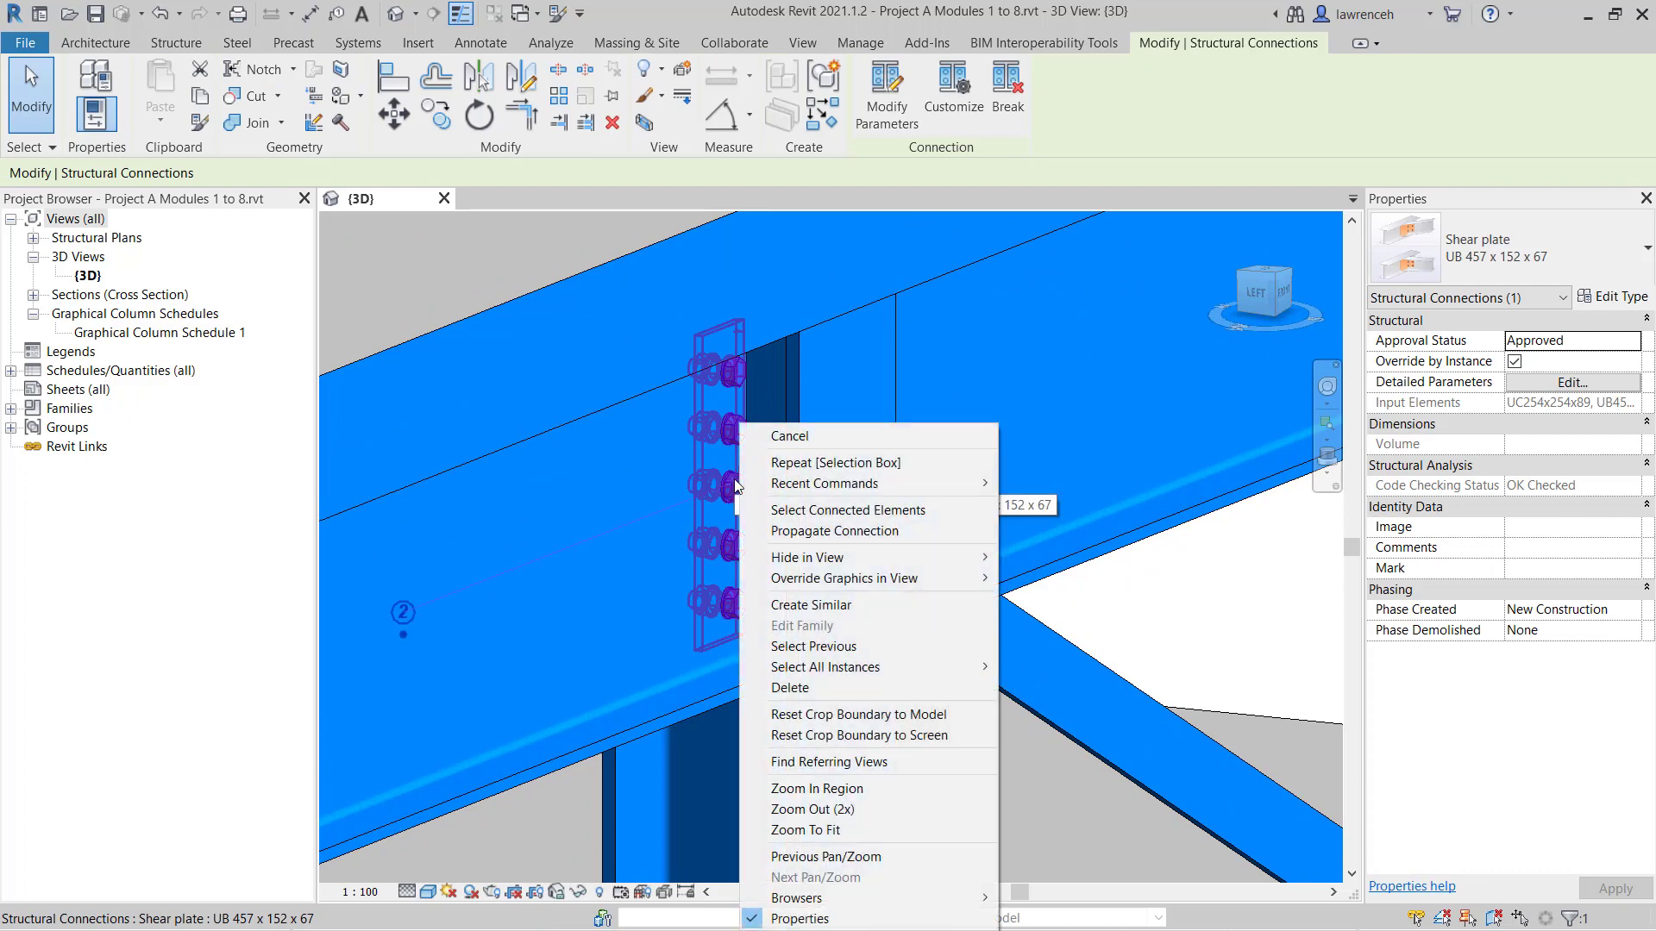
{"action": "left_click", "coordinate": [902, 531]}
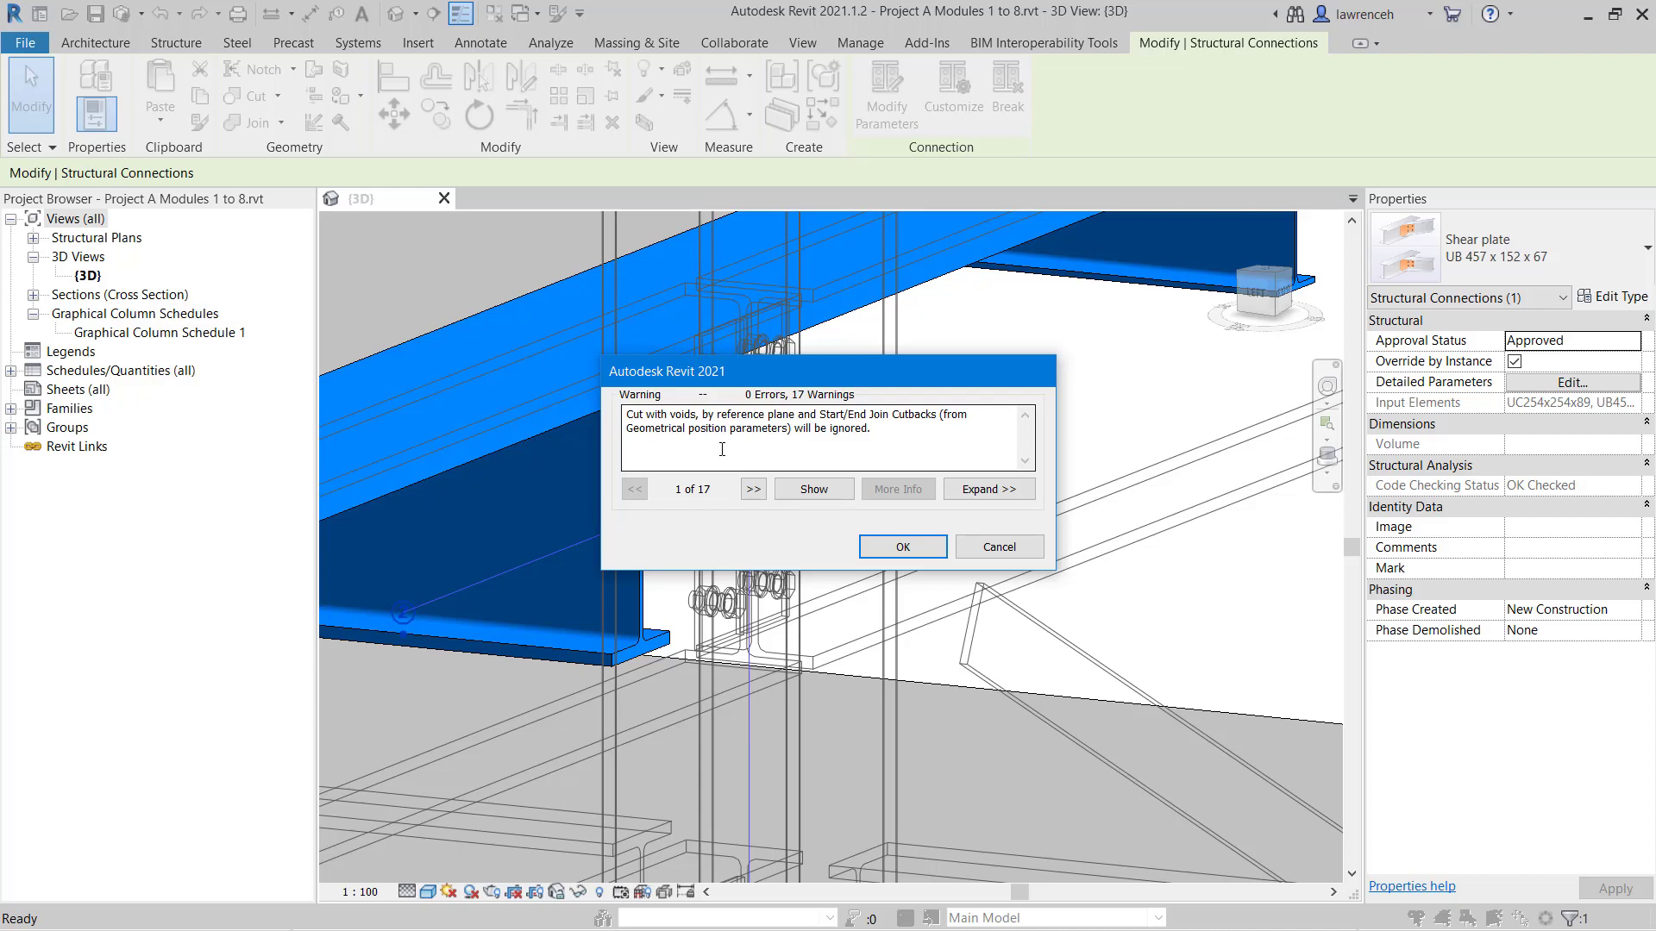
{"action": "left_click", "coordinate": [903, 547]}
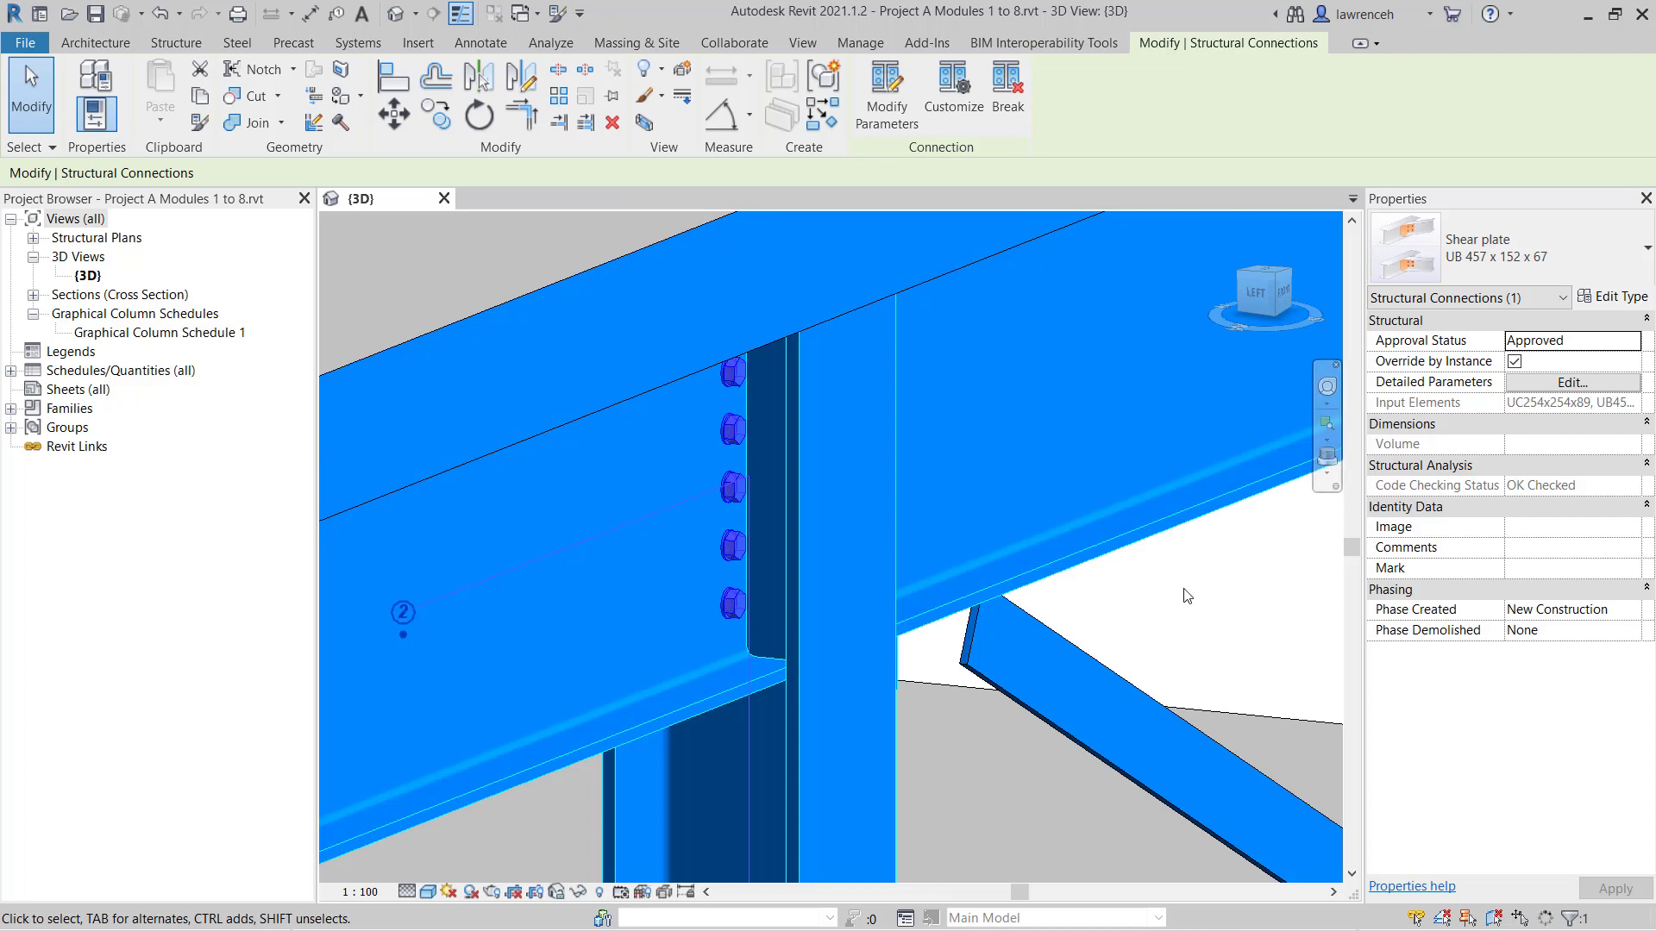
- Inspect the propagated shear plate connections across the frame and check the properties of one at another beam-to-column joint
{"action": "scroll", "coordinate": [1195, 595], "scroll_direction": "down", "scroll_amount": 5}
{"action": "scroll", "coordinate": [1223, 604], "scroll_direction": "down", "scroll_amount": 5}
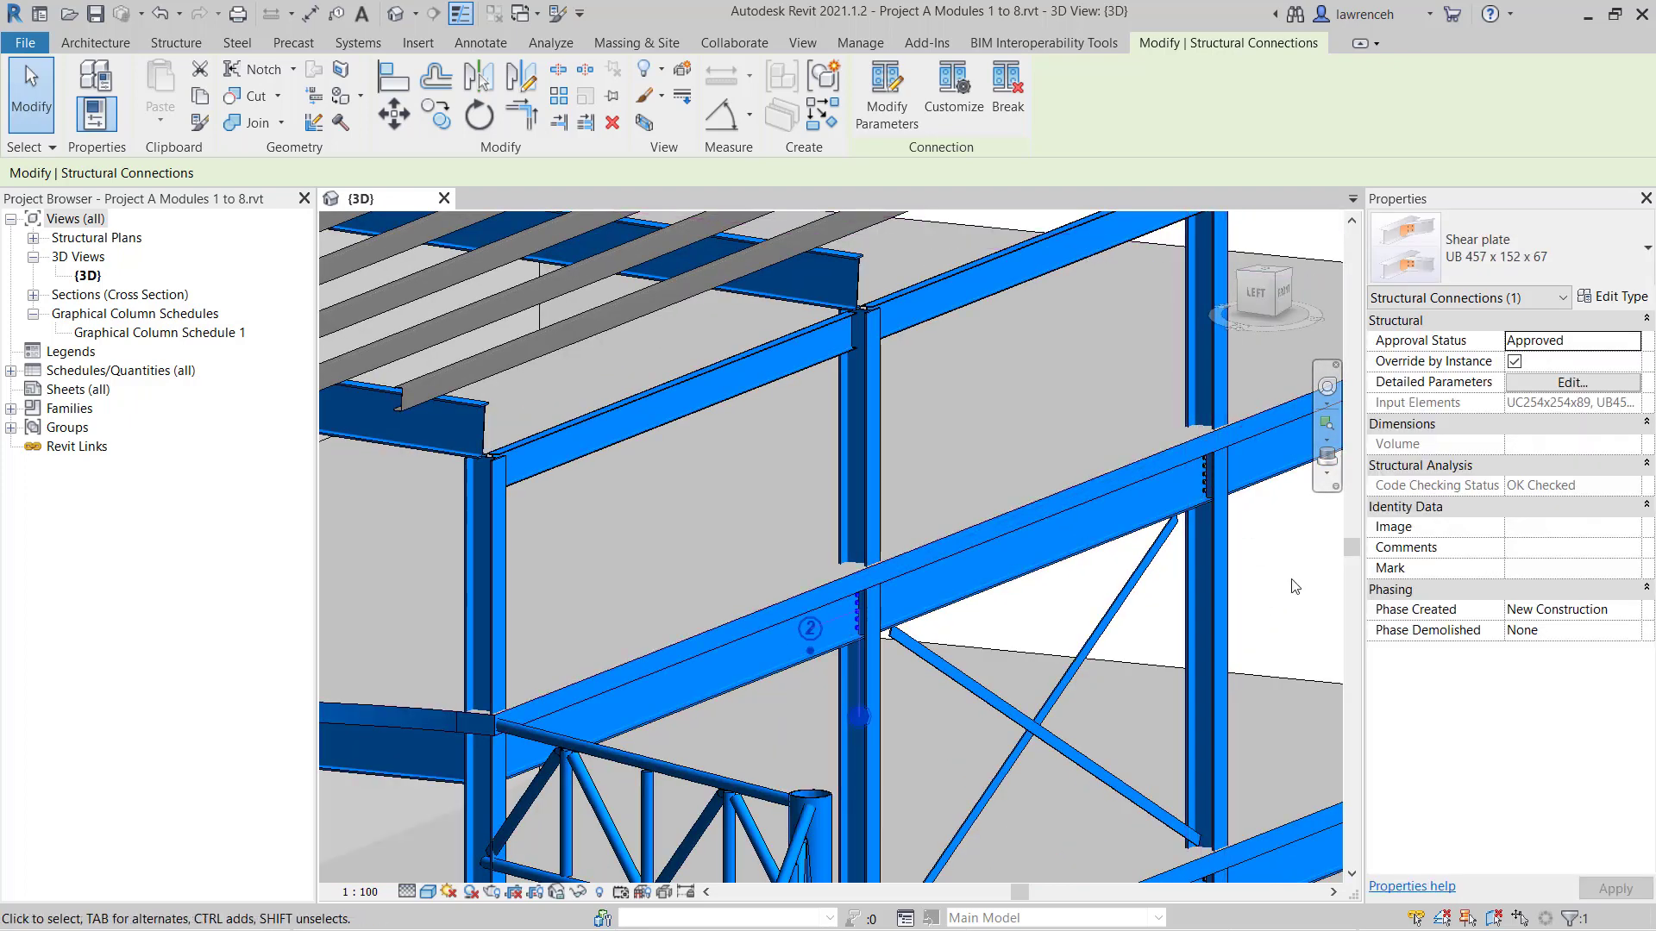
{"action": "middle_click_drag", "start_coordinate": [1215, 454], "coordinate": [899, 580]}
{"action": "scroll", "coordinate": [1076, 686], "scroll_direction": "down", "scroll_amount": 5}
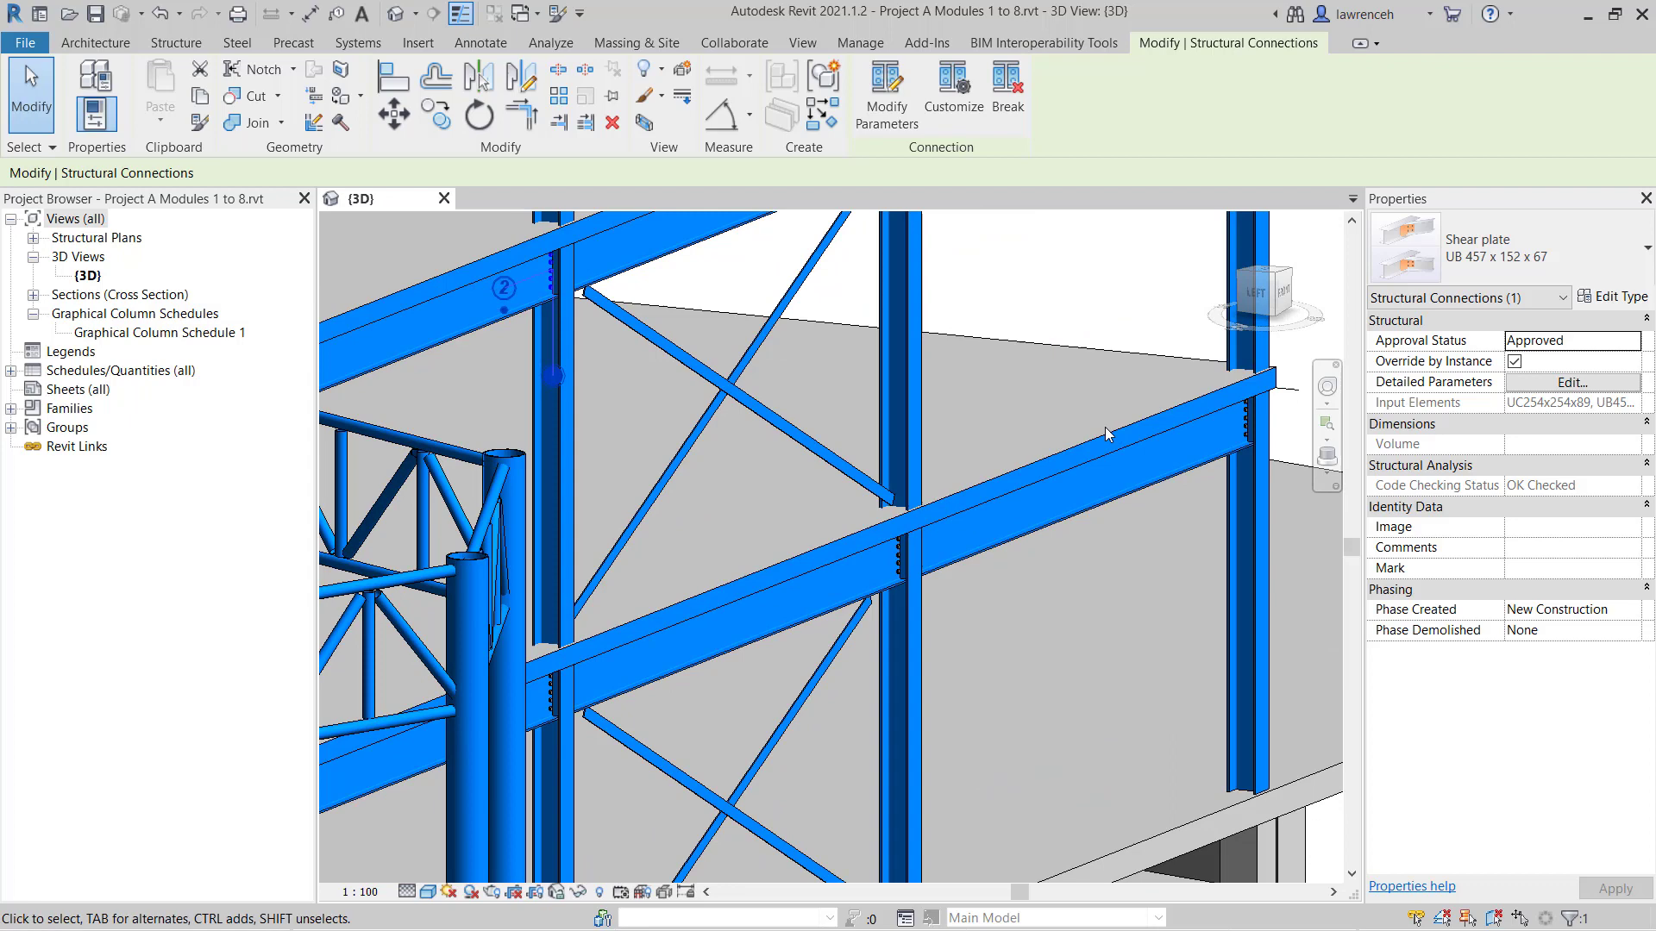
{"action": "middle_click_drag", "start_coordinate": [1120, 532], "coordinate": [1103, 449], "text": "shift"}
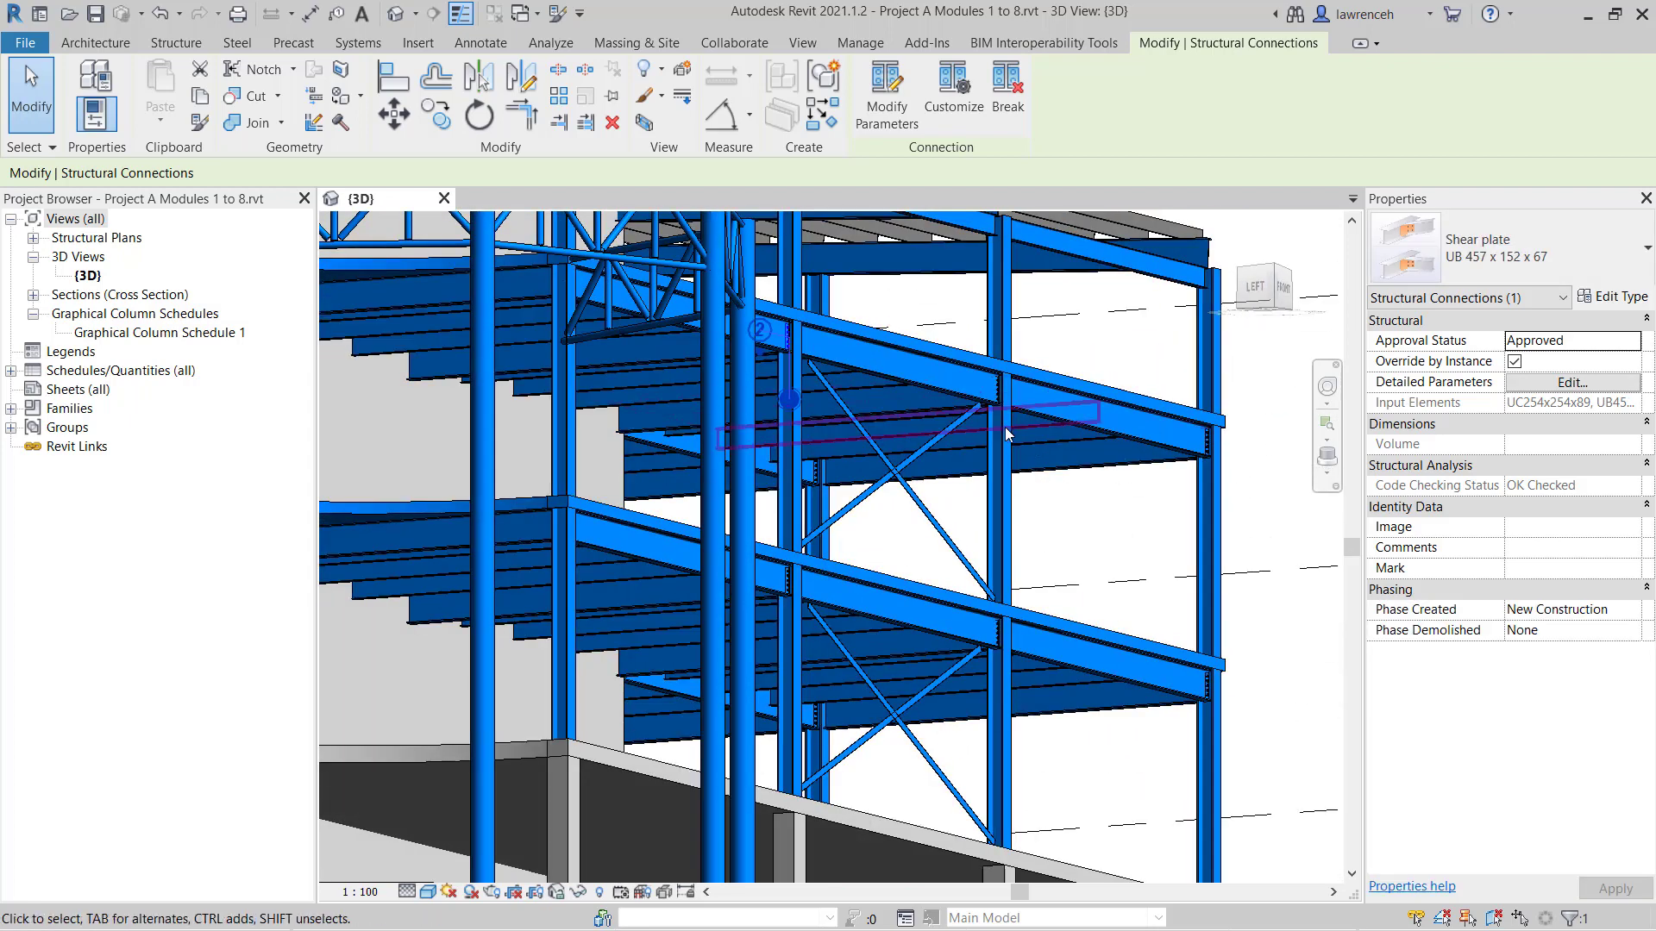
{"action": "scroll", "coordinate": [830, 457], "scroll_direction": "up", "scroll_amount": 6}
{"action": "left_click", "coordinate": [895, 685]}
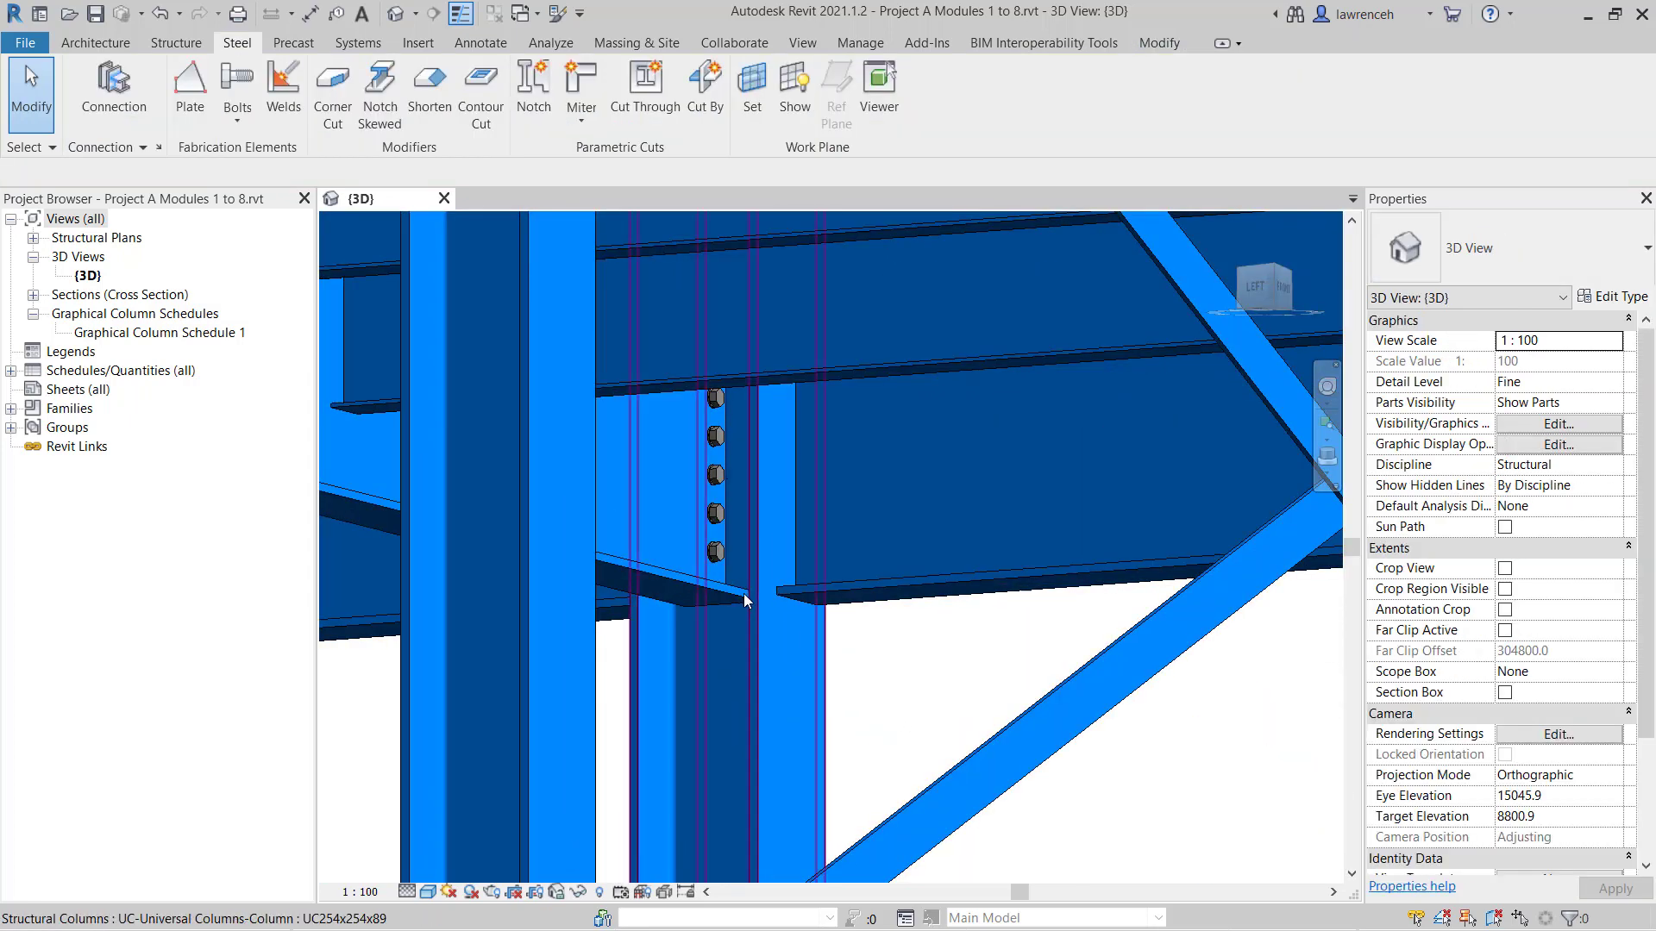
{"action": "left_click", "coordinate": [716, 557]}
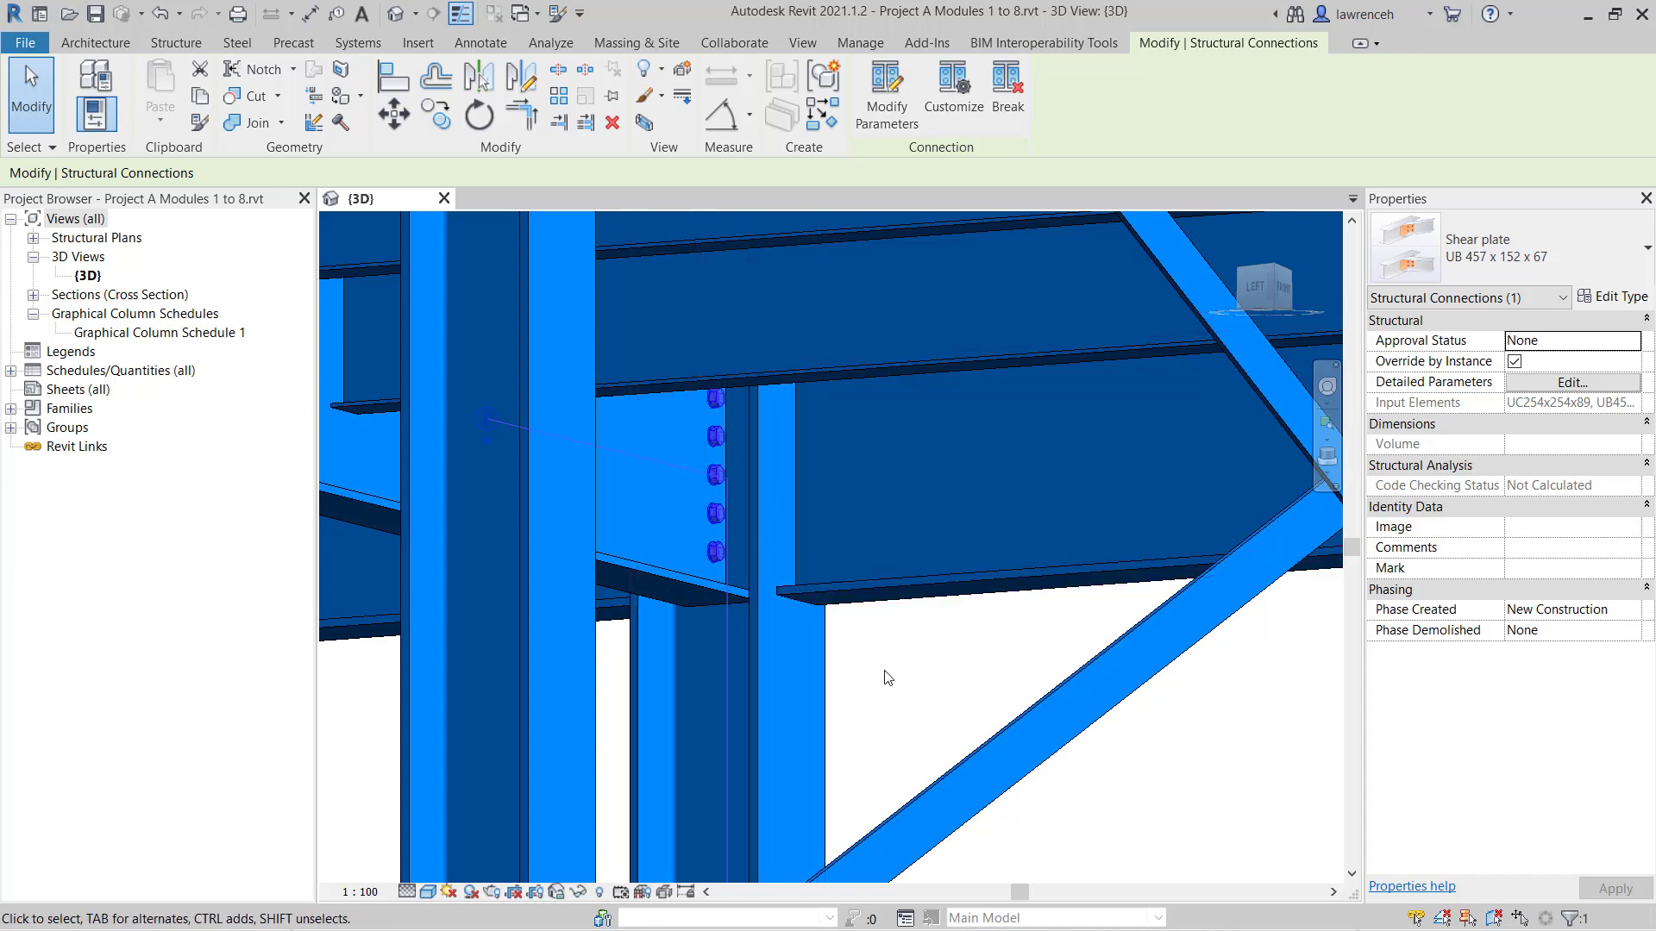
{"action": "left_click", "coordinate": [912, 692]}
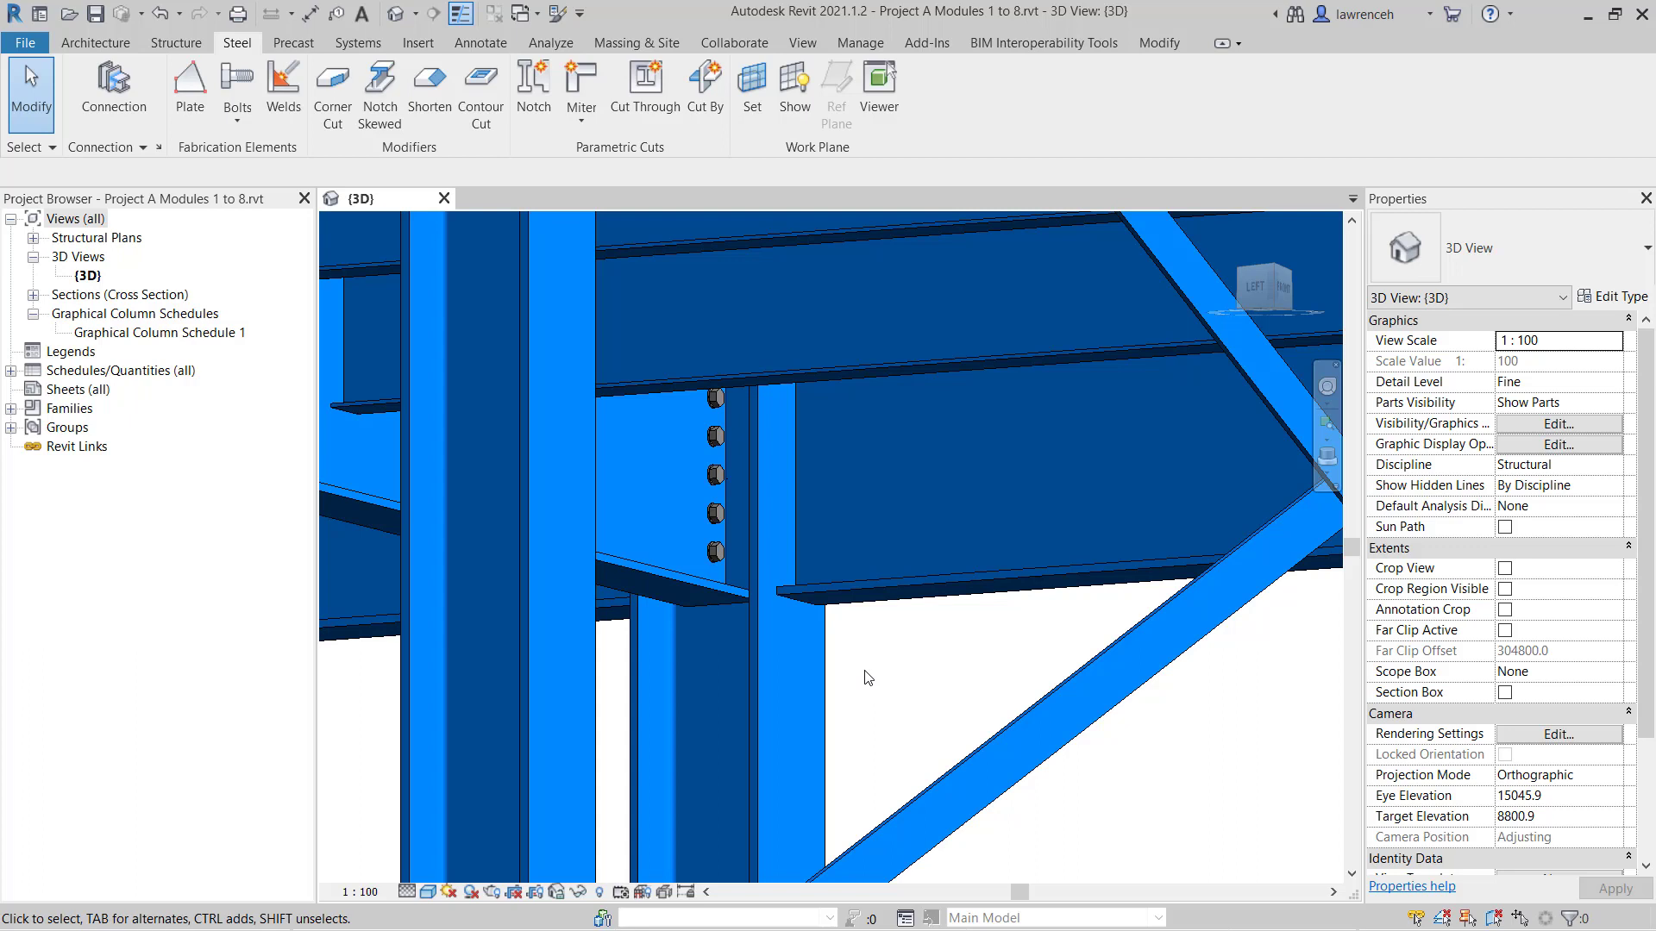
- Save the project
{"action": "left_click", "coordinate": [95, 15]}
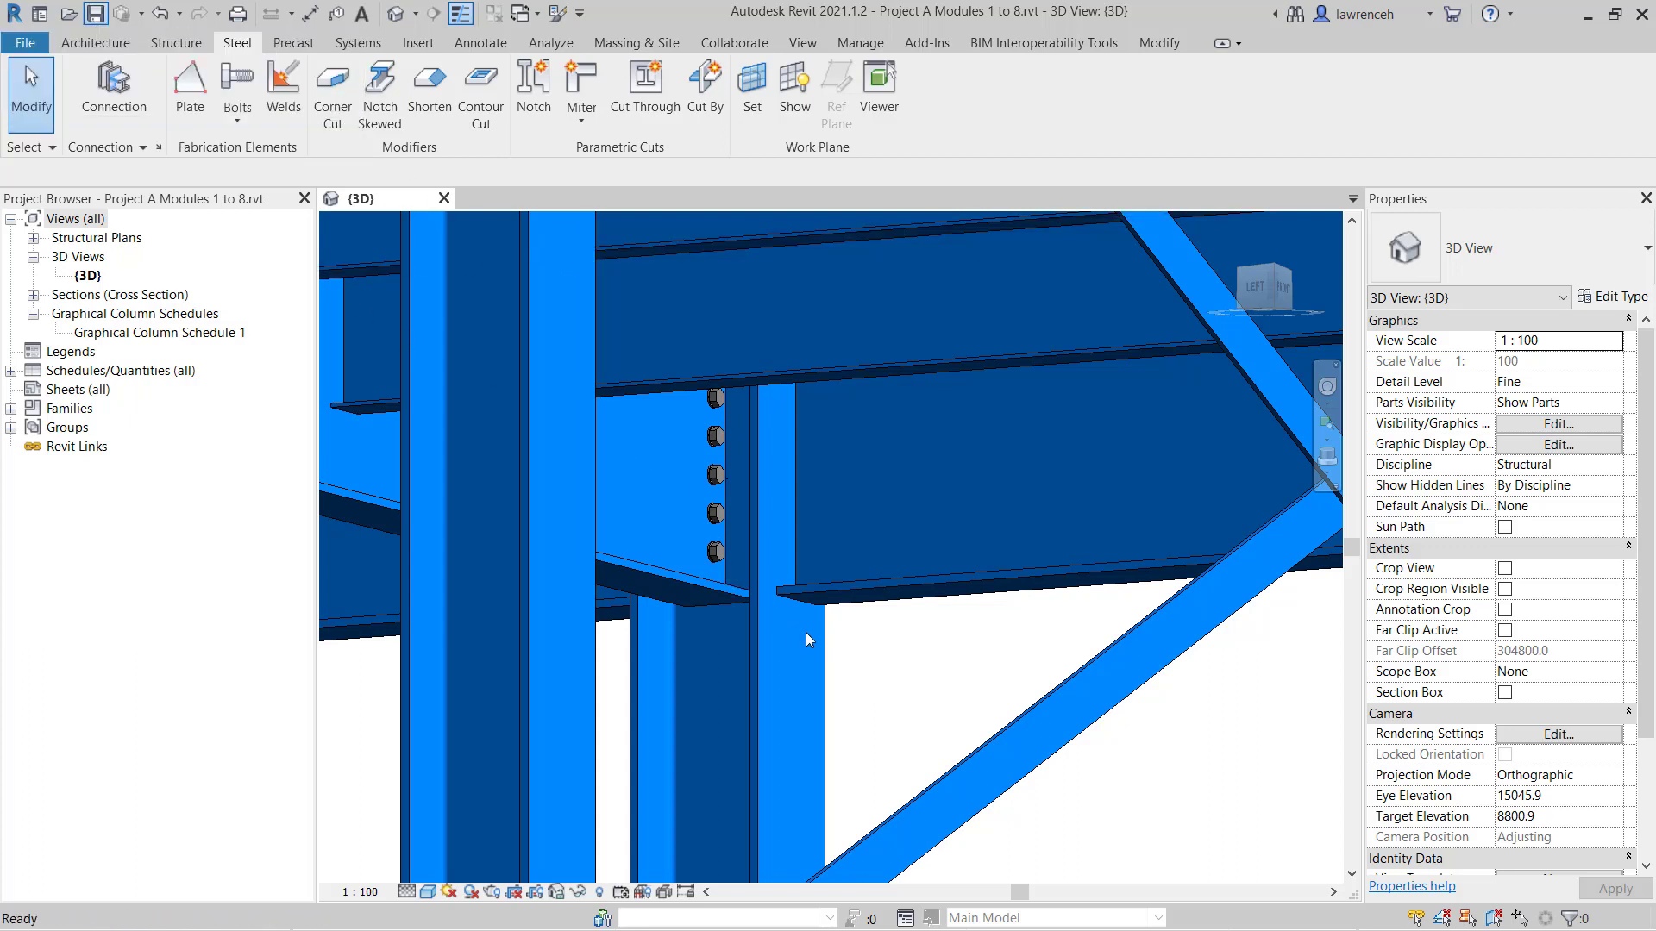